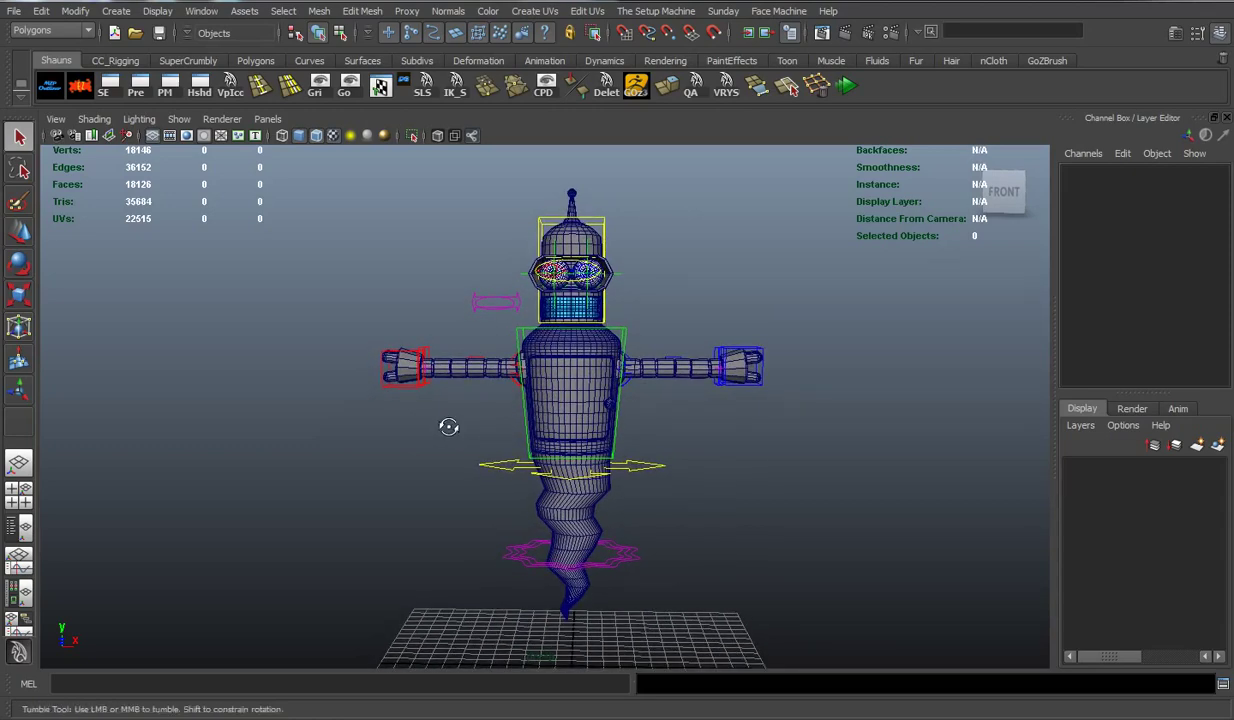
With the Move tool active, tumble and dolly around the Bender rig, then open Hypershade
{"action": "key", "text": "w"}
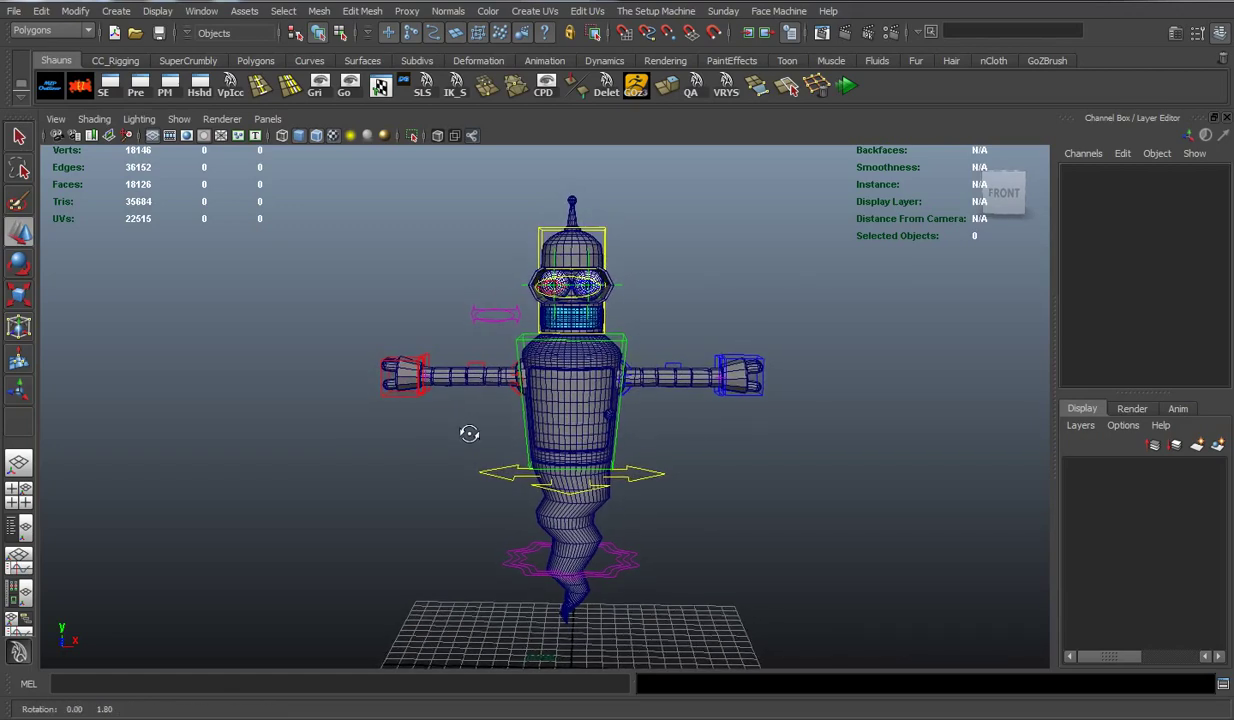
{"action": "mouse_move", "coordinate": [470, 431]}
{"action": "left_mouse_down", "text": "alt"}
{"action": "mouse_move", "coordinate": [482, 420]}
{"action": "mouse_move", "coordinate": [328, 431]}
{"action": "mouse_move", "coordinate": [517, 427]}
{"action": "left_mouse_up", "text": "alt"}
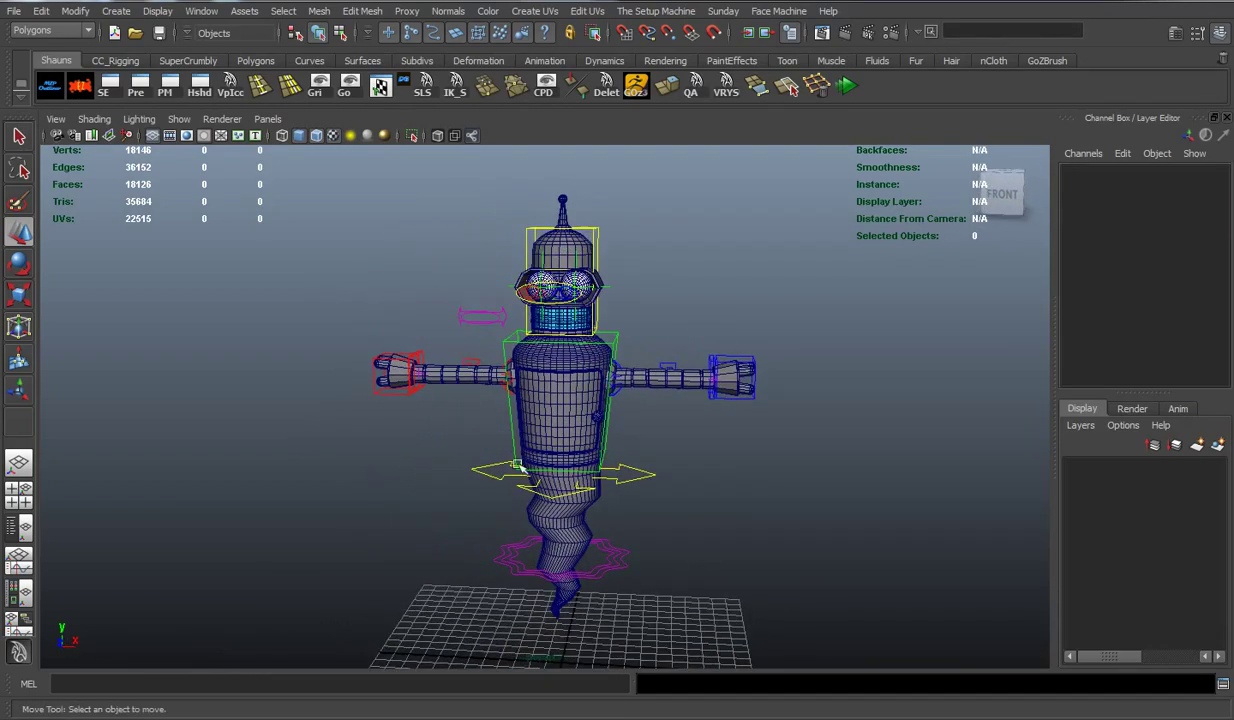
{"action": "mouse_move", "coordinate": [517, 427]}
{"action": "right_mouse_down", "text": "alt"}
{"action": "mouse_move", "coordinate": [543, 432]}
{"action": "mouse_move", "coordinate": [543, 468]}
{"action": "mouse_move", "coordinate": [549, 430]}
{"action": "right_mouse_up", "text": "alt"}
{"action": "left_click", "coordinate": [199, 85]}
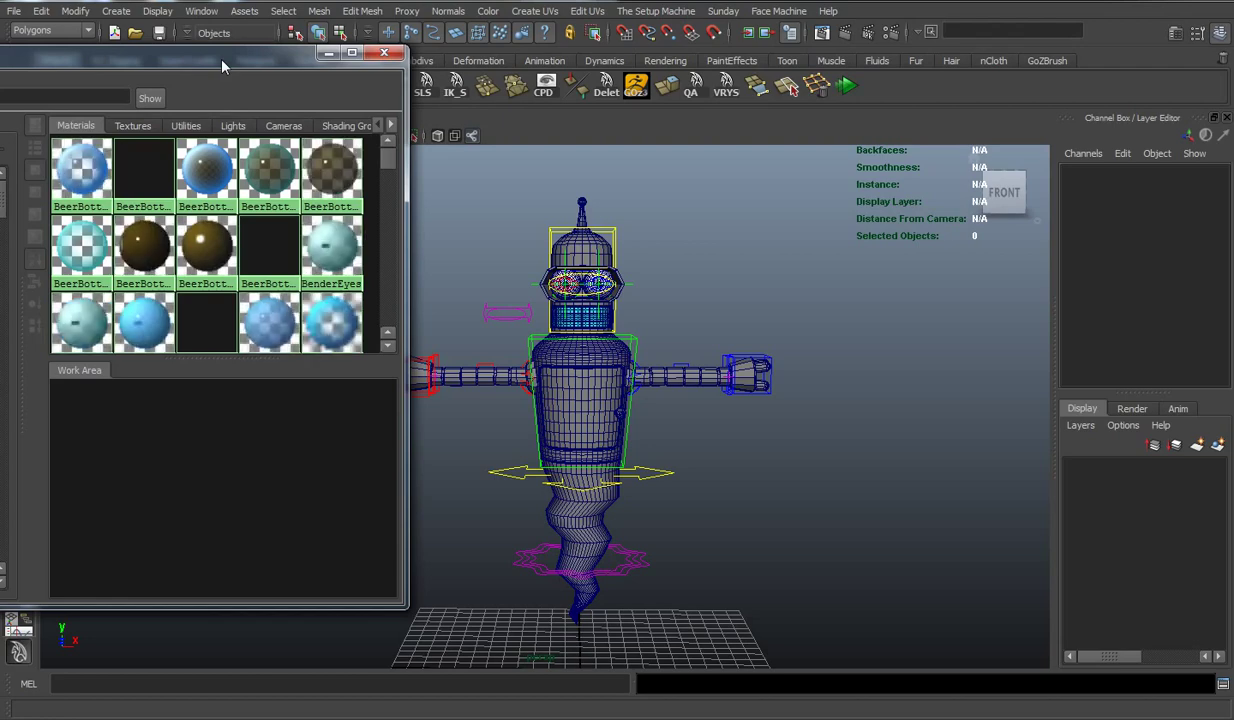
Reposition and widen Hypershade, then scroll through the beer bottle, eye and ghost material swatches
{"action": "left_click_drag", "start_coordinate": [223, 63], "coordinate": [464, 50]}
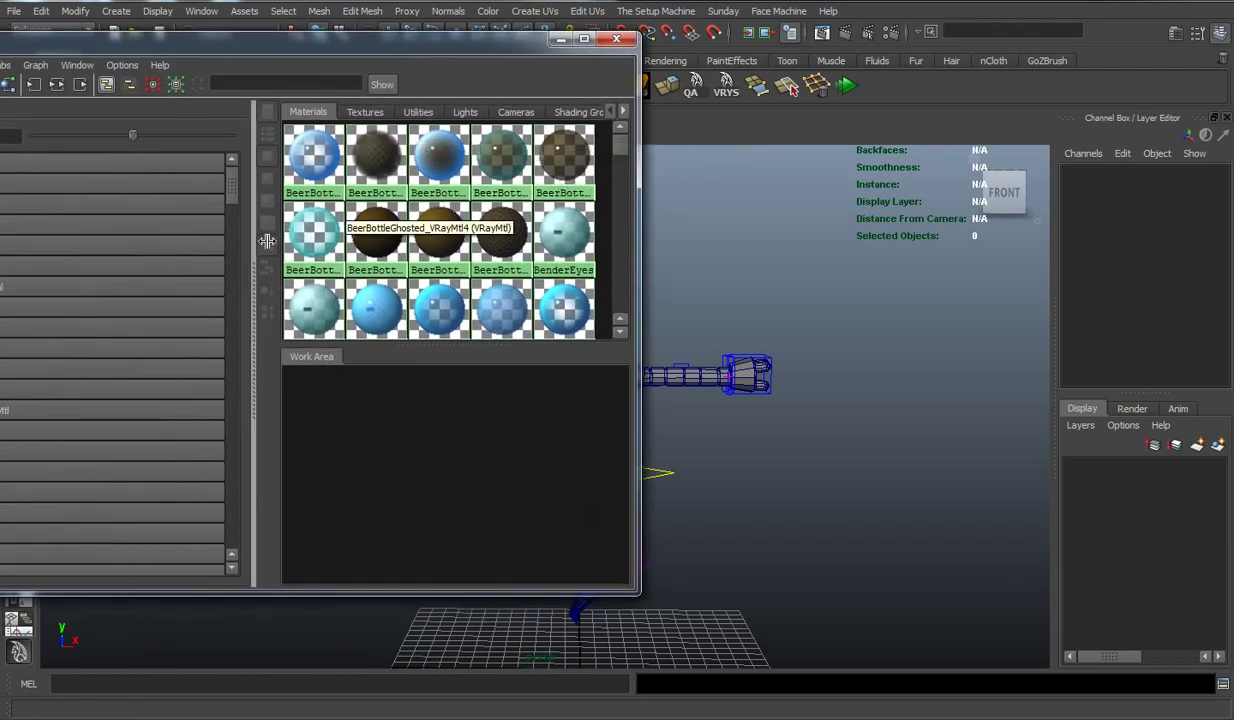
{"action": "left_click_drag", "start_coordinate": [255, 235], "coordinate": [120, 234]}
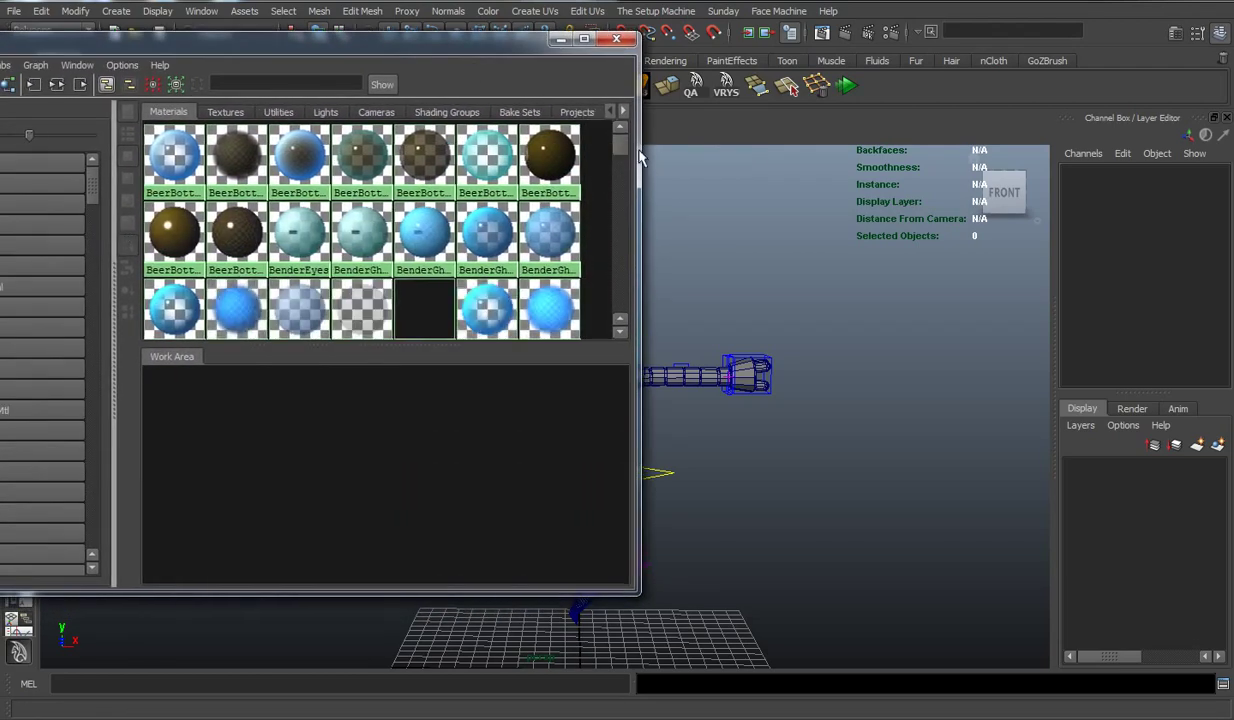
{"action": "mouse_move", "coordinate": [620, 148]}
{"action": "left_mouse_down"}
{"action": "mouse_move", "coordinate": [624, 222]}
{"action": "mouse_move", "coordinate": [620, 180]}
{"action": "left_mouse_up"}
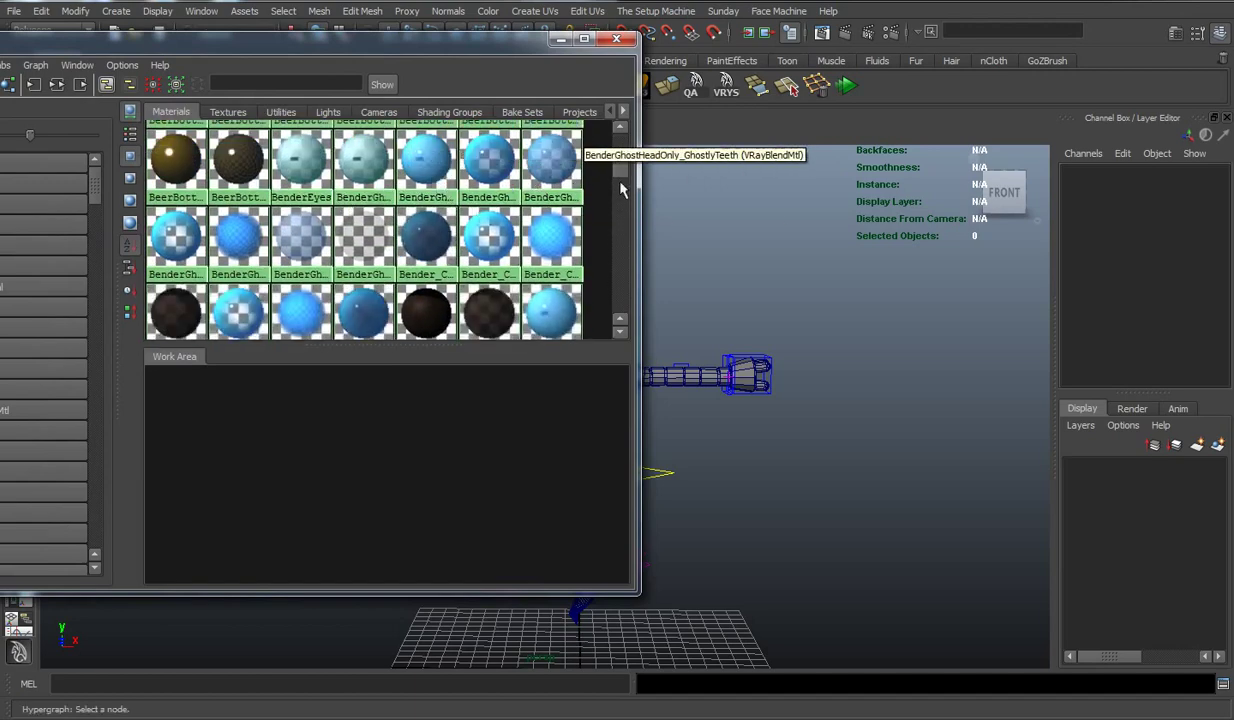
{"action": "scroll", "coordinate": [610, 180], "scroll_direction": "down", "scroll_amount": 1}
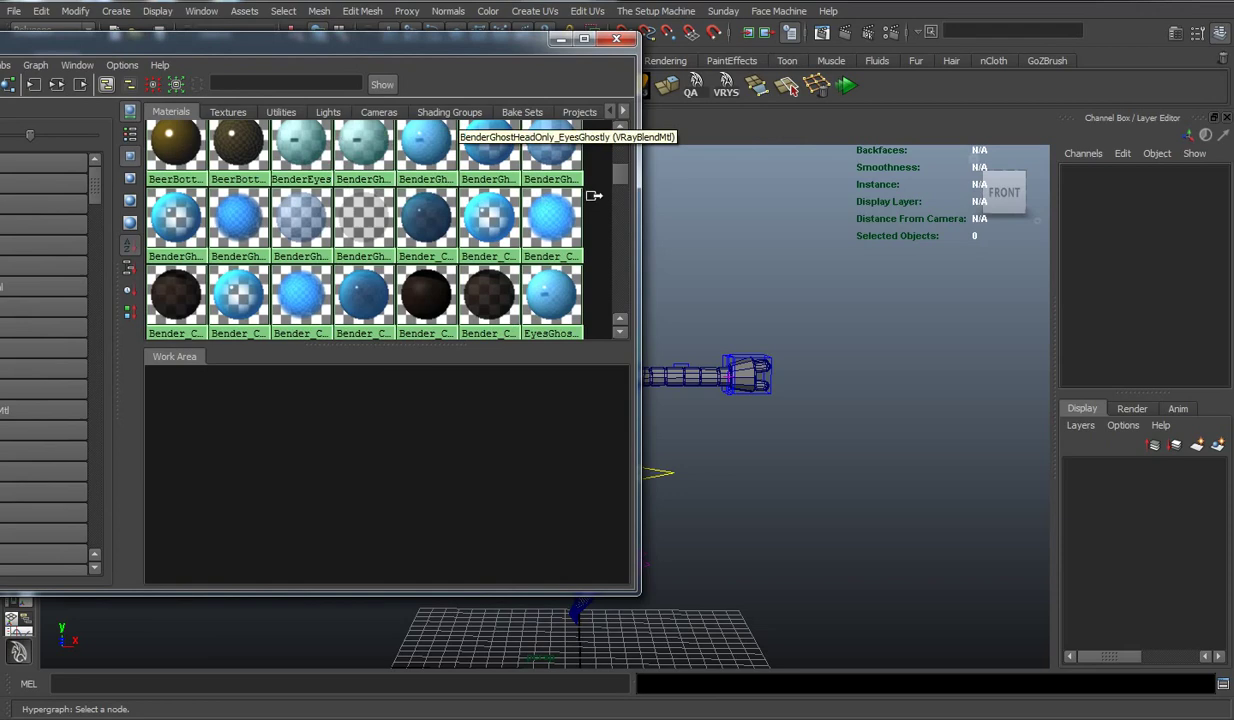
{"action": "scroll", "coordinate": [605, 190], "scroll_direction": "down", "scroll_amount": 2}
{"action": "scroll", "coordinate": [605, 195], "scroll_direction": "down", "scroll_amount": 2}
{"action": "scroll", "coordinate": [610, 205], "scroll_direction": "down", "scroll_amount": 2}
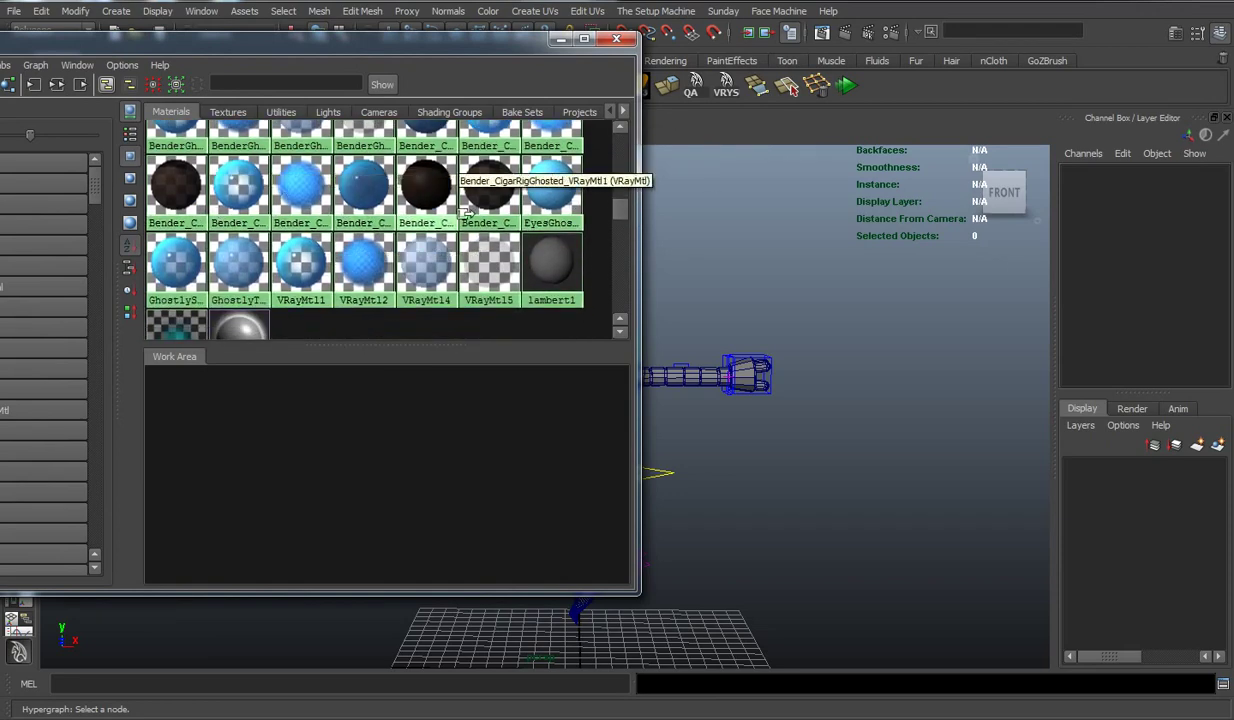
{"action": "scroll", "coordinate": [628, 186], "scroll_direction": "up", "scroll_amount": 5}
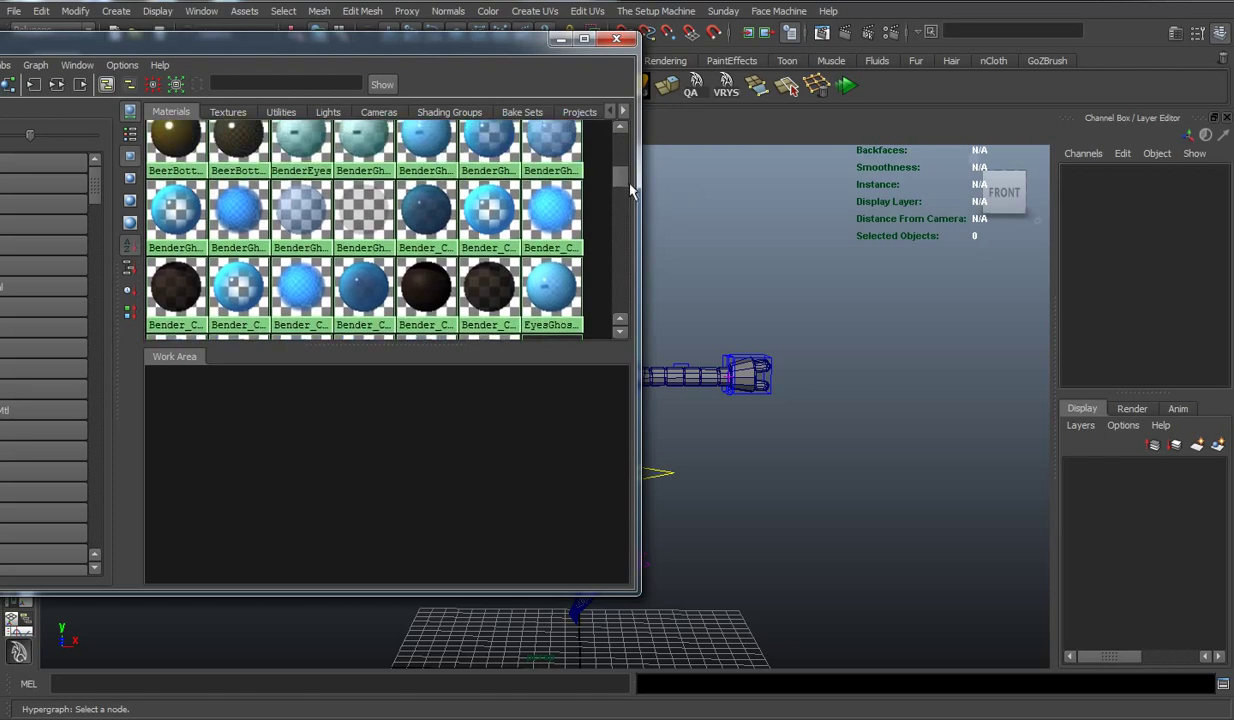
{"action": "scroll", "coordinate": [685, 300], "scroll_direction": "up", "scroll_amount": 2}
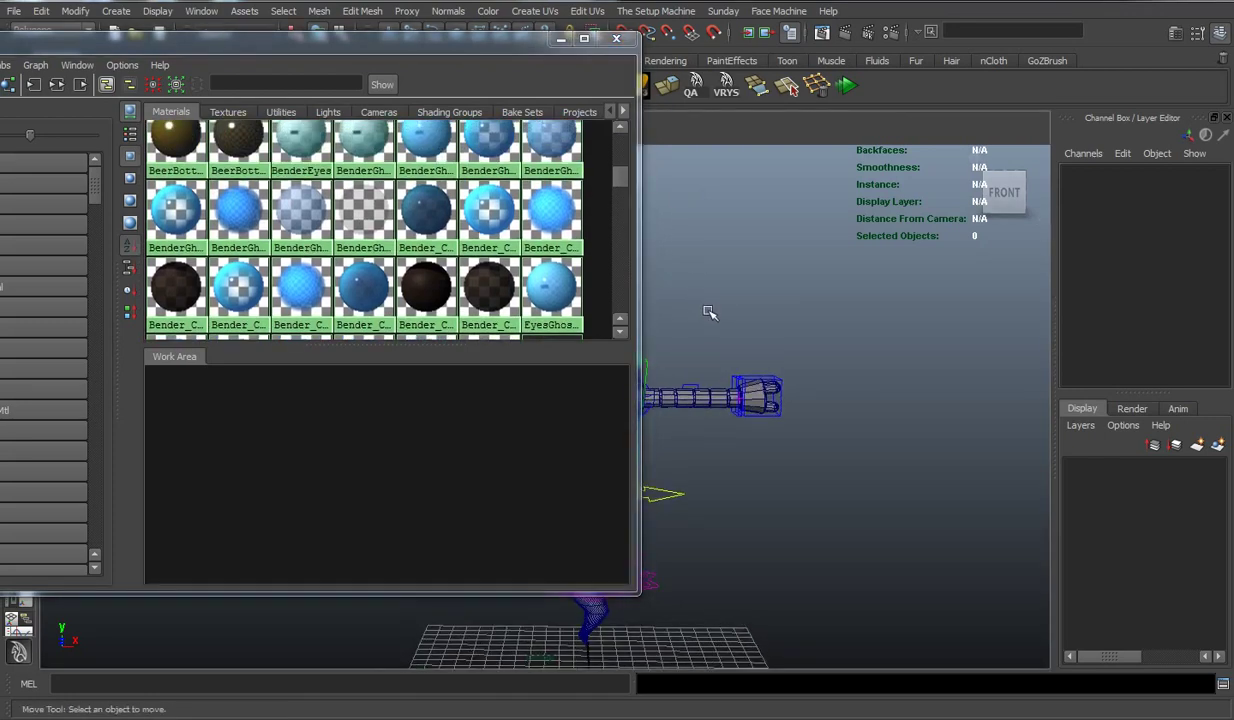
{"action": "scroll", "coordinate": [606, 190], "scroll_direction": "up", "scroll_amount": 3}
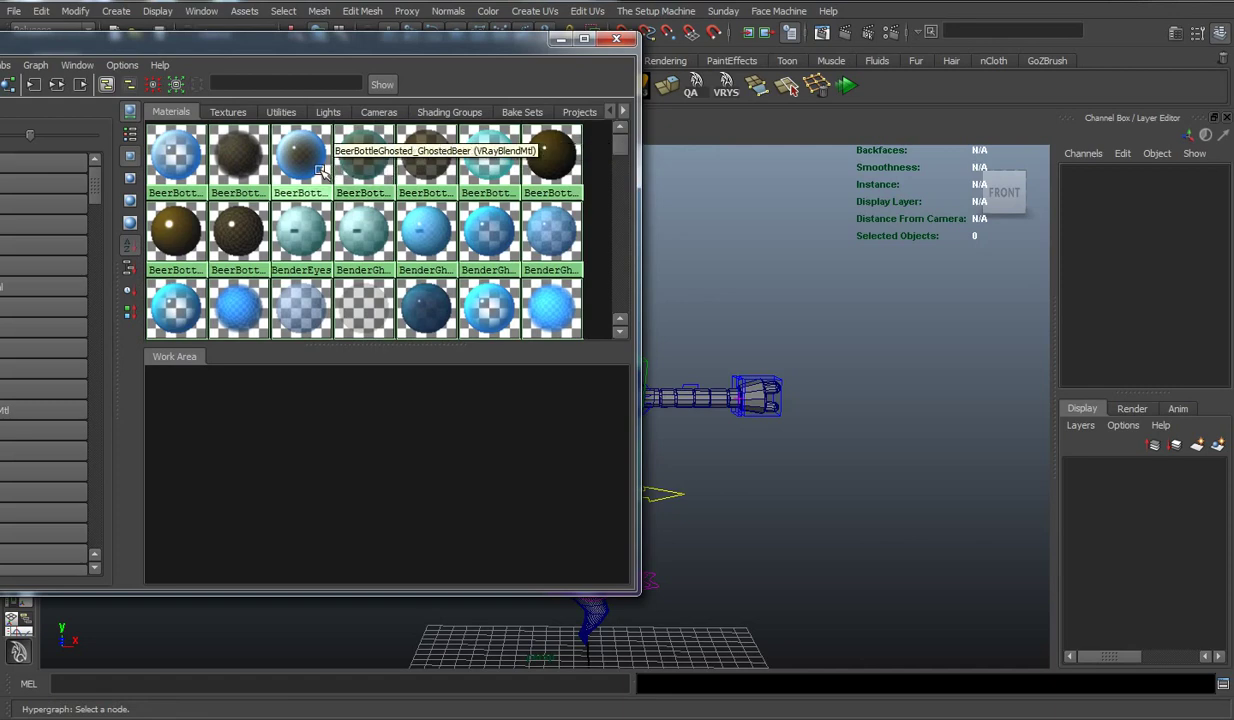
Drag the BeerBottleGhosted material onto the rig, then close Hypershade
{"action": "middle_click_drag", "start_coordinate": [311, 174], "coordinate": [741, 410]}
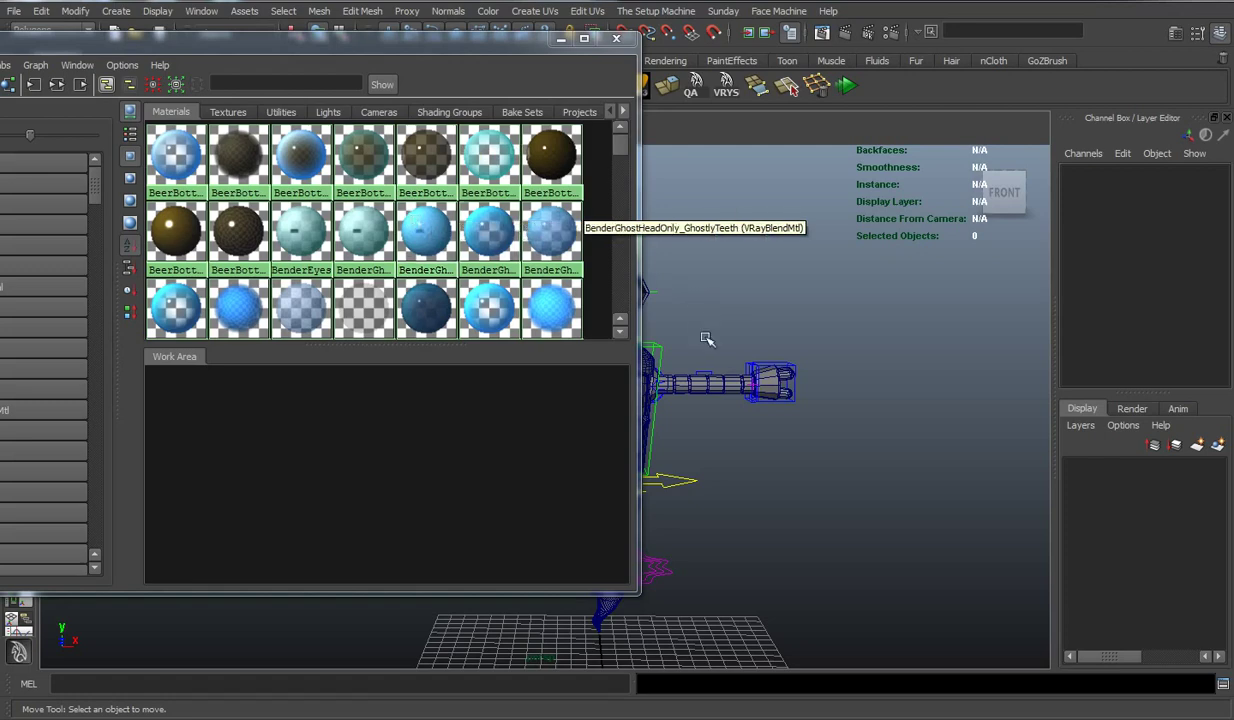
{"action": "right_click_drag", "start_coordinate": [755, 332], "coordinate": [772, 332], "text": "alt"}
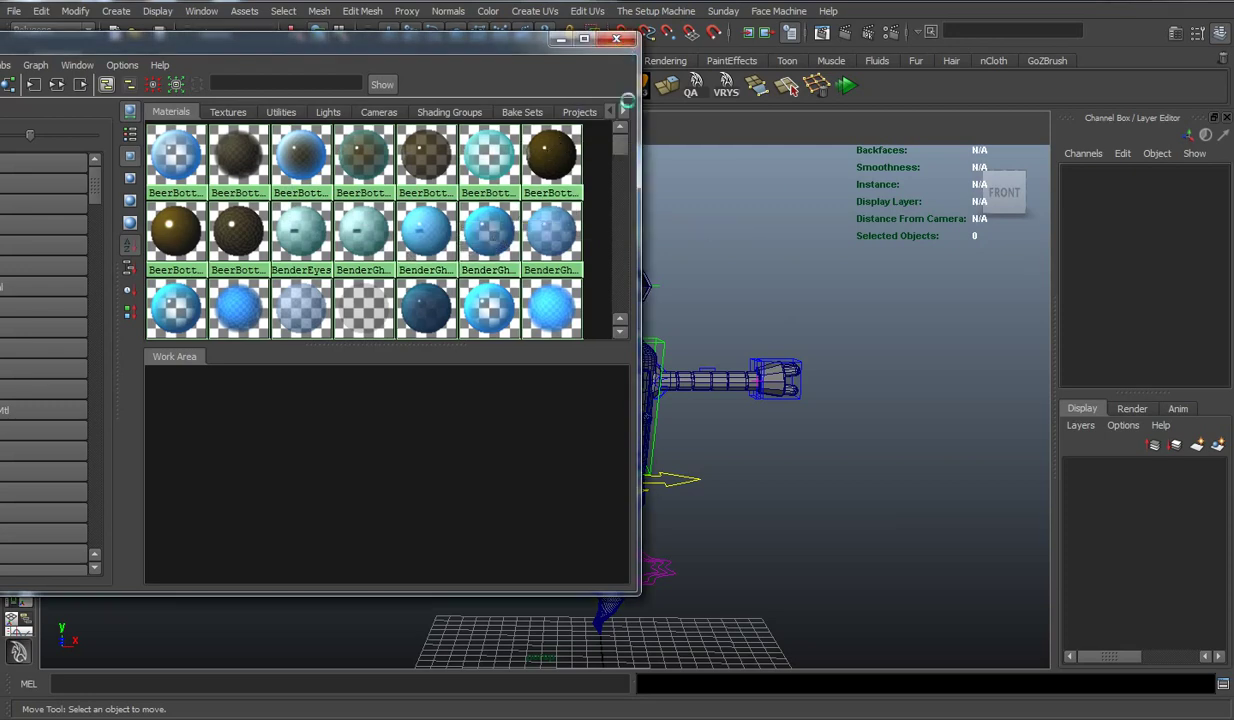
{"action": "left_click", "coordinate": [616, 40]}
{"action": "mouse_move", "coordinate": [722, 308]}
{"action": "left_mouse_down", "text": "alt"}
{"action": "mouse_move", "coordinate": [631, 342]}
{"action": "mouse_move", "coordinate": [650, 375]}
{"action": "mouse_move", "coordinate": [642, 458]}
{"action": "left_mouse_up", "text": "alt"}
Select CC_BenderMain_World and set Smooth Controller to Rendering
{"action": "left_click", "coordinate": [642, 458]}
{"action": "left_click_drag", "start_coordinate": [736, 492], "coordinate": [745, 488], "text": "alt"}
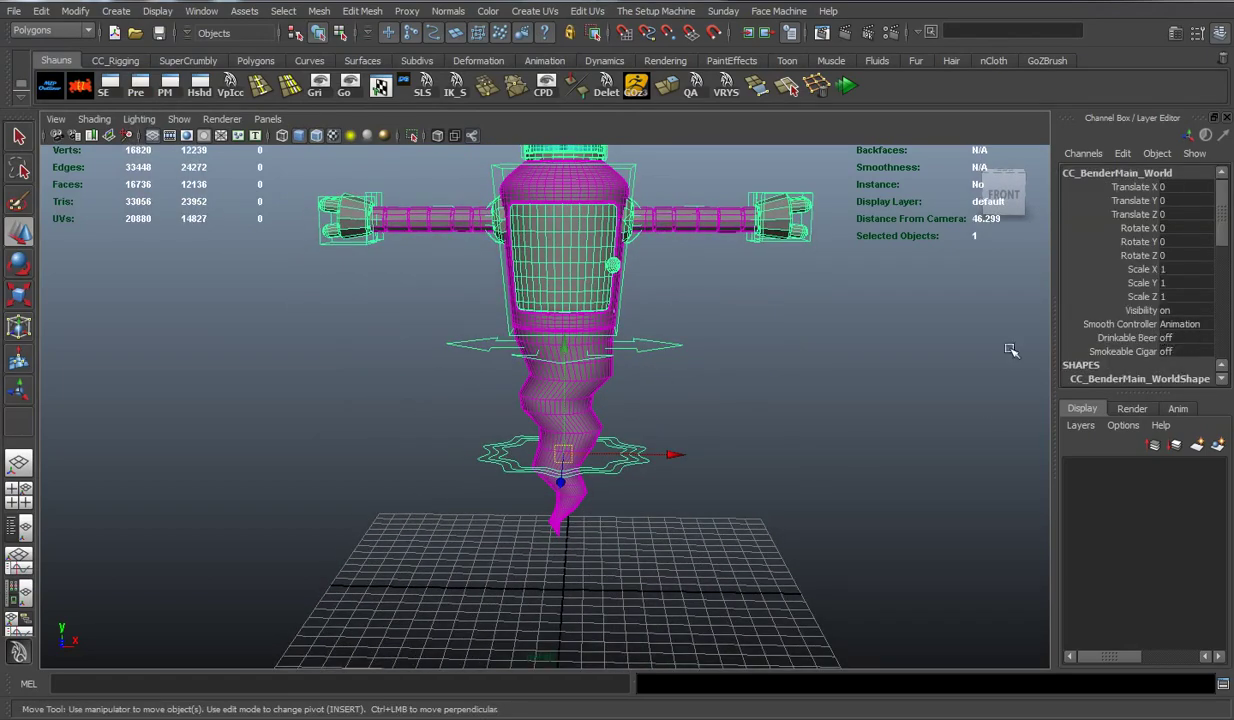
{"action": "left_click_drag", "start_coordinate": [795, 327], "coordinate": [806, 370], "text": "alt"}
{"action": "left_click", "coordinate": [1180, 324]}
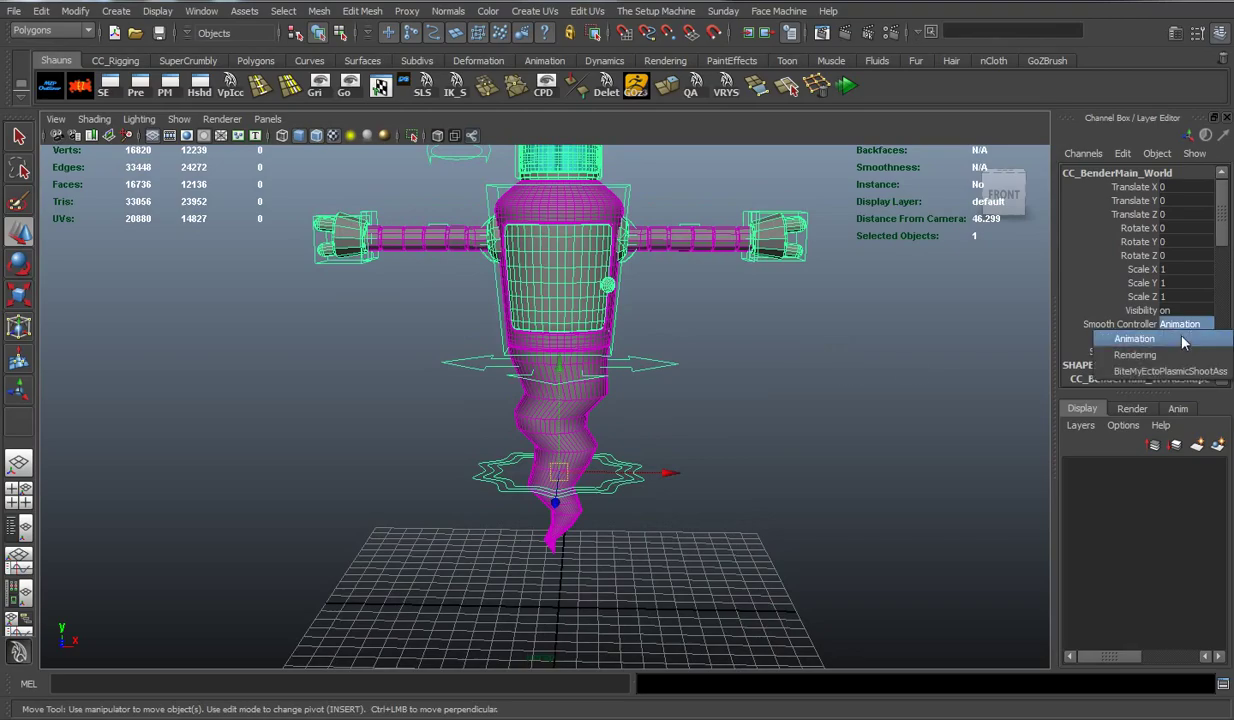
{"action": "left_click", "coordinate": [1100, 350]}
{"action": "mouse_move", "coordinate": [729, 328]}
{"action": "left_mouse_down", "text": "alt"}
{"action": "mouse_move", "coordinate": [680, 335]}
{"action": "mouse_move", "coordinate": [698, 380]}
{"action": "left_mouse_up", "text": "alt"}
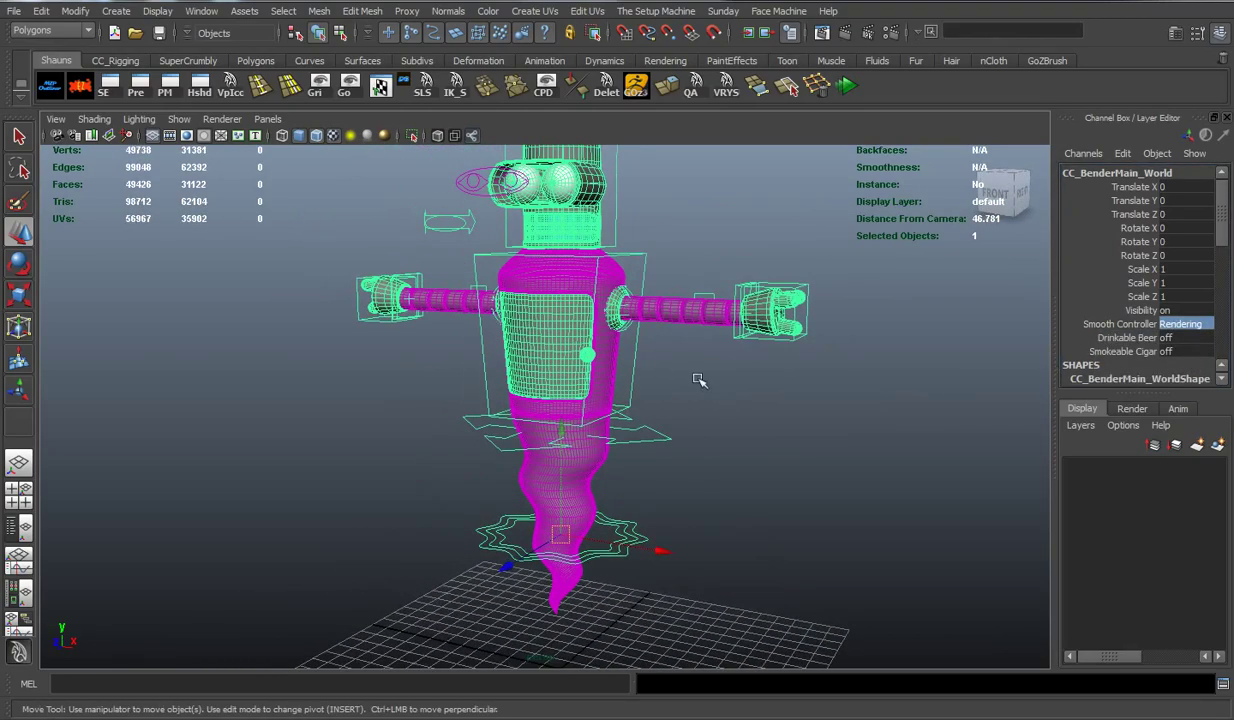
Reselect the world control and set Smooth Controller to BiteMyEctoPlasmicShootAss
{"action": "left_click", "coordinate": [252, 266]}
{"action": "mouse_move", "coordinate": [419, 397]}
{"action": "right_mouse_down", "text": "alt"}
{"action": "mouse_move", "coordinate": [658, 440]}
{"action": "mouse_move", "coordinate": [620, 440]}
{"action": "right_mouse_up", "text": "alt"}
{"action": "mouse_move", "coordinate": [620, 440]}
{"action": "left_mouse_down", "text": "alt"}
{"action": "mouse_move", "coordinate": [660, 400]}
{"action": "mouse_move", "coordinate": [680, 487]}
{"action": "left_mouse_up", "text": "alt"}
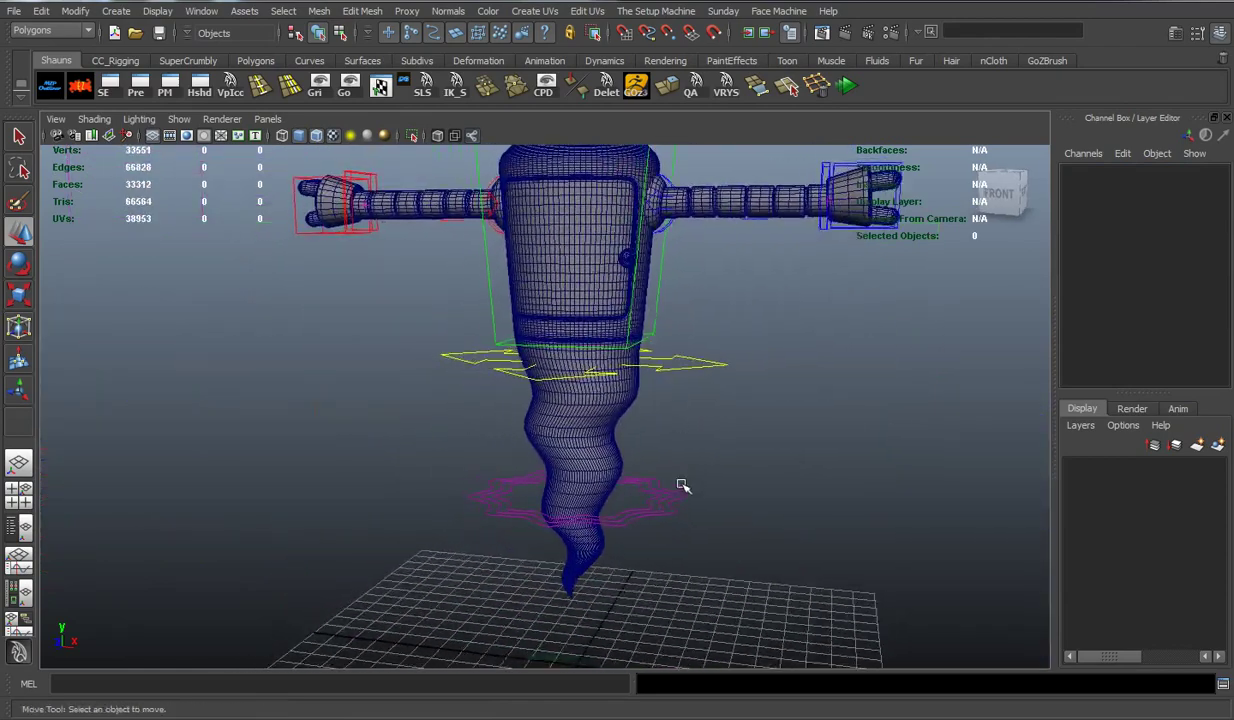
{"action": "left_click", "coordinate": [686, 500]}
{"action": "left_click", "coordinate": [1170, 324]}
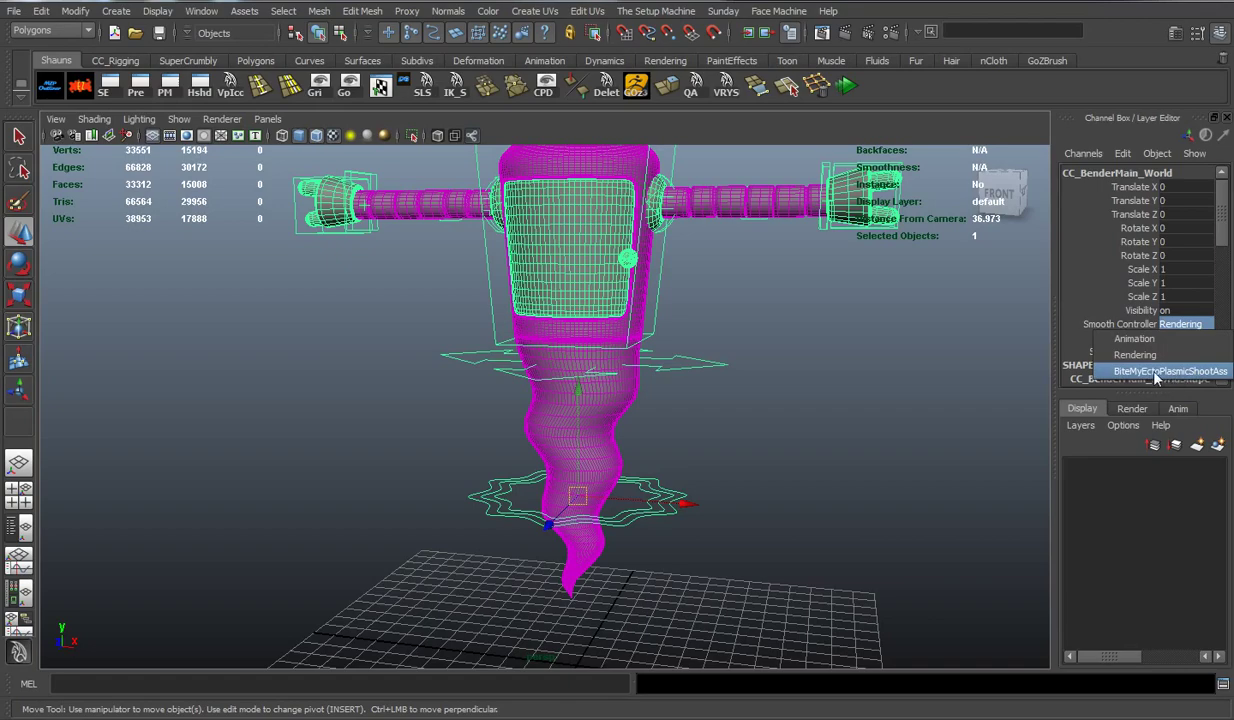
{"action": "left_click", "coordinate": [1172, 375]}
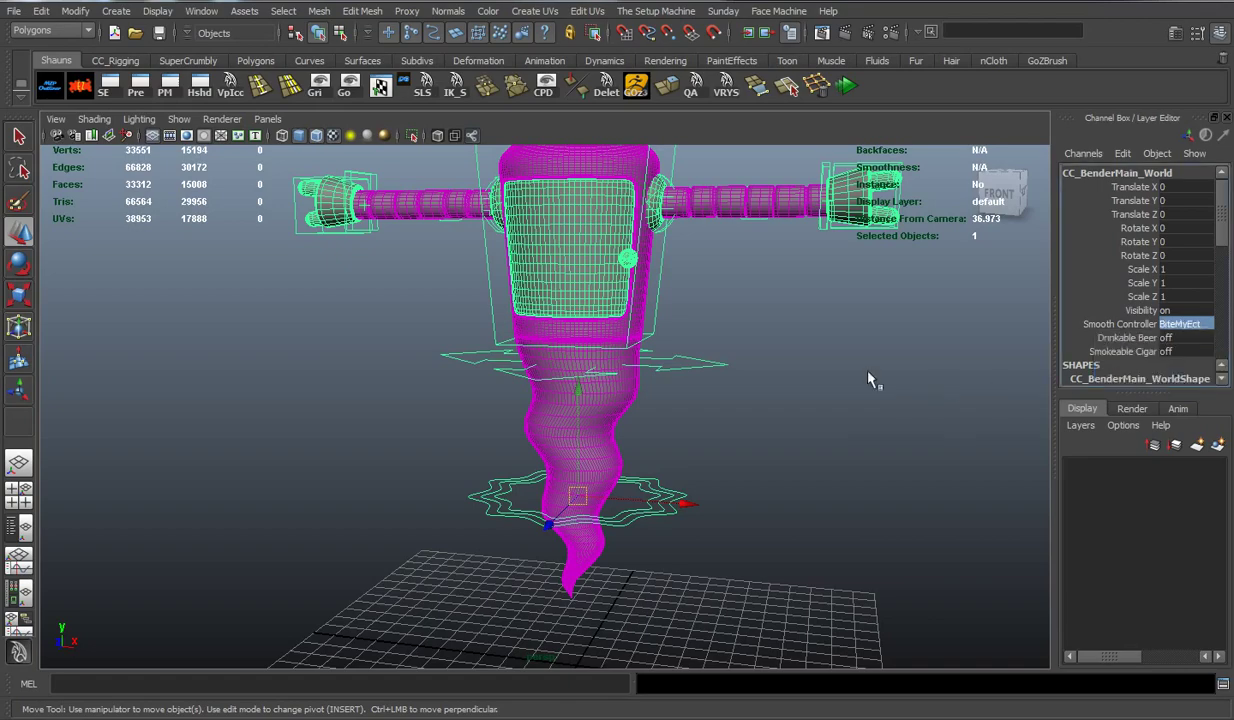
Inspect the highest-smoothed body, then reselect the world control and return smoothing to Rendering
{"action": "left_click", "coordinate": [741, 236]}
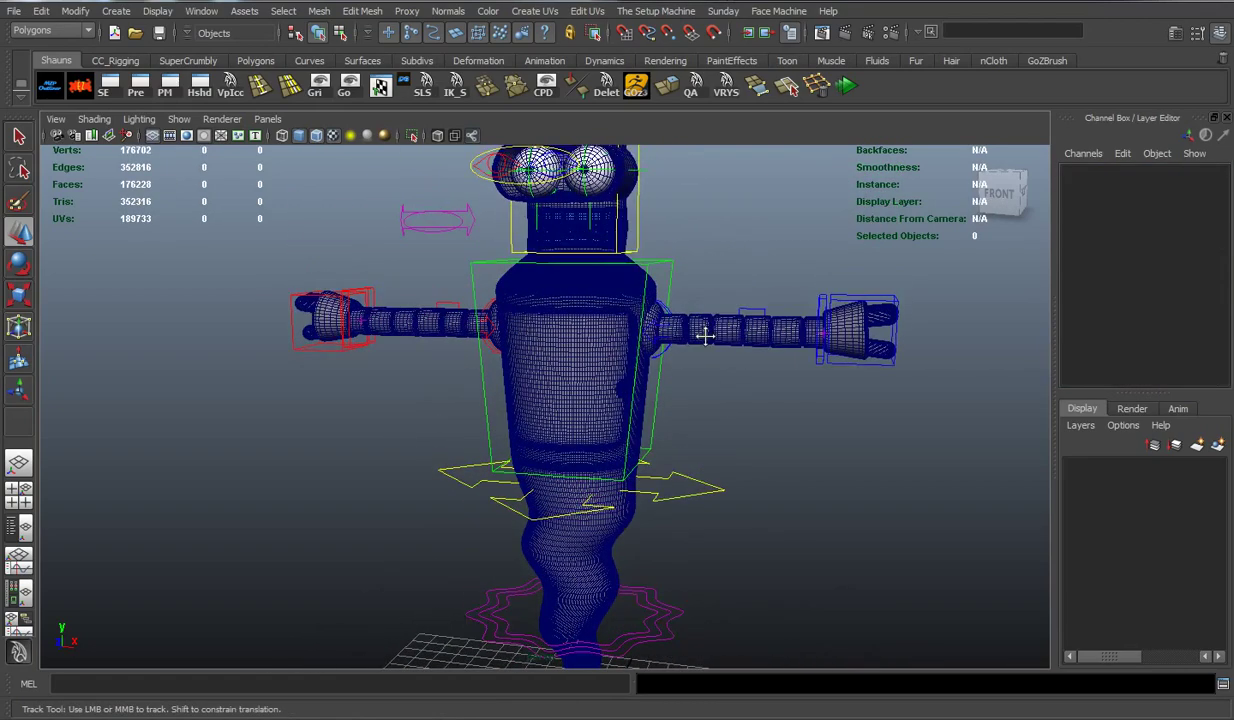
{"action": "right_click_drag", "start_coordinate": [741, 236], "coordinate": [708, 405], "text": "alt"}
{"action": "mouse_move", "coordinate": [708, 405]}
{"action": "left_mouse_down", "text": "alt"}
{"action": "mouse_move", "coordinate": [653, 408]}
{"action": "mouse_move", "coordinate": [634, 333]}
{"action": "mouse_move", "coordinate": [565, 388]}
{"action": "mouse_move", "coordinate": [614, 383]}
{"action": "mouse_move", "coordinate": [666, 400]}
{"action": "mouse_move", "coordinate": [615, 361]}
{"action": "mouse_move", "coordinate": [554, 341]}
{"action": "left_mouse_up", "text": "alt"}
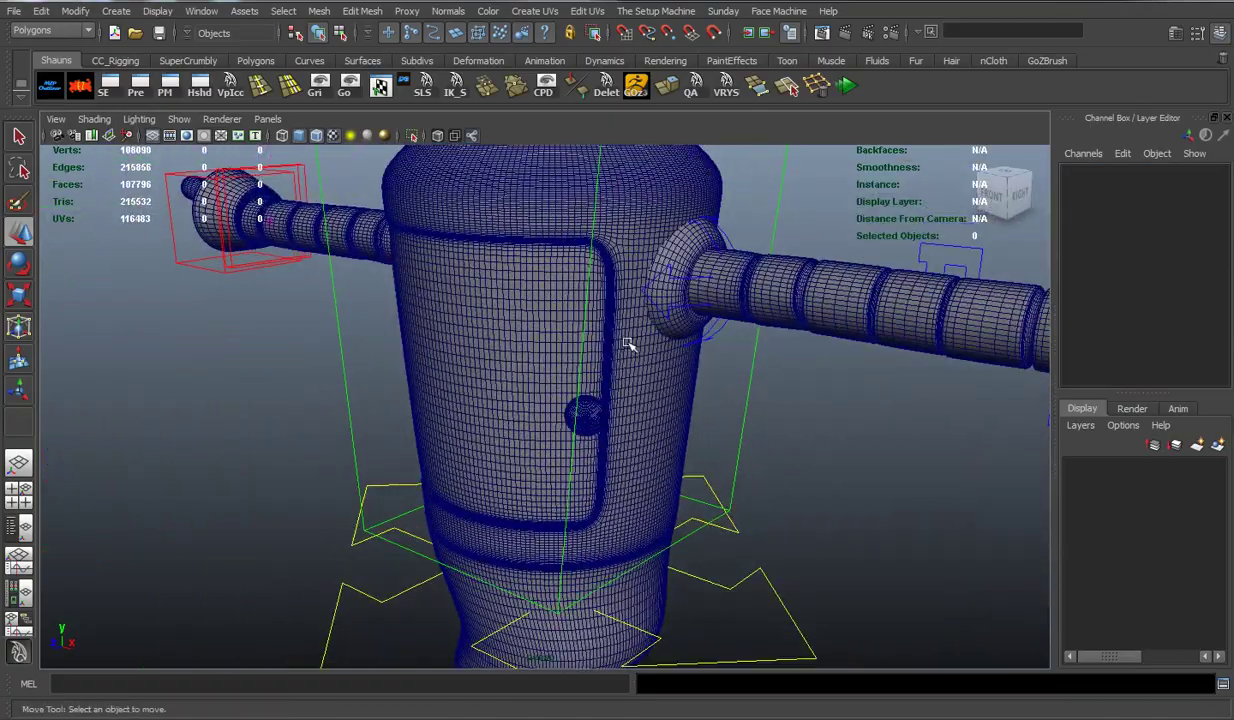
{"action": "right_click_drag", "start_coordinate": [826, 449], "coordinate": [821, 407], "text": "alt"}
{"action": "left_click_drag", "start_coordinate": [821, 407], "coordinate": [790, 428], "text": "alt"}
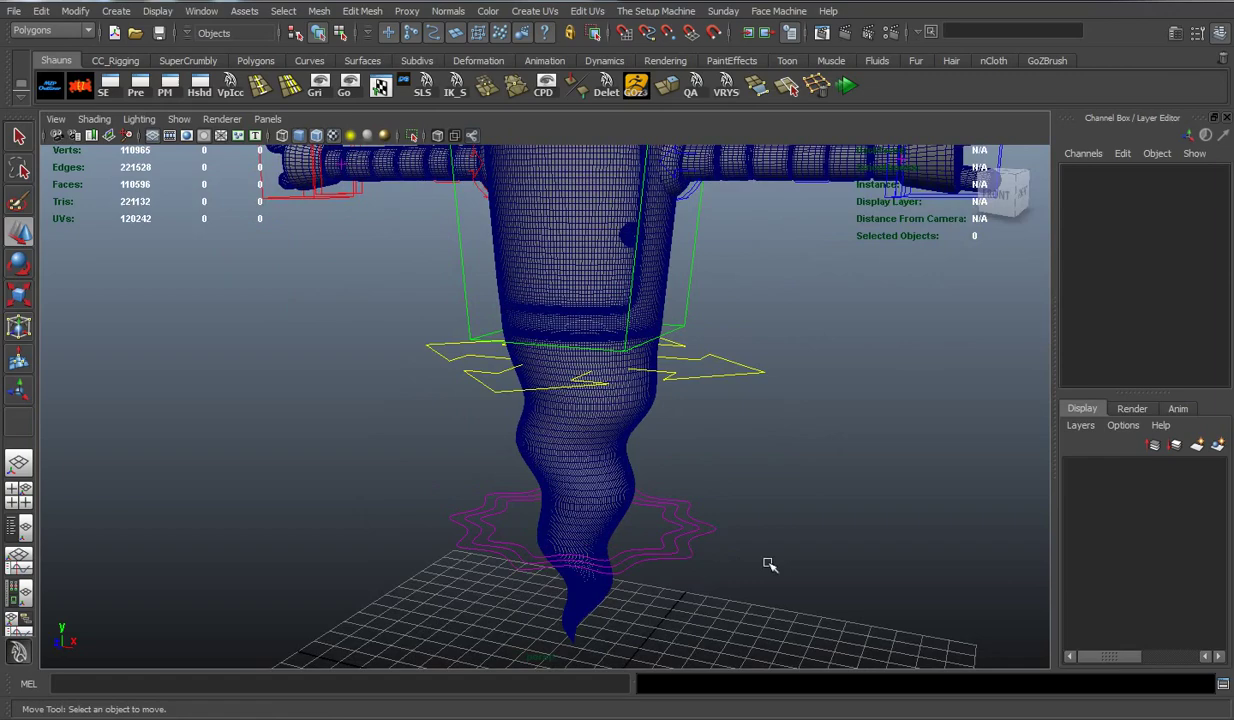
{"action": "left_click", "coordinate": [705, 528]}
{"action": "left_click", "coordinate": [1183, 324]}
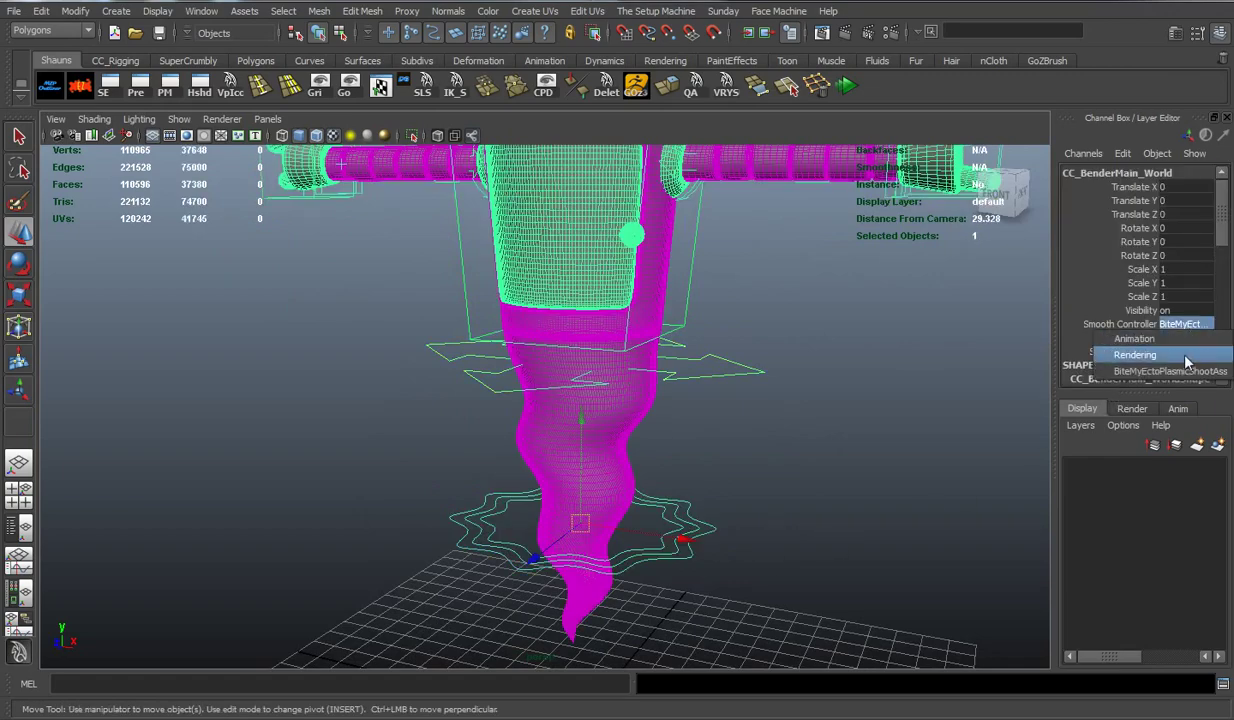
{"action": "left_click", "coordinate": [1115, 350]}
Set Smooth Controller back to Animation and reframe Bender's lower body
{"action": "mouse_move", "coordinate": [763, 335]}
{"action": "left_mouse_down", "text": "alt"}
{"action": "mouse_move", "coordinate": [757, 397]}
{"action": "mouse_move", "coordinate": [682, 323]}
{"action": "mouse_move", "coordinate": [720, 340]}
{"action": "mouse_move", "coordinate": [690, 343]}
{"action": "left_mouse_up", "text": "alt"}
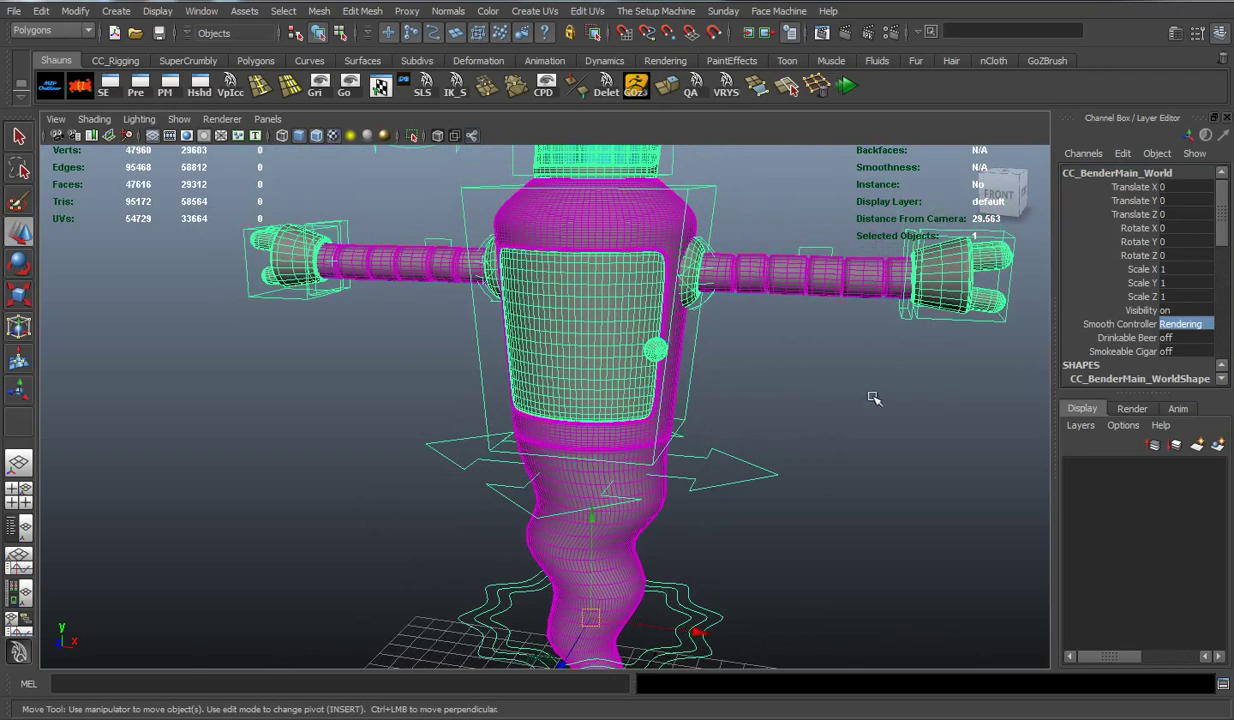
{"action": "left_click_drag", "start_coordinate": [845, 385], "coordinate": [650, 345], "text": "alt"}
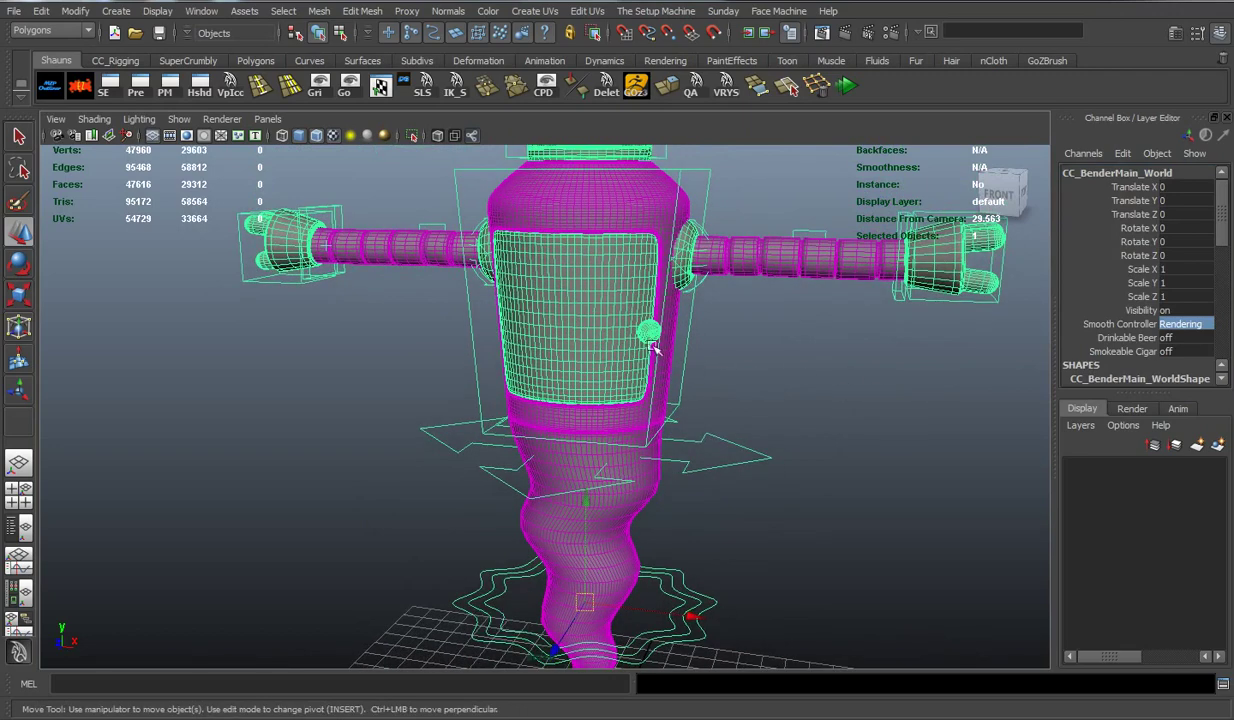
{"action": "left_click", "coordinate": [1180, 324]}
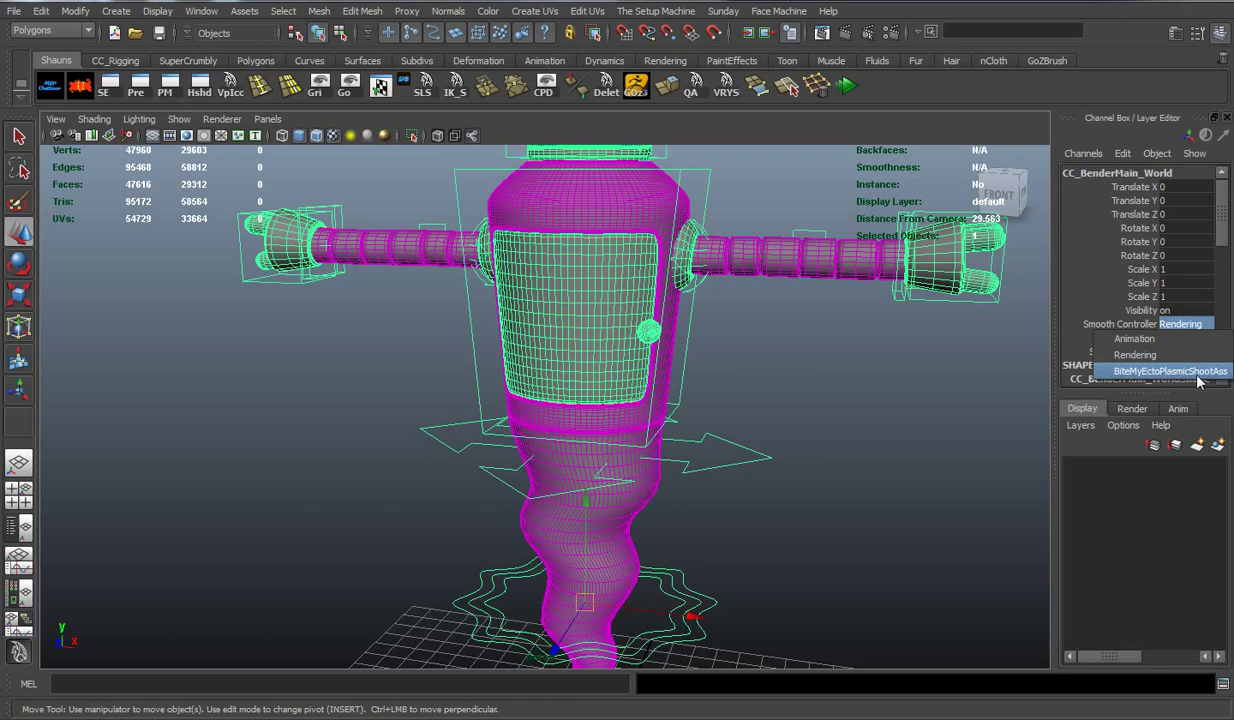
{"action": "left_click", "coordinate": [1180, 324]}
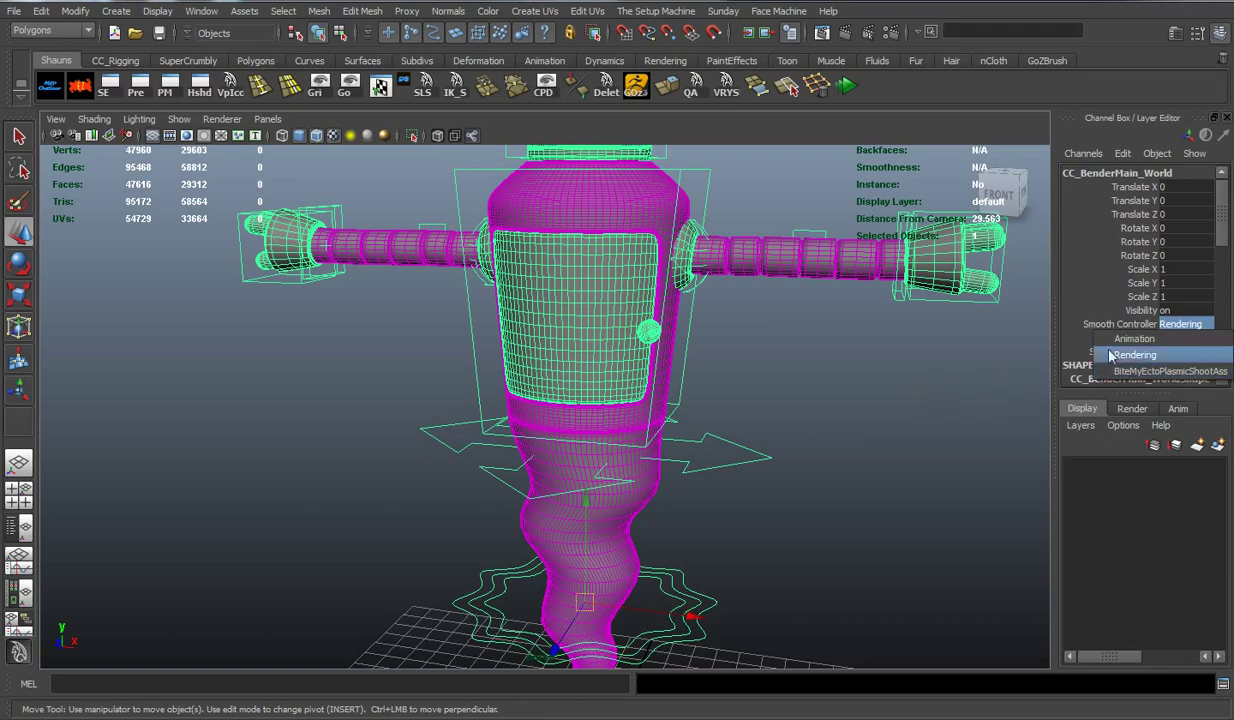
{"action": "left_click", "coordinate": [1160, 338]}
{"action": "middle_click_drag", "start_coordinate": [906, 391], "coordinate": [893, 400], "text": "alt"}
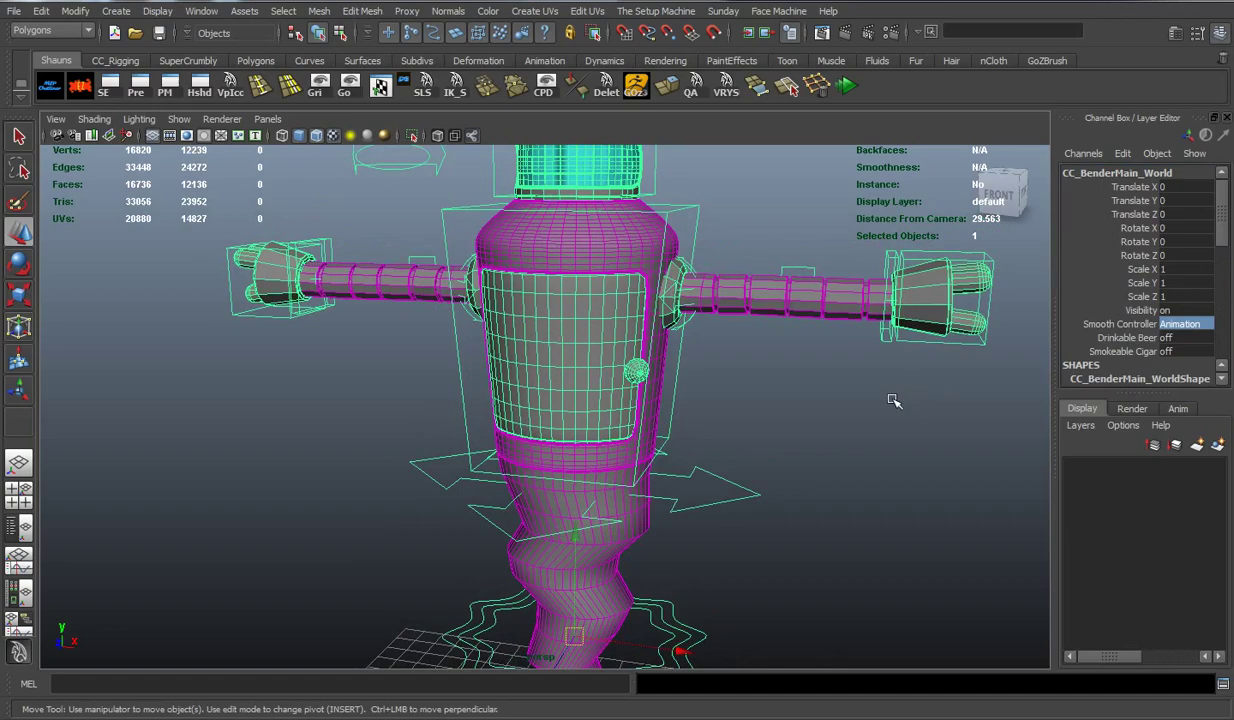
{"action": "left_click", "coordinate": [843, 432]}
{"action": "right_click_drag", "start_coordinate": [843, 432], "coordinate": [826, 405], "text": "alt"}
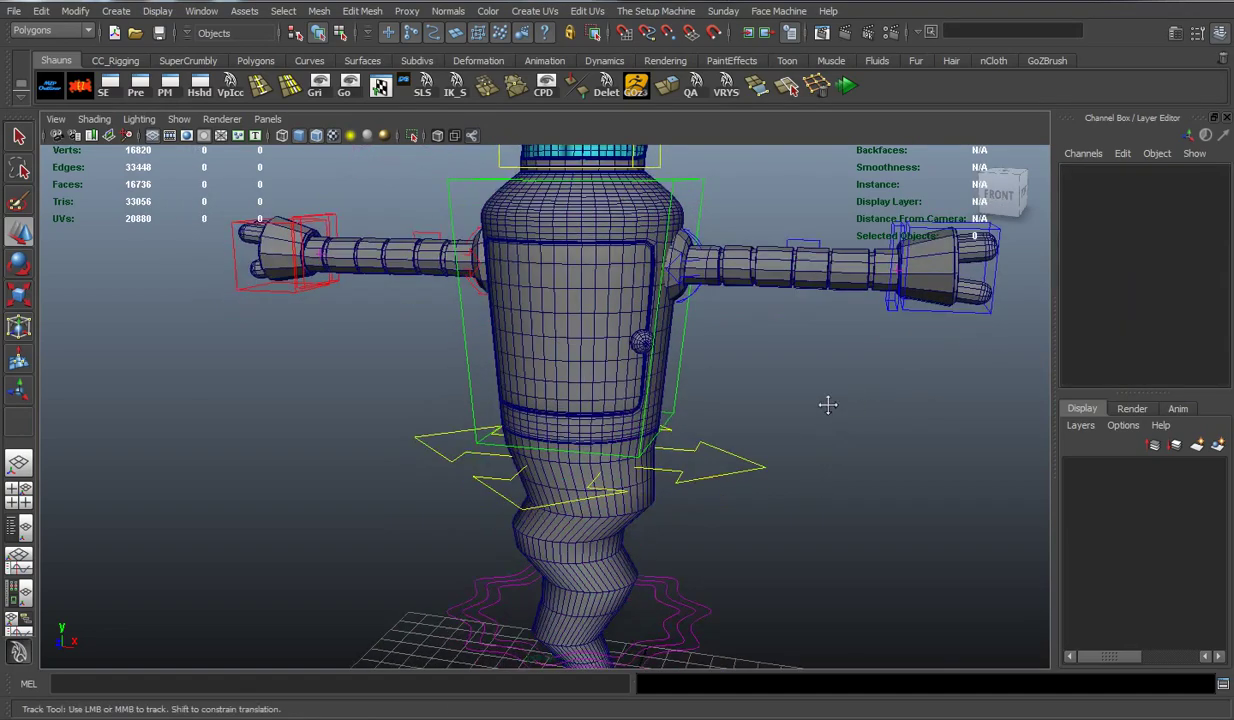
{"action": "mouse_move", "coordinate": [826, 405]}
{"action": "middle_mouse_down", "text": "alt"}
{"action": "mouse_move", "coordinate": [779, 394]}
{"action": "mouse_move", "coordinate": [757, 436]}
{"action": "middle_mouse_up", "text": "alt"}
{"action": "left_click", "coordinate": [693, 468]}
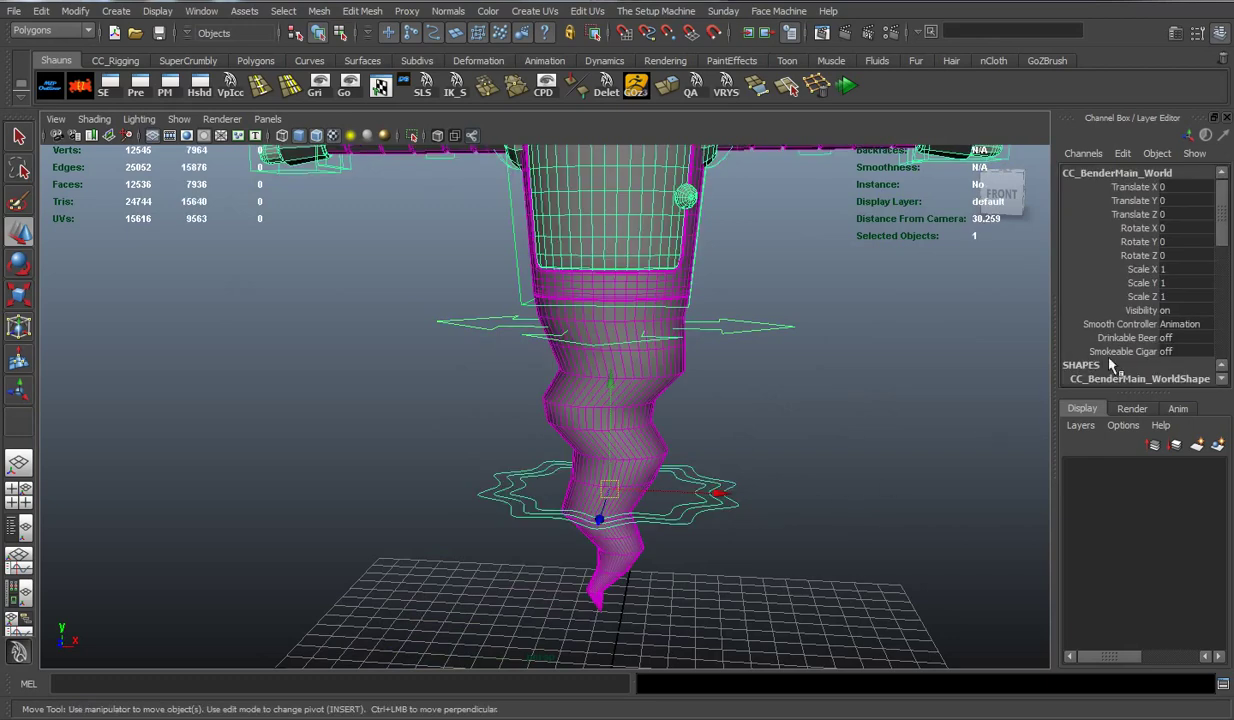
{"action": "mouse_move", "coordinate": [957, 360]}
{"action": "right_mouse_down", "text": "alt"}
{"action": "mouse_move", "coordinate": [895, 402]}
{"action": "mouse_move", "coordinate": [984, 386]}
{"action": "right_mouse_up", "text": "alt"}
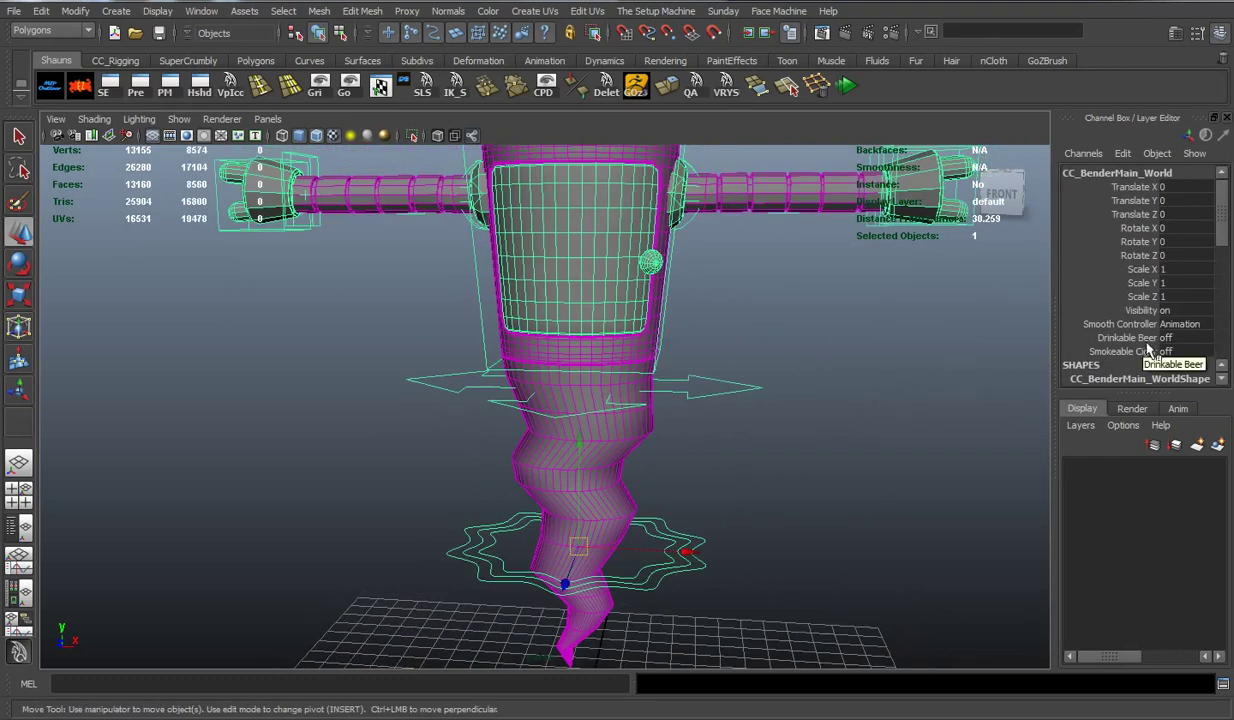
{"action": "right_click_drag", "start_coordinate": [775, 316], "coordinate": [787, 369], "text": "alt"}
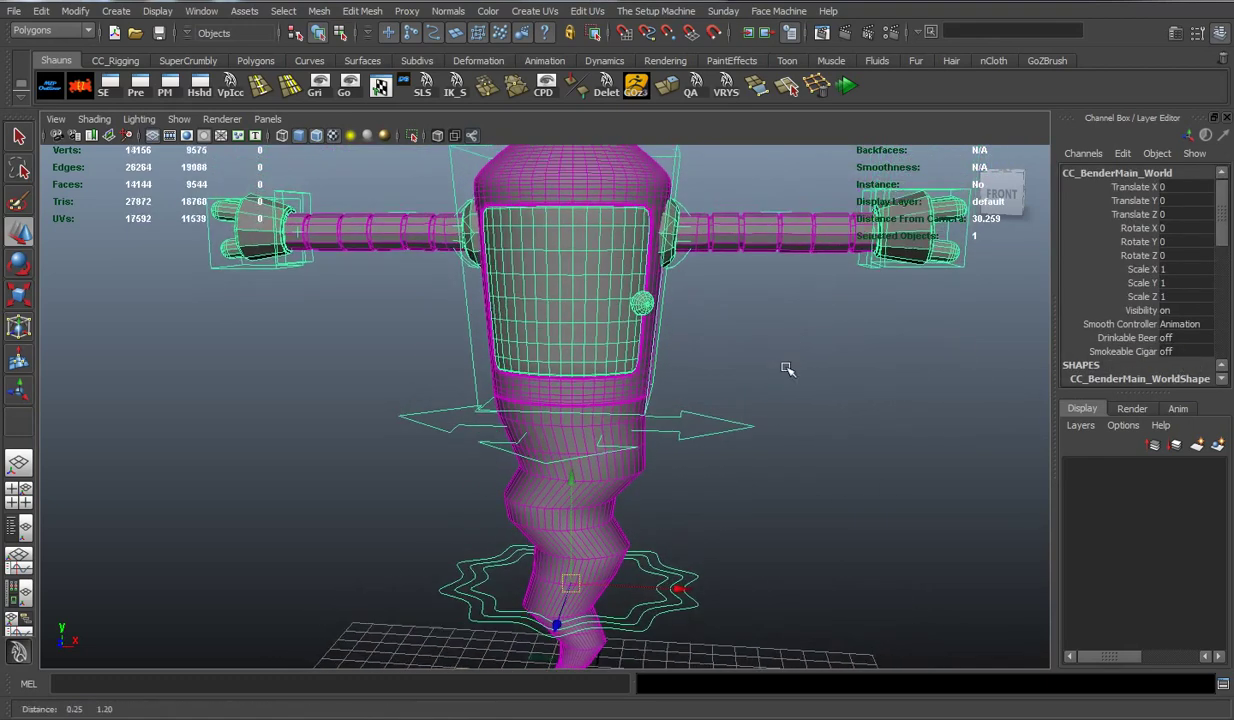
{"action": "left_click", "coordinate": [1163, 338]}
{"action": "left_click", "coordinate": [1148, 357]}
{"action": "right_click_drag", "start_coordinate": [860, 420], "coordinate": [840, 408], "text": "alt"}
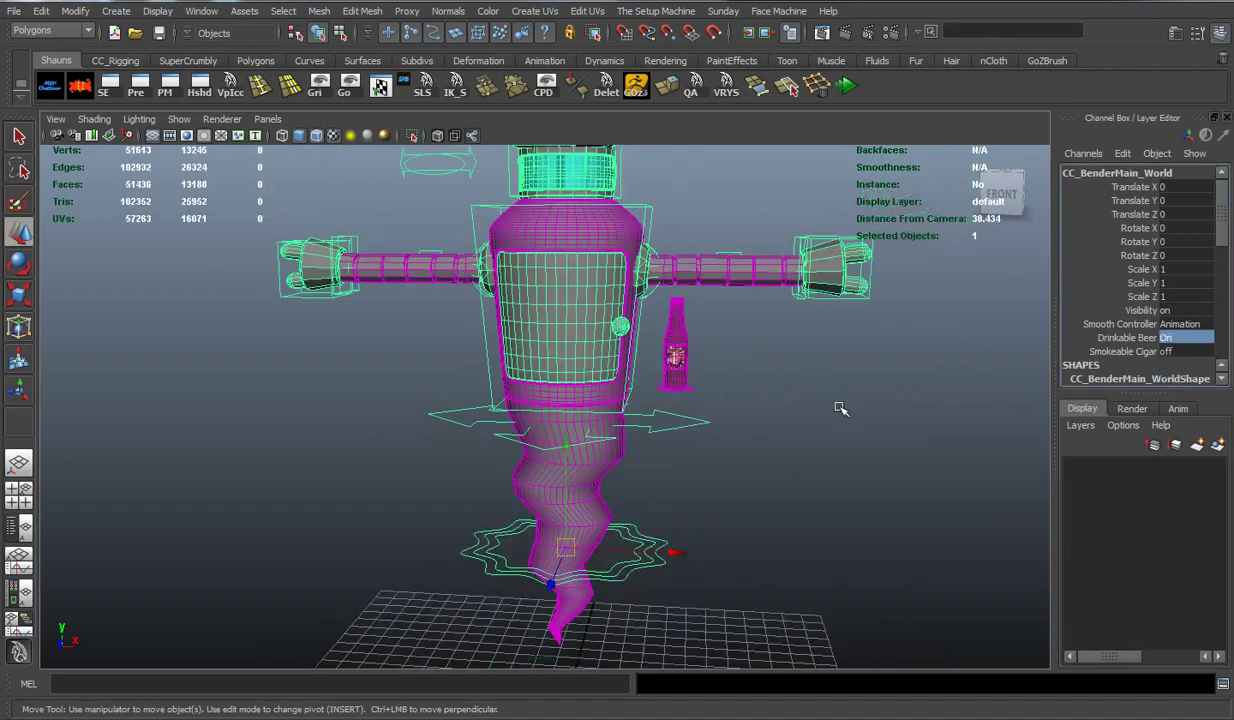
{"action": "left_click_drag", "start_coordinate": [840, 408], "coordinate": [812, 386], "text": "alt"}
{"action": "left_click", "coordinate": [812, 386]}
{"action": "right_click_drag", "start_coordinate": [812, 386], "coordinate": [840, 367], "text": "alt"}
{"action": "middle_click_drag", "start_coordinate": [840, 367], "coordinate": [697, 368], "text": "alt"}
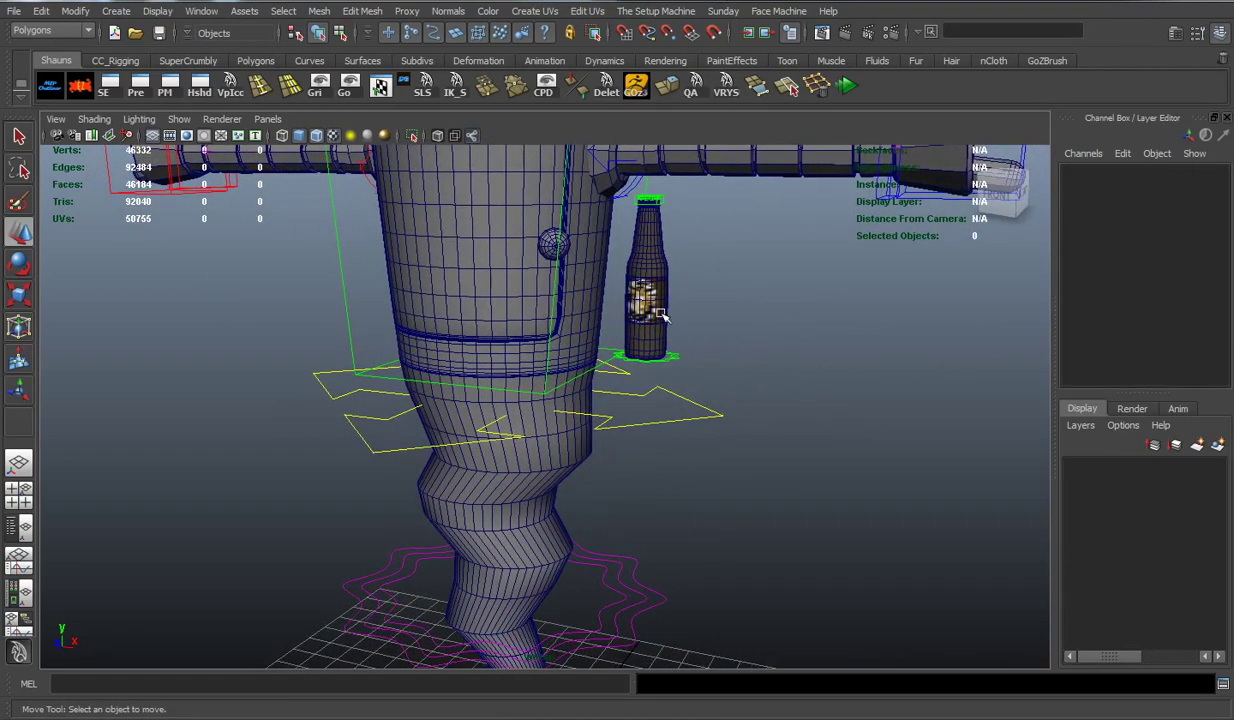
{"action": "mouse_move", "coordinate": [677, 361]}
{"action": "left_mouse_down", "text": "alt"}
{"action": "mouse_move", "coordinate": [697, 352]}
{"action": "mouse_move", "coordinate": [677, 361]}
{"action": "mouse_move", "coordinate": [676, 333]}
{"action": "mouse_move", "coordinate": [662, 362]}
{"action": "left_mouse_up", "text": "alt"}
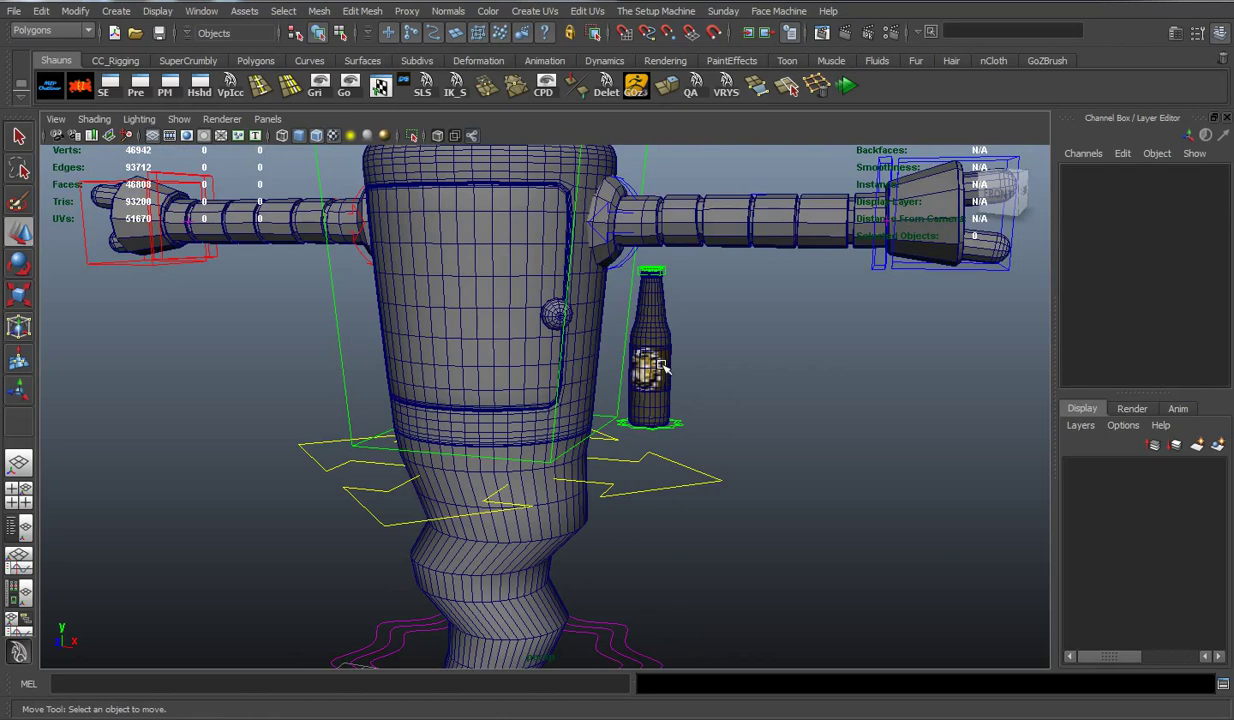
{"action": "left_click_drag", "start_coordinate": [663, 363], "coordinate": [645, 368], "text": "alt"}
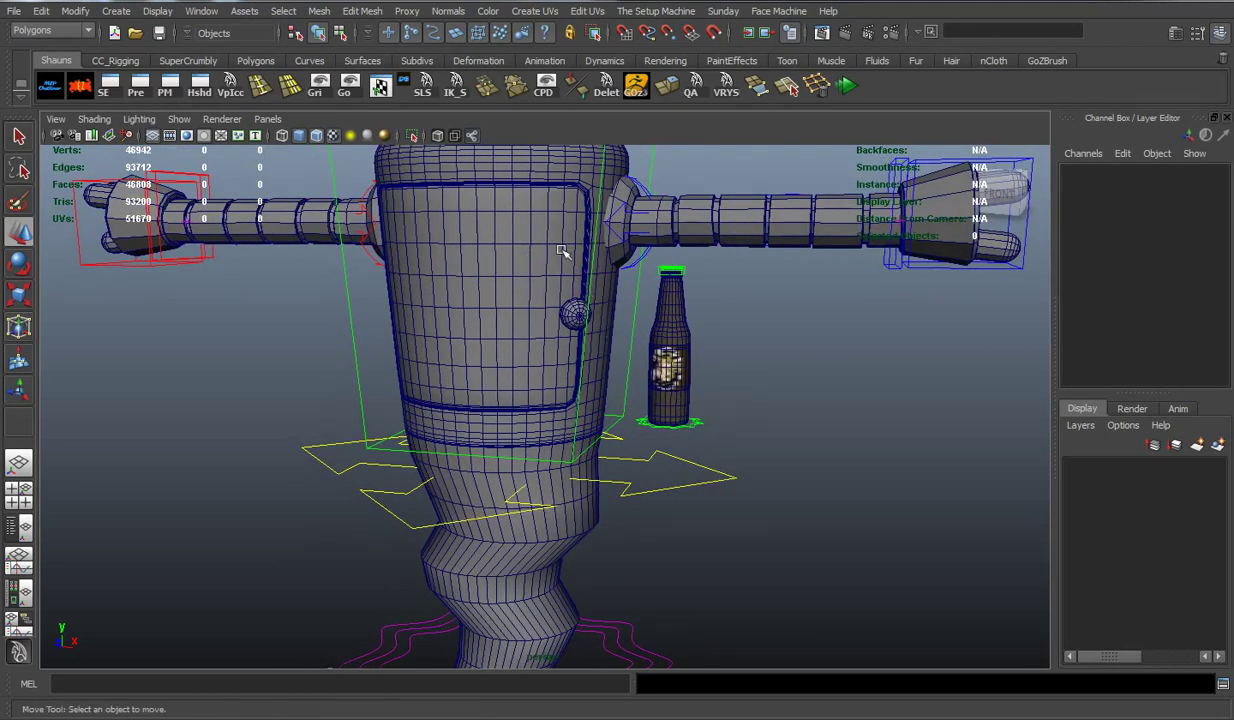
{"action": "left_click_drag", "start_coordinate": [577, 341], "coordinate": [617, 366], "text": "alt"}
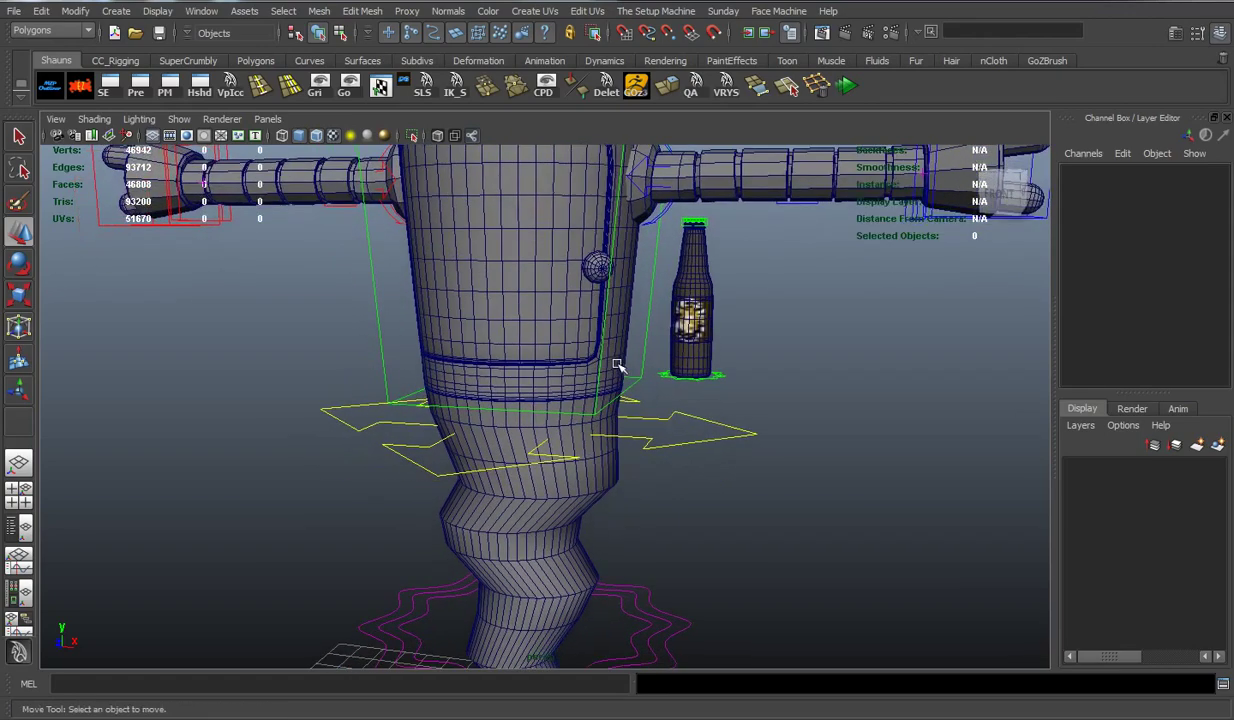
{"action": "left_click_drag", "start_coordinate": [707, 513], "coordinate": [697, 496], "text": "alt"}
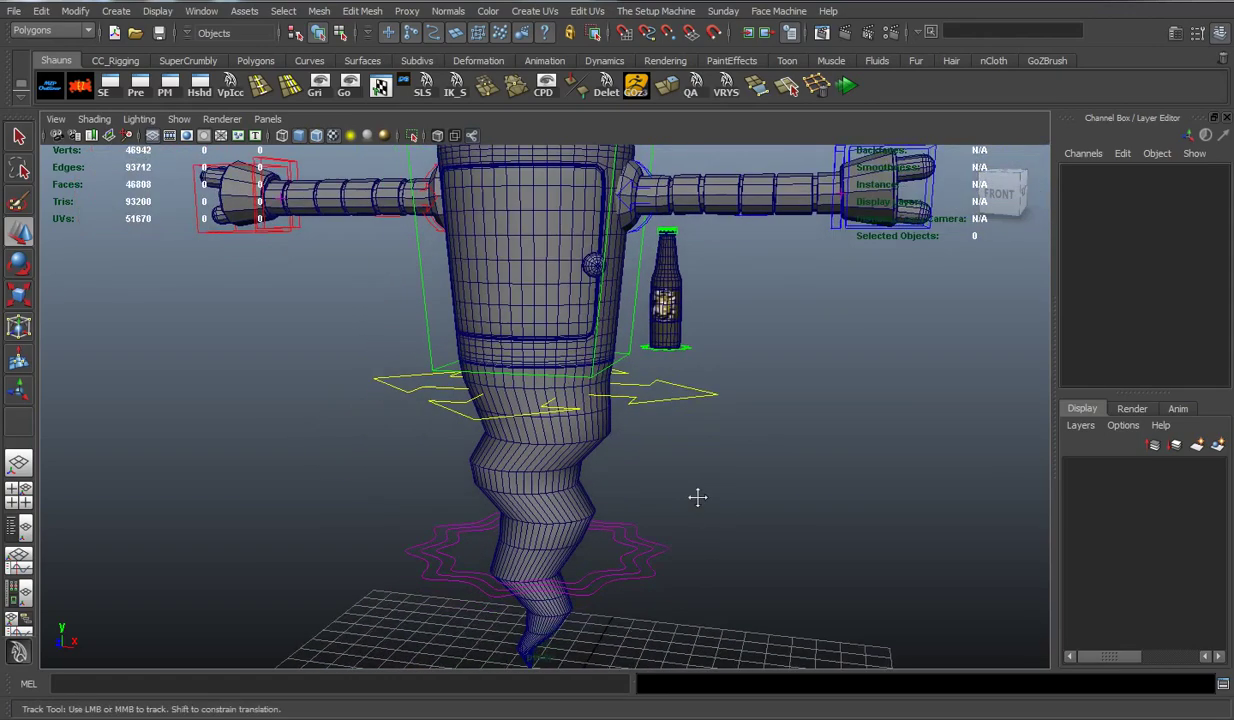
{"action": "left_click", "coordinate": [664, 567]}
{"action": "left_click_drag", "start_coordinate": [543, 563], "coordinate": [523, 543]}
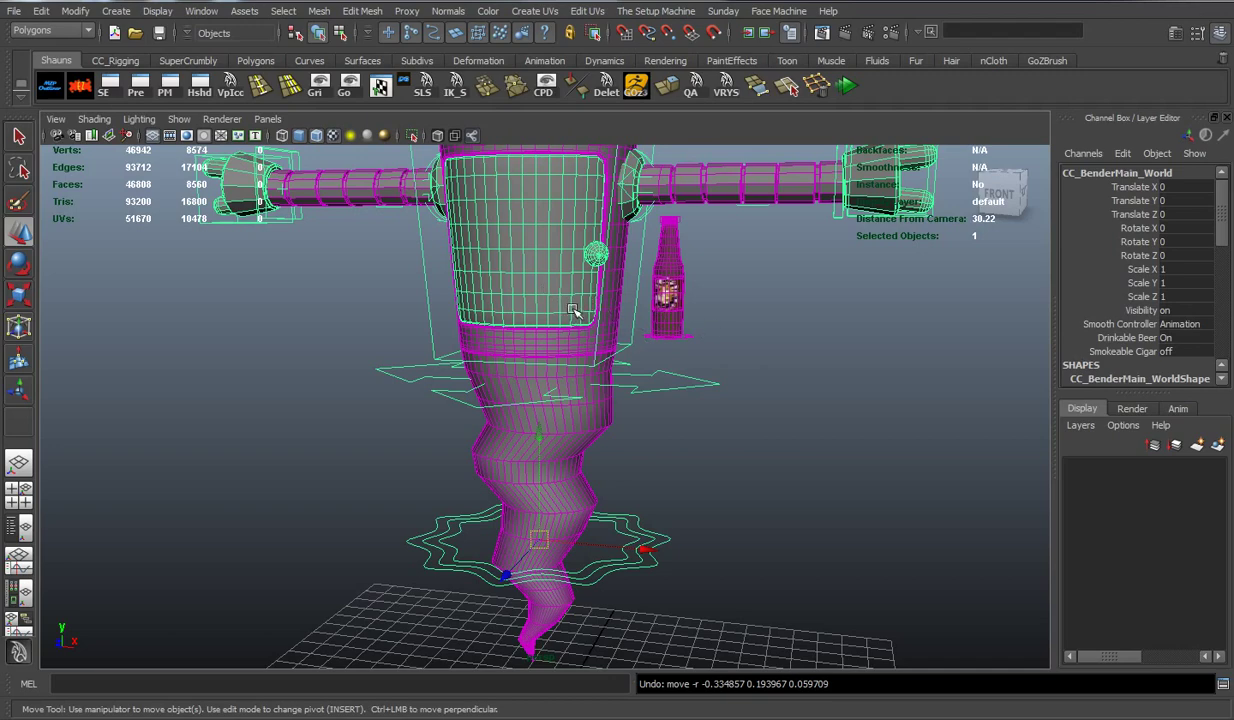
{"action": "mouse_move", "coordinate": [548, 282]}
{"action": "middle_mouse_down", "text": "alt"}
{"action": "mouse_move", "coordinate": [566, 314]}
{"action": "mouse_move", "coordinate": [550, 284]}
{"action": "mouse_move", "coordinate": [570, 296]}
{"action": "middle_mouse_up", "text": "alt"}
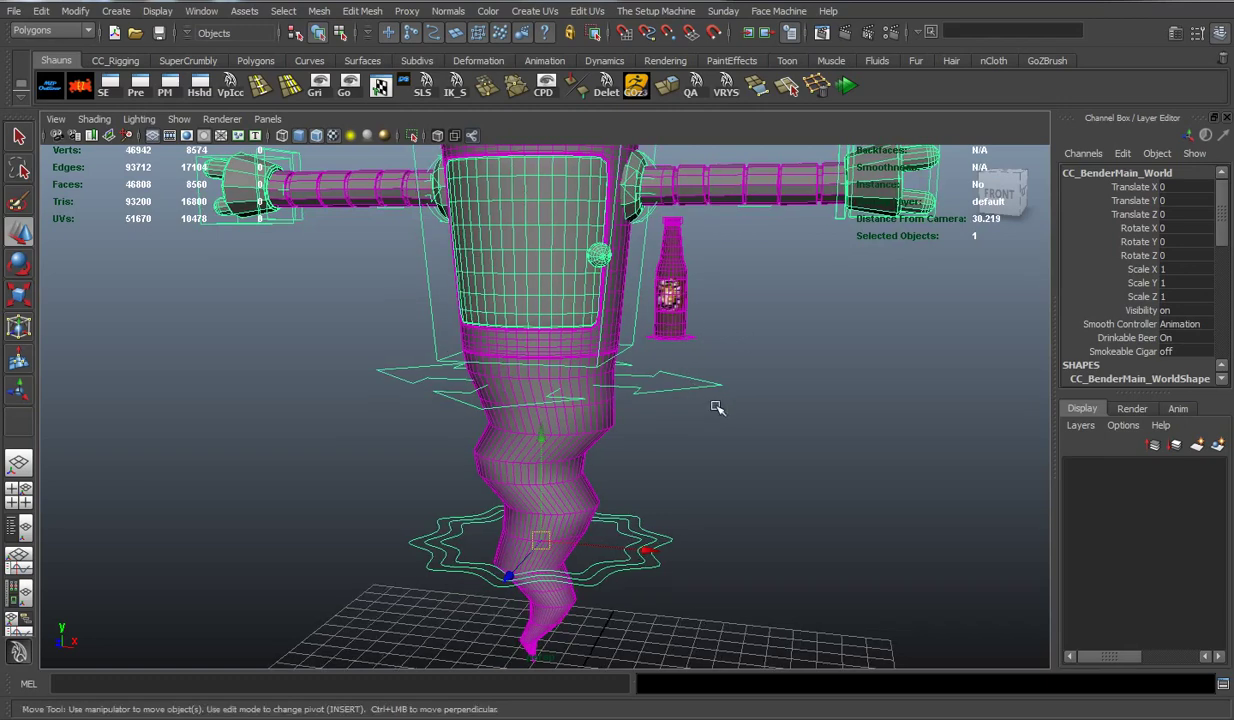
{"action": "left_click_drag", "start_coordinate": [713, 385], "coordinate": [817, 393], "text": "alt"}
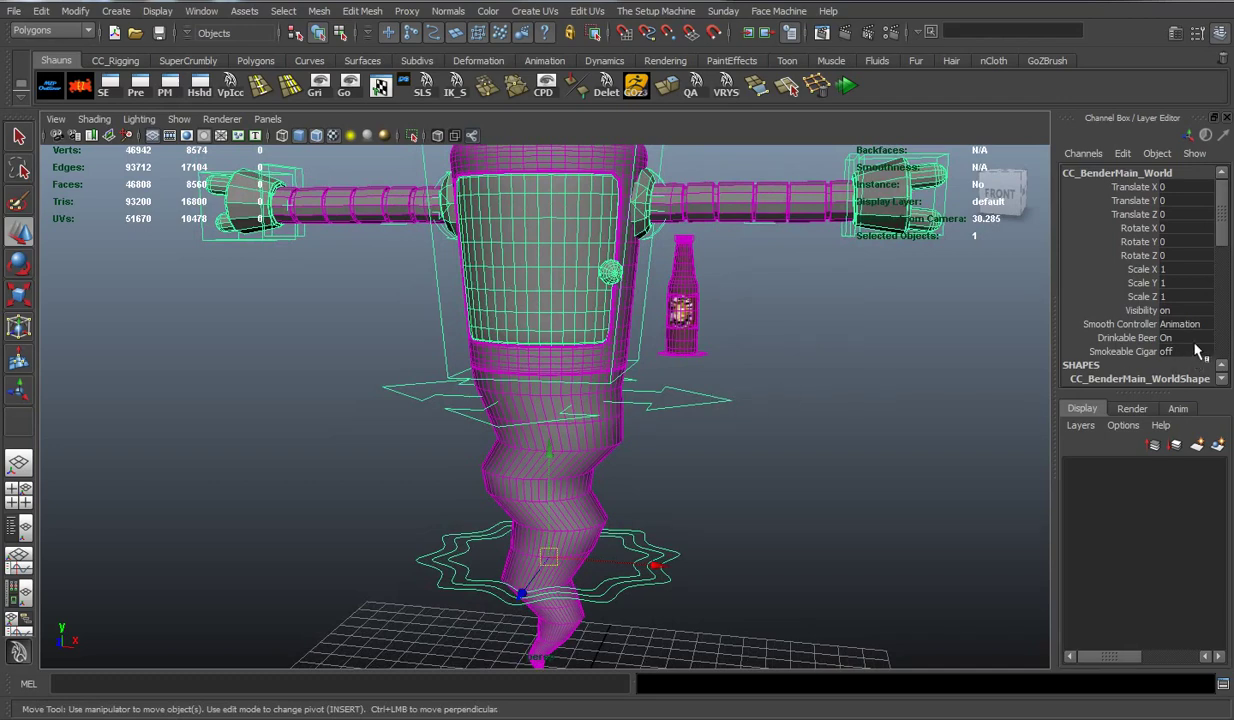
{"action": "left_click", "coordinate": [1162, 338]}
Switch Drinkable Beer off and Smokeable Cigar on, then orbit to view the cigar
{"action": "left_click", "coordinate": [1120, 356]}
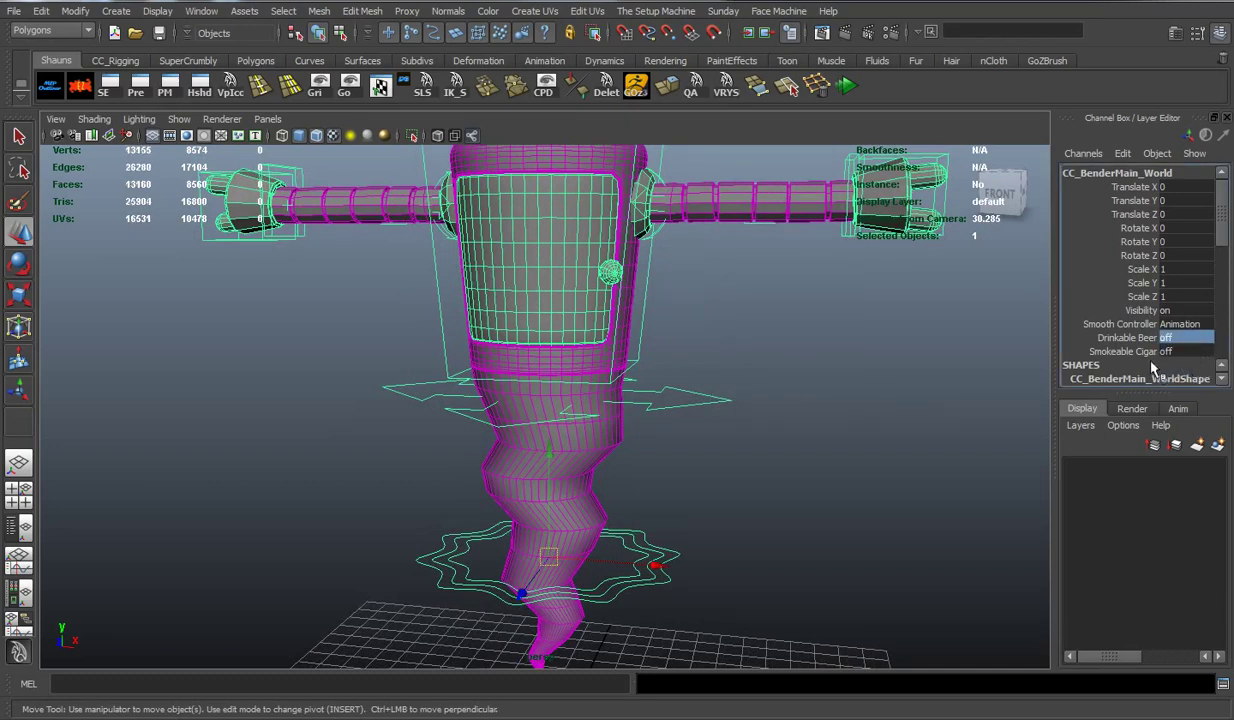
{"action": "left_click", "coordinate": [1165, 351]}
{"action": "left_click", "coordinate": [1145, 368]}
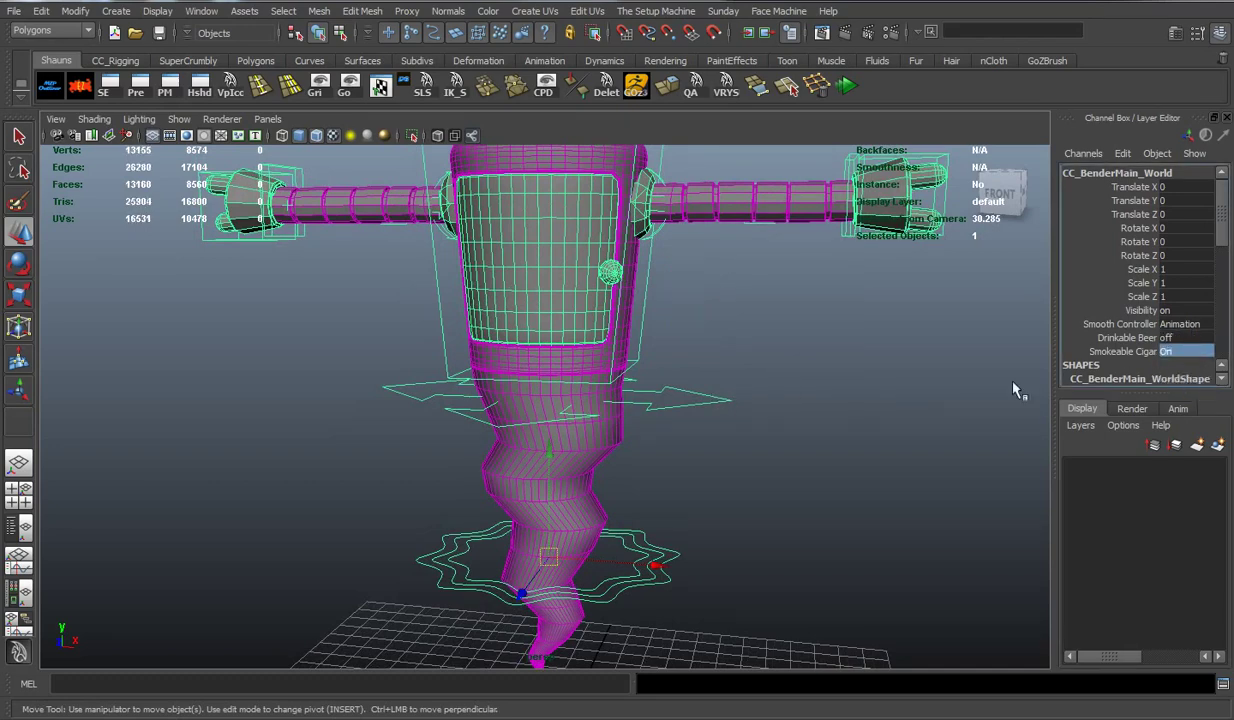
{"action": "left_click", "coordinate": [834, 374]}
{"action": "scroll", "coordinate": [749, 515], "scroll_direction": "up", "scroll_amount": 3}
{"action": "scroll", "coordinate": [721, 485], "scroll_direction": "up", "scroll_amount": 2}
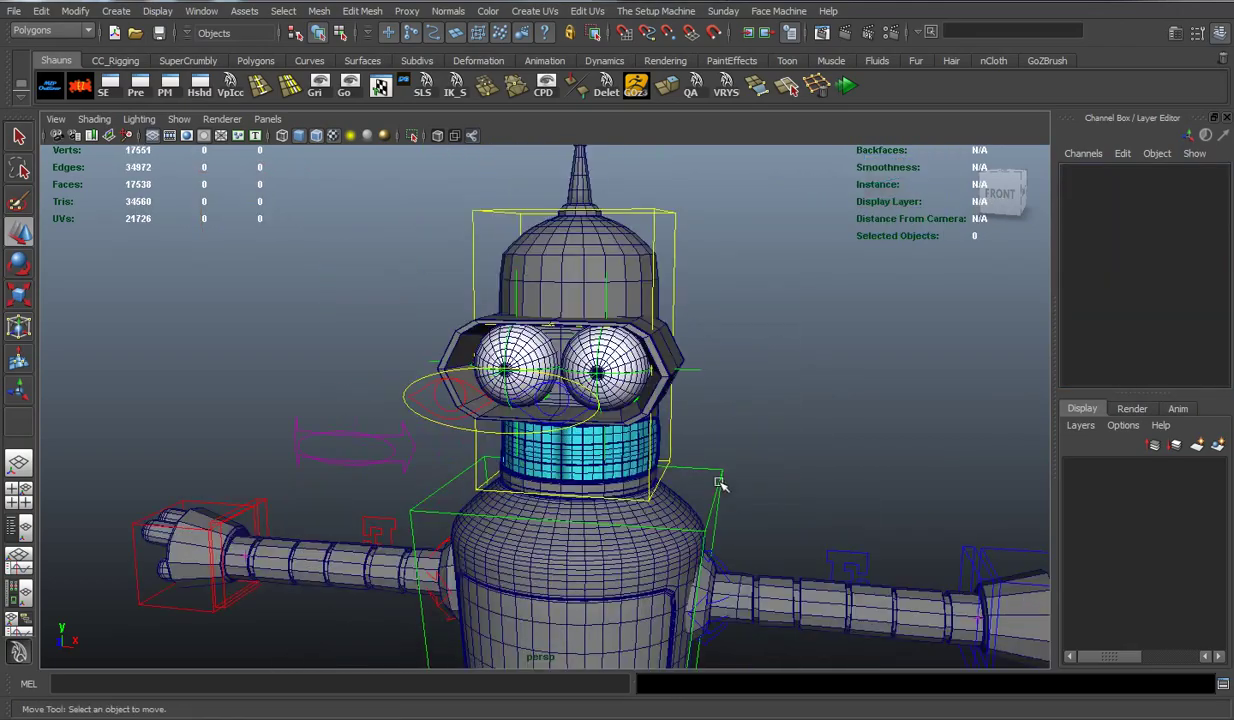
{"action": "scroll", "coordinate": [710, 432], "scroll_direction": "up", "scroll_amount": 2}
{"action": "left_click_drag", "start_coordinate": [710, 432], "coordinate": [628, 432], "text": "alt"}
{"action": "scroll", "coordinate": [752, 485], "scroll_direction": "down", "scroll_amount": 4}
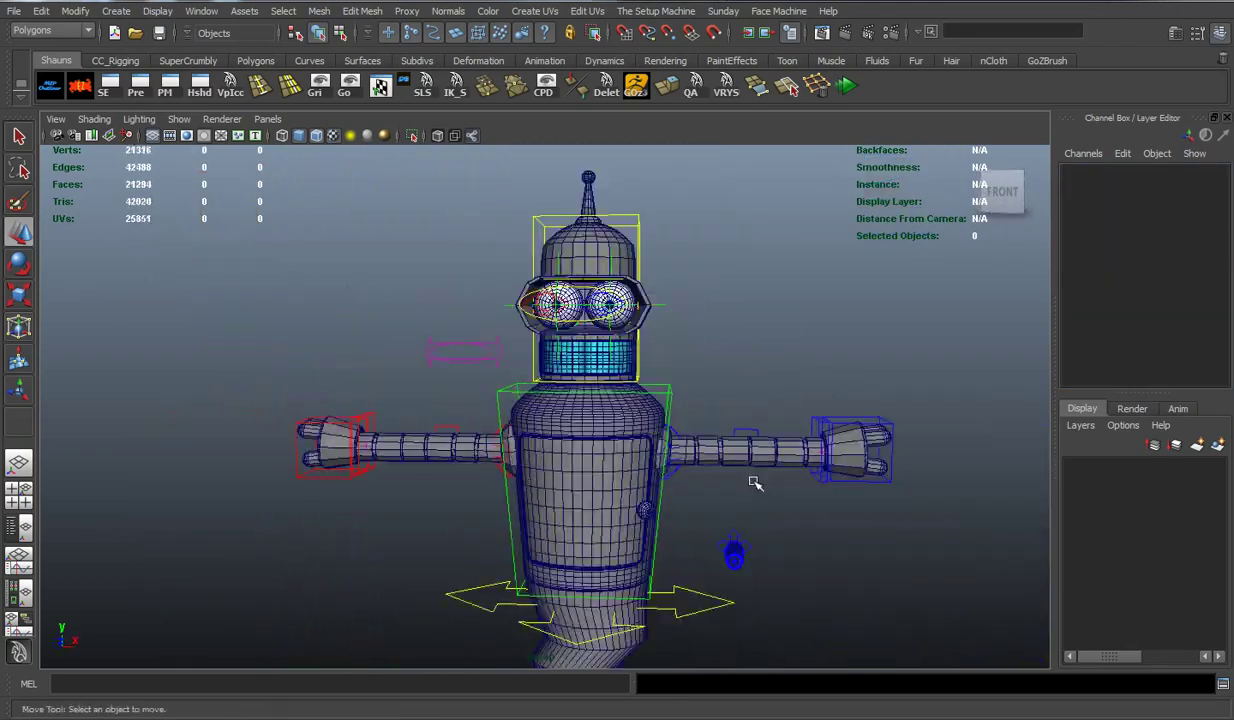
{"action": "left_click_drag", "start_coordinate": [752, 485], "coordinate": [672, 363], "text": "alt"}
{"action": "scroll", "coordinate": [672, 363], "scroll_direction": "up", "scroll_amount": 3}
{"action": "left_click_drag", "start_coordinate": [633, 419], "coordinate": [634, 390], "text": "alt"}
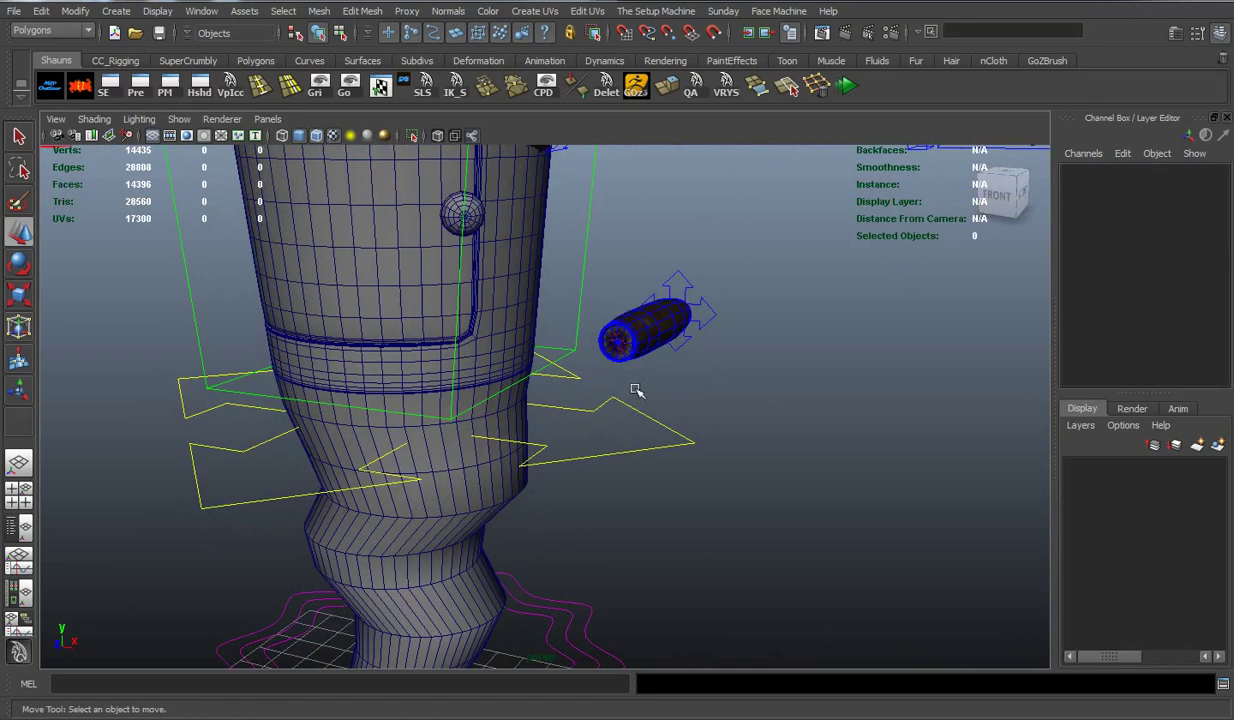
Select the cigar and set its Smooth Controller to Render, then CloseUp
{"action": "left_click", "coordinate": [703, 292]}
{"action": "mouse_move", "coordinate": [703, 292]}
{"action": "left_mouse_down", "text": "alt"}
{"action": "mouse_move", "coordinate": [711, 342]}
{"action": "mouse_move", "coordinate": [694, 339]}
{"action": "left_mouse_up", "text": "alt"}
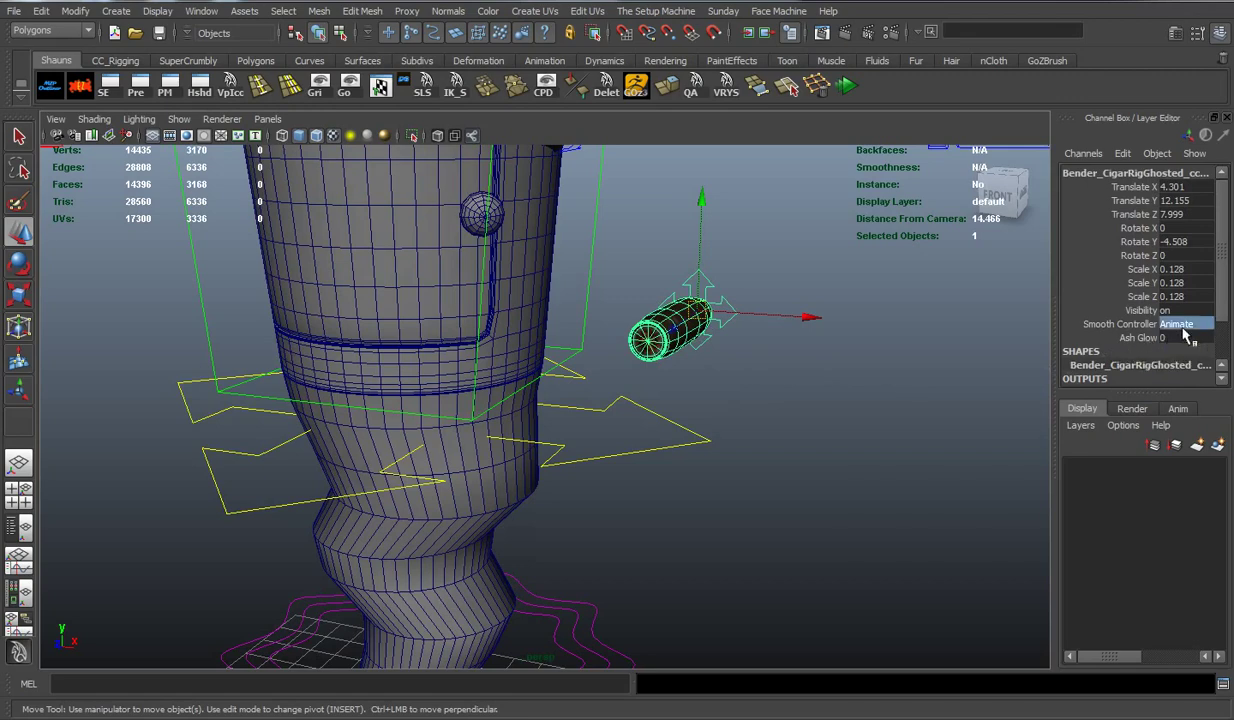
{"action": "left_click", "coordinate": [1182, 330]}
{"action": "left_click", "coordinate": [1182, 357]}
{"action": "left_click_drag", "start_coordinate": [851, 389], "coordinate": [663, 374], "text": "alt"}
{"action": "left_click", "coordinate": [1150, 325]}
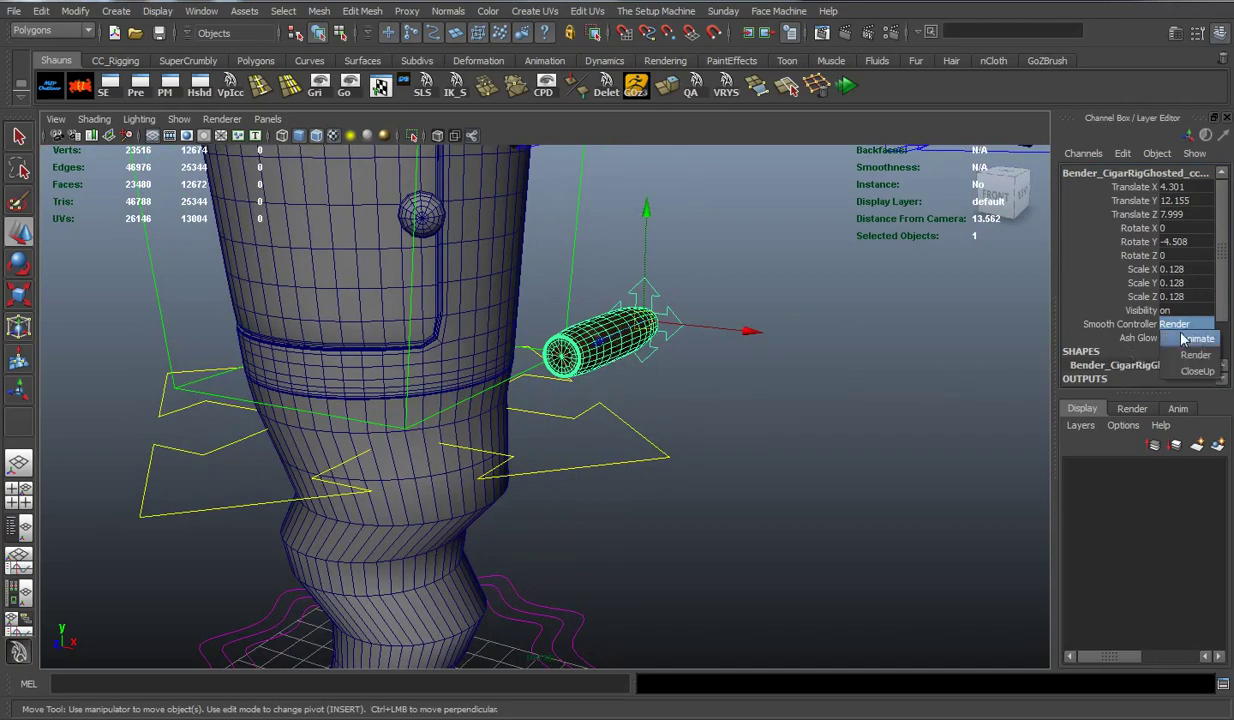
{"action": "left_click", "coordinate": [1150, 371]}
{"action": "mouse_move", "coordinate": [617, 366]}
{"action": "right_mouse_down", "text": "alt"}
{"action": "mouse_move", "coordinate": [774, 405]}
{"action": "mouse_move", "coordinate": [777, 446]}
{"action": "mouse_move", "coordinate": [650, 386]}
{"action": "mouse_move", "coordinate": [488, 421]}
{"action": "right_mouse_up", "text": "alt"}
Return the cigar's smoothing to Animate and try Ash Glow at 10 before resetting it to 0
{"action": "left_click", "coordinate": [1160, 325]}
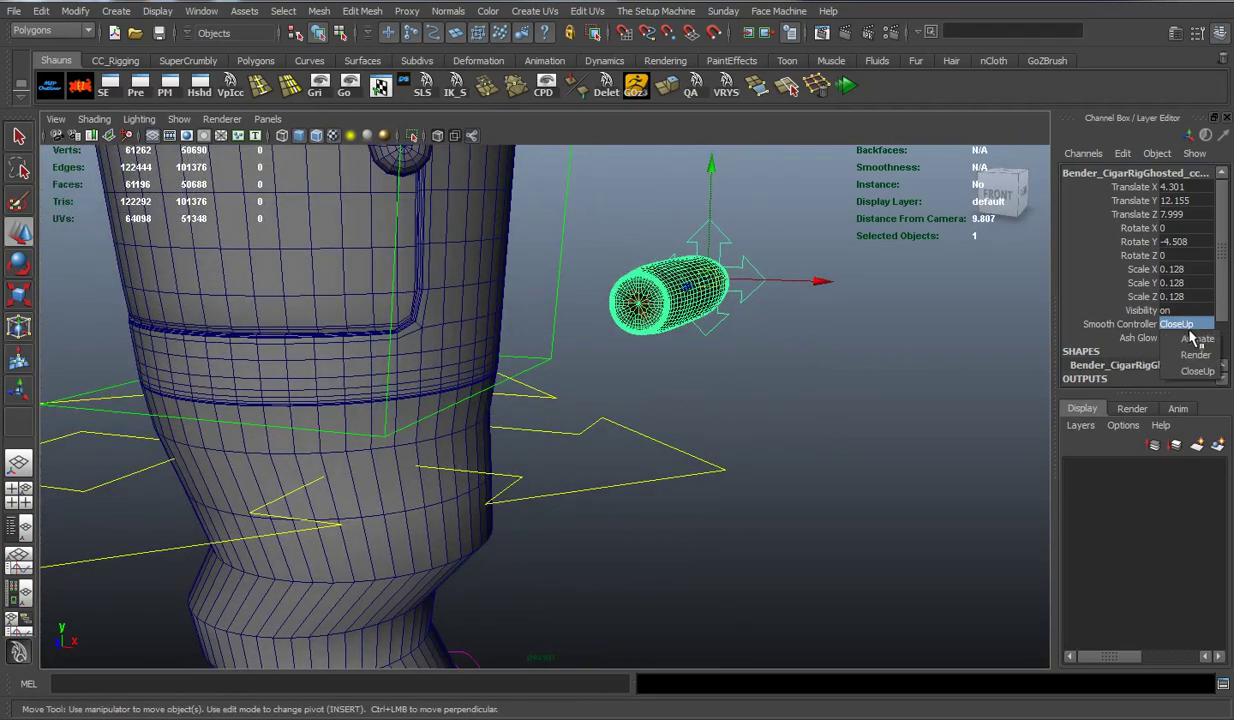
{"action": "left_click", "coordinate": [1182, 352]}
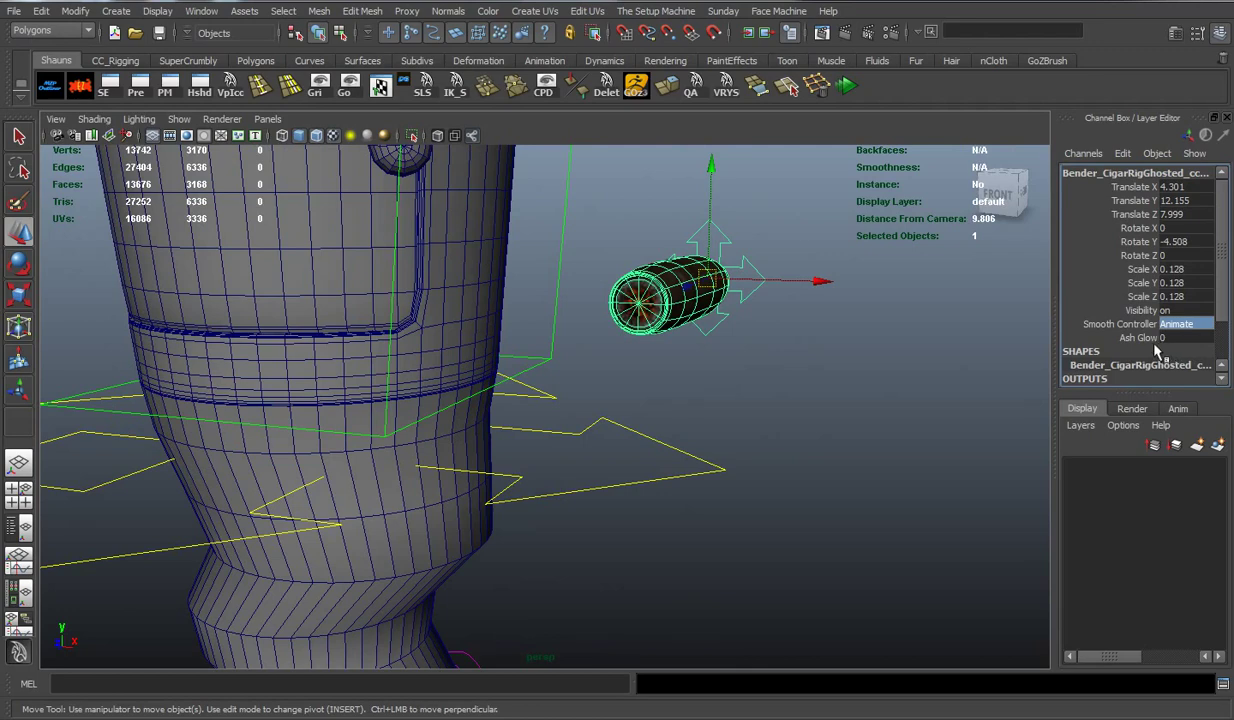
{"action": "left_click", "coordinate": [1150, 340]}
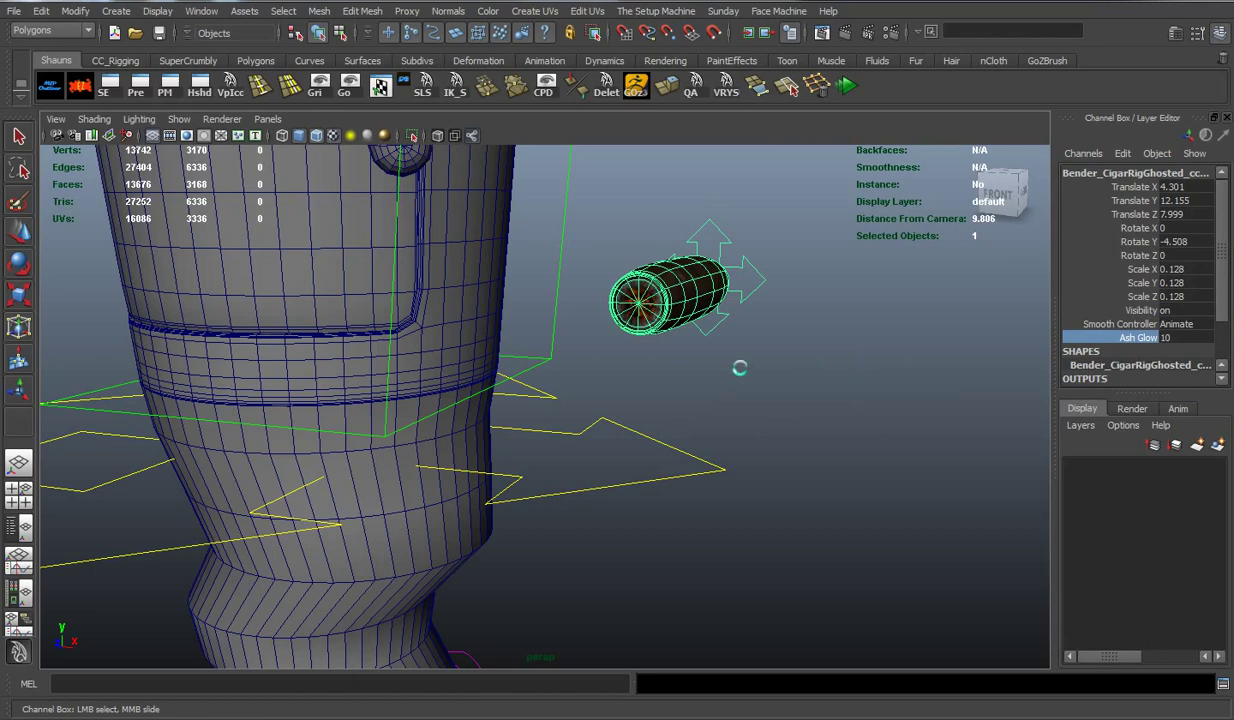
{"action": "right_click_drag", "start_coordinate": [760, 420], "coordinate": [785, 432], "text": "alt"}
{"action": "left_click_drag", "start_coordinate": [785, 432], "coordinate": [584, 499], "text": "alt"}
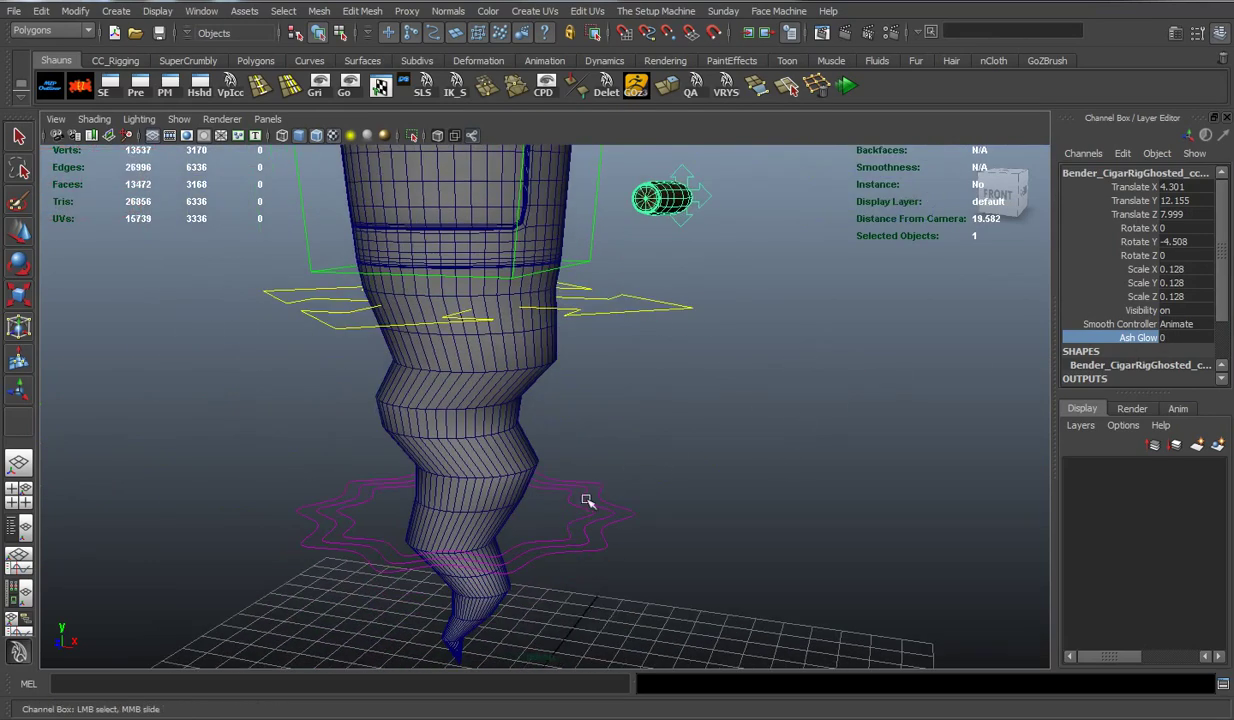
{"action": "left_click", "coordinate": [615, 512]}
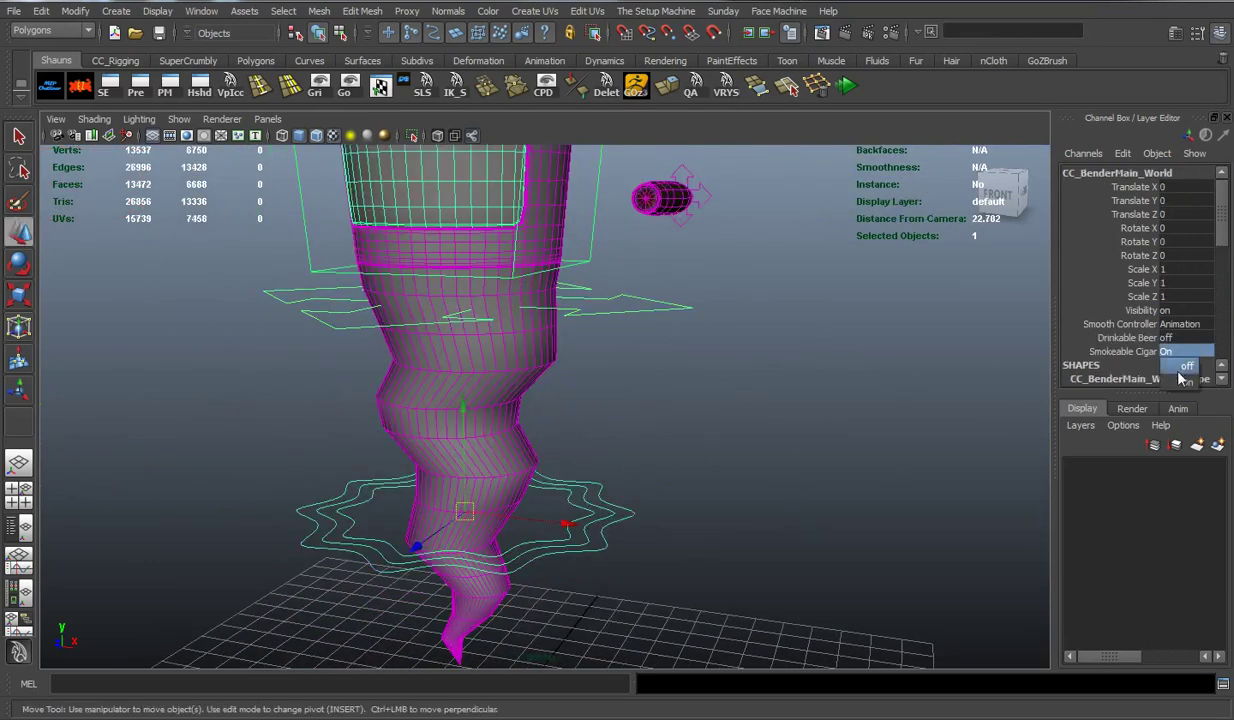
Select the Cc_TailWiggle control, vary its Wiggle value, then reset it
{"action": "mouse_move", "coordinate": [648, 368]}
{"action": "right_mouse_down", "text": "alt"}
{"action": "mouse_move", "coordinate": [678, 454]}
{"action": "mouse_move", "coordinate": [721, 421]}
{"action": "mouse_move", "coordinate": [714, 433]}
{"action": "right_mouse_up", "text": "alt"}
{"action": "left_click", "coordinate": [688, 448]}
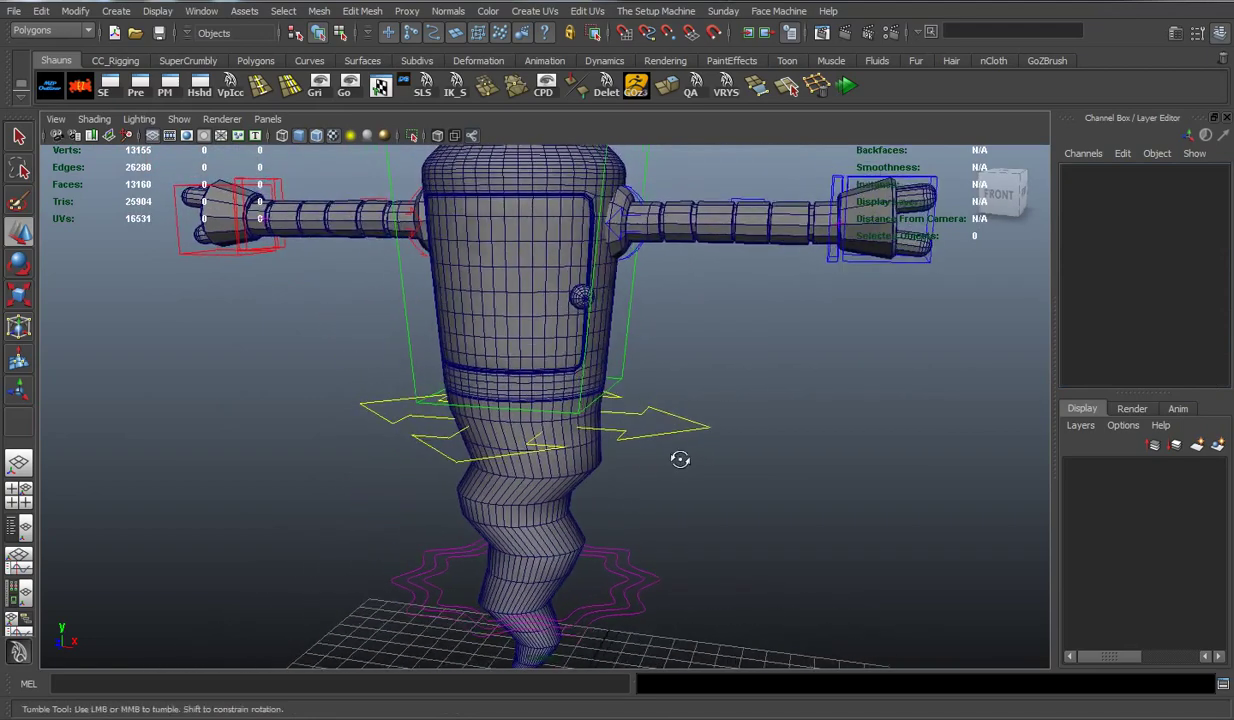
{"action": "left_click_drag", "start_coordinate": [716, 433], "coordinate": [650, 440], "text": "alt"}
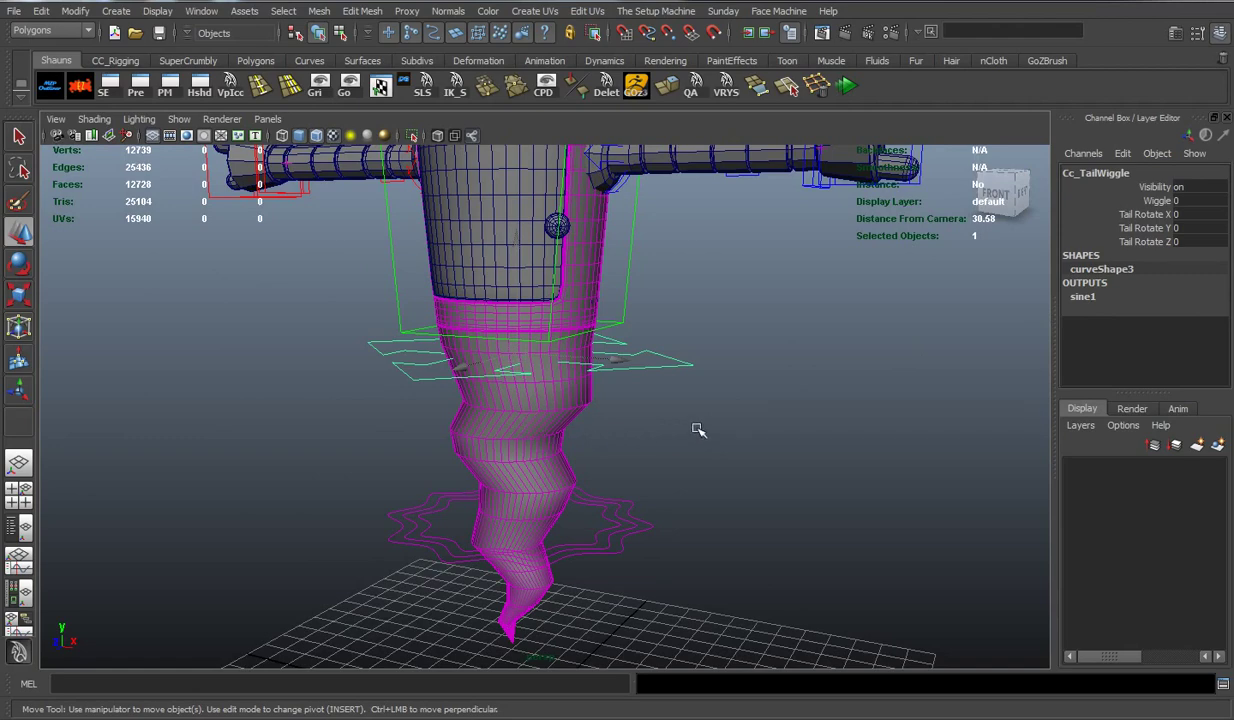
{"action": "left_click_drag", "start_coordinate": [727, 425], "coordinate": [466, 418], "text": "alt"}
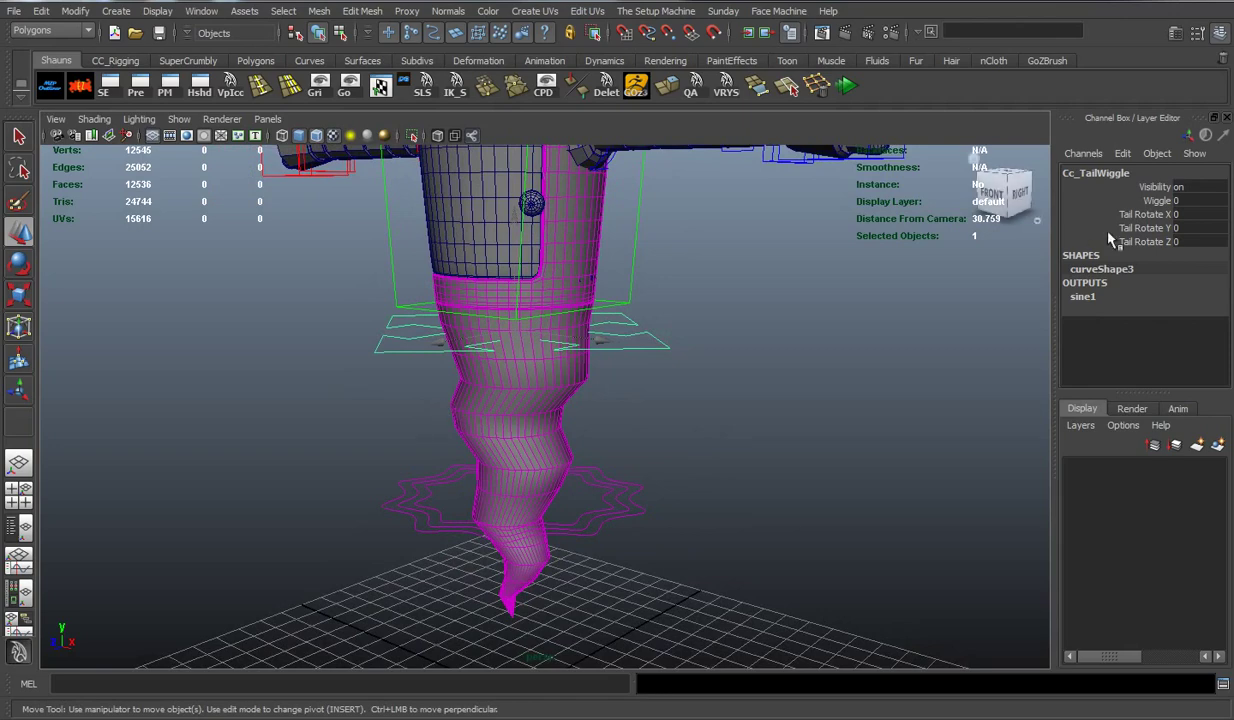
{"action": "left_click", "coordinate": [1157, 200]}
{"action": "mouse_move", "coordinate": [445, 358]}
{"action": "middle_mouse_down"}
{"action": "mouse_move", "coordinate": [840, 371]}
{"action": "mouse_move", "coordinate": [526, 434]}
{"action": "mouse_move", "coordinate": [705, 427]}
{"action": "middle_mouse_up"}
{"action": "double_click", "coordinate": [1200, 201]}
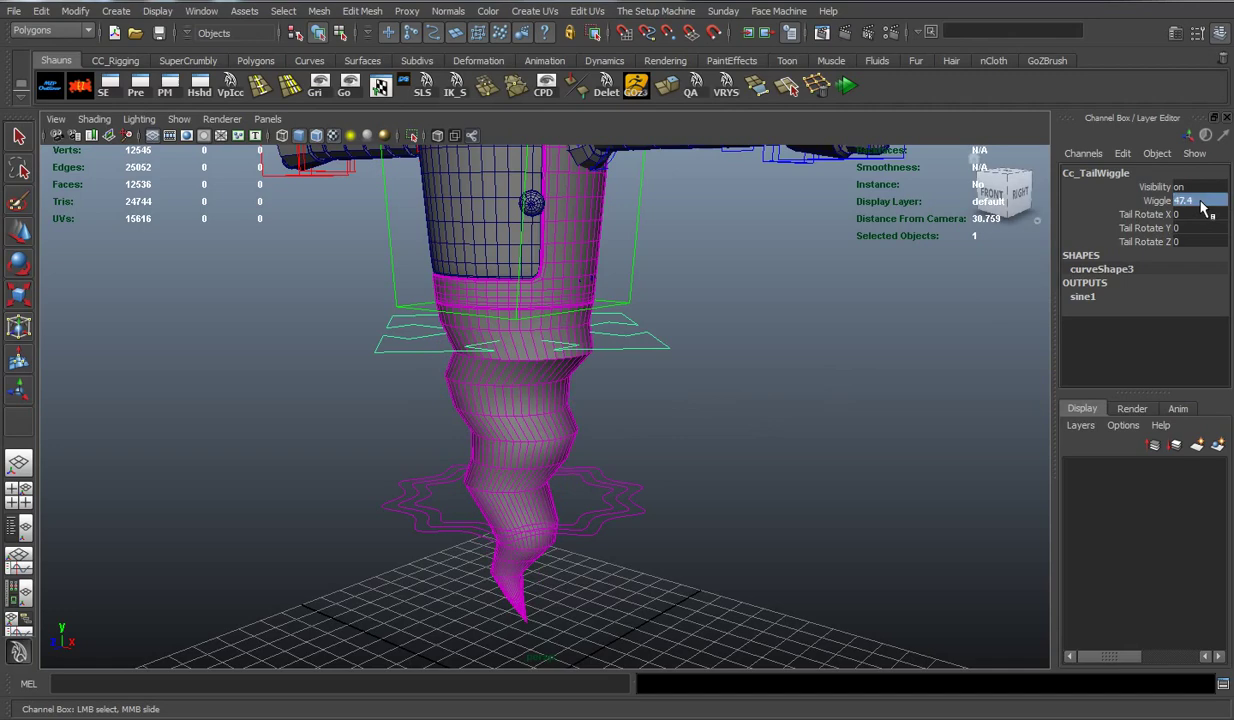
{"action": "type", "text": "0"}
{"action": "key", "text": "Return"}
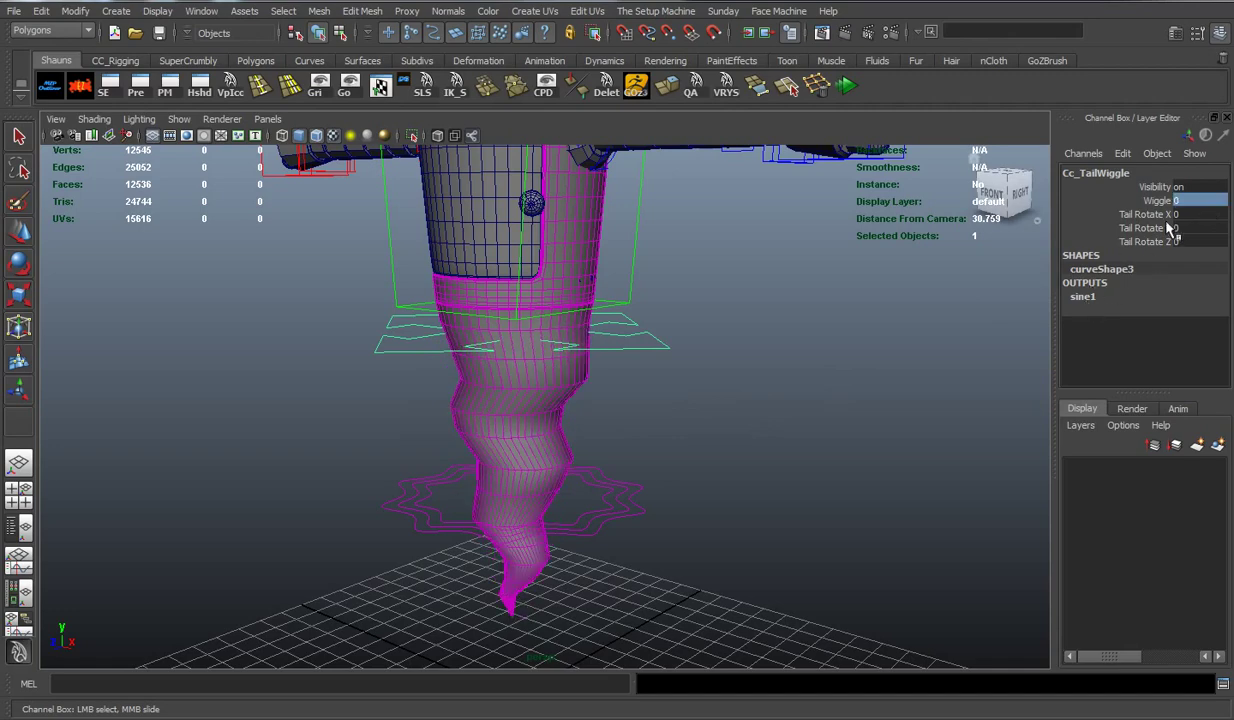
Try Tail Rotate X and Y (both undone), then swing the tail around Z
{"action": "left_click", "coordinate": [1145, 214]}
{"action": "middle_click_drag", "start_coordinate": [793, 345], "coordinate": [738, 348]}
{"action": "key", "text": "ctrl+z"}
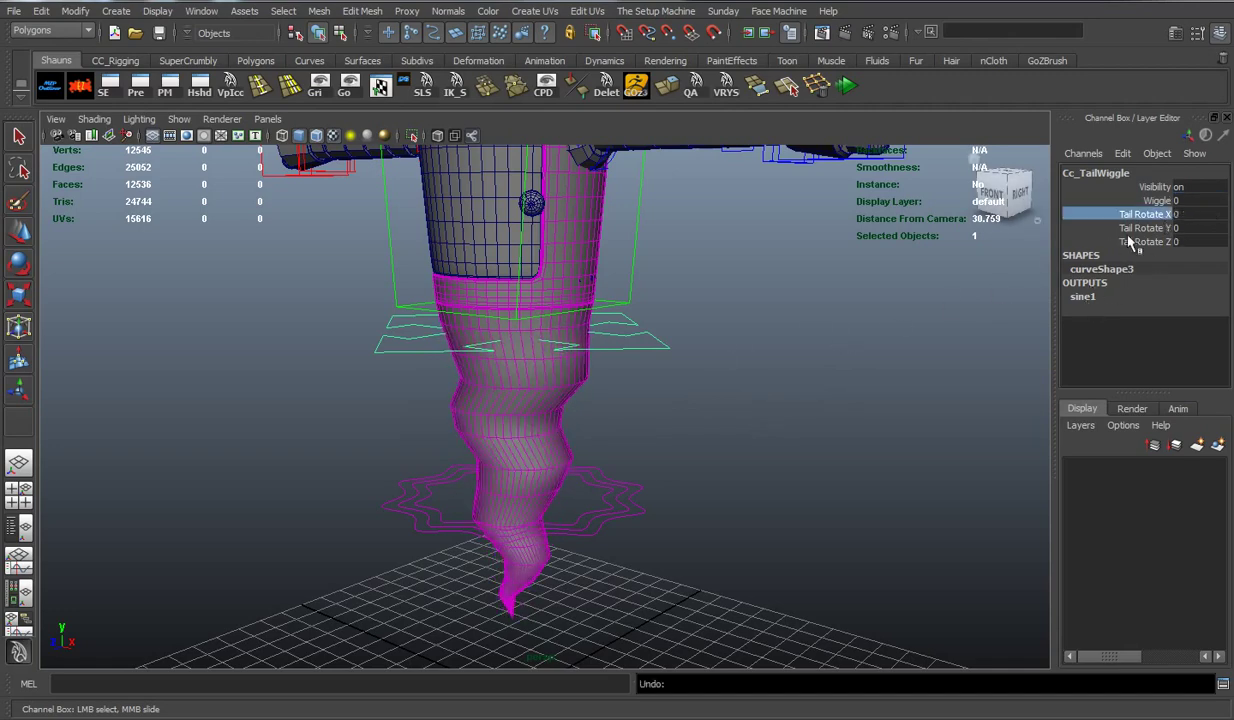
{"action": "left_click", "coordinate": [1140, 228]}
{"action": "middle_click_drag", "start_coordinate": [887, 320], "coordinate": [936, 321]}
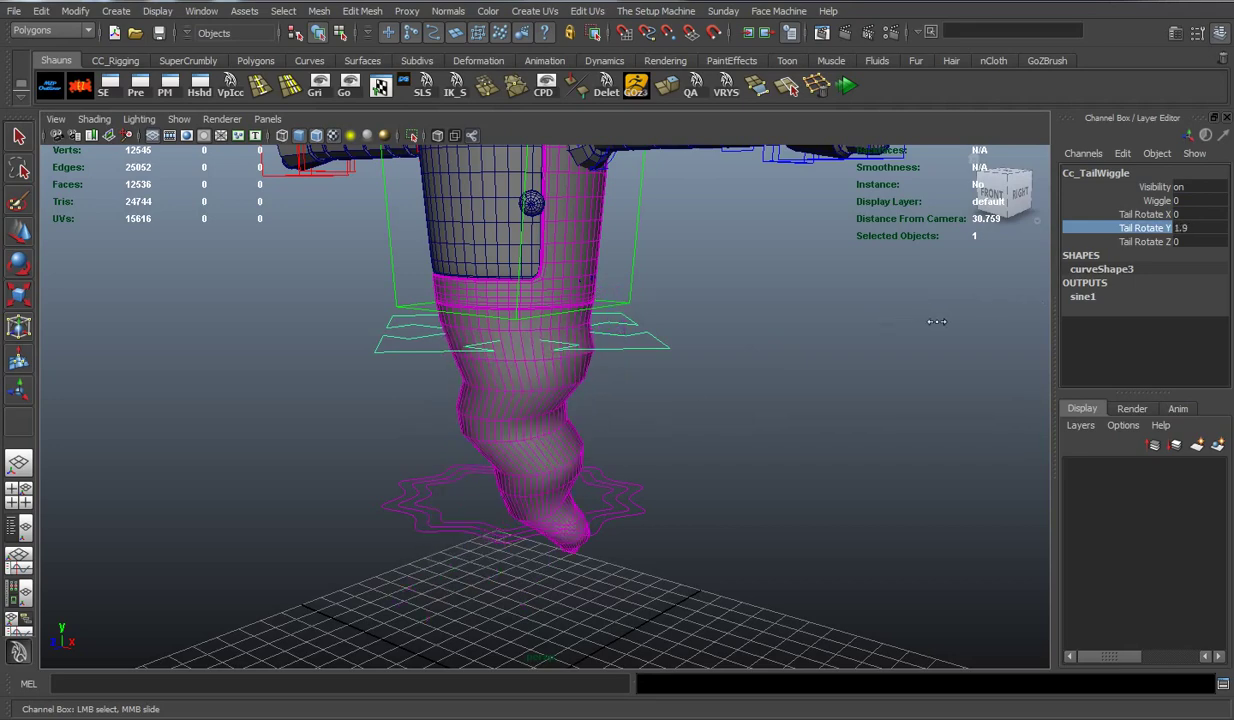
{"action": "key", "text": "ctrl+z"}
{"action": "left_click", "coordinate": [1145, 241]}
{"action": "mouse_move", "coordinate": [845, 306]}
{"action": "middle_mouse_down"}
{"action": "mouse_move", "coordinate": [803, 315]}
{"action": "mouse_move", "coordinate": [877, 324]}
{"action": "mouse_move", "coordinate": [889, 291]}
{"action": "mouse_move", "coordinate": [940, 292]}
{"action": "middle_mouse_up"}
Select Wiggle through Tail Rotate Z, drag the tail back toward its spiral, then deselect
{"action": "left_click", "coordinate": [1100, 200]}
{"action": "left_click", "coordinate": [1200, 203]}
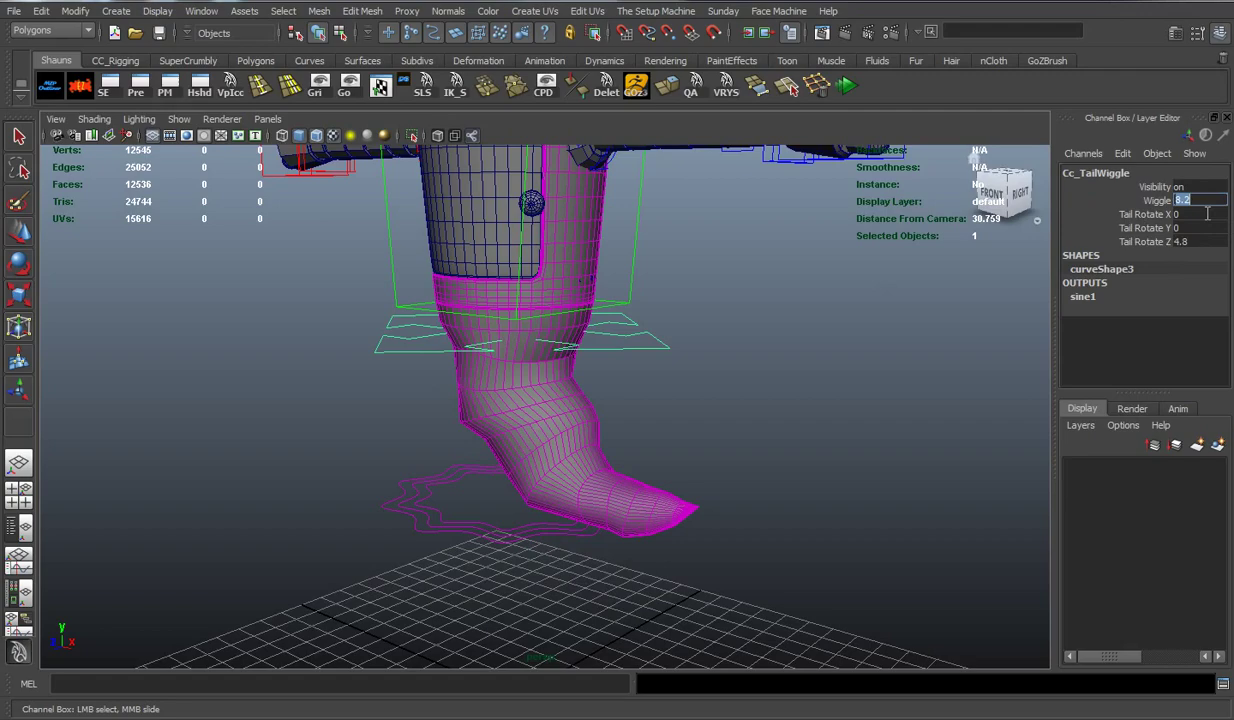
{"action": "left_click_drag", "start_coordinate": [1170, 203], "coordinate": [1200, 250]}
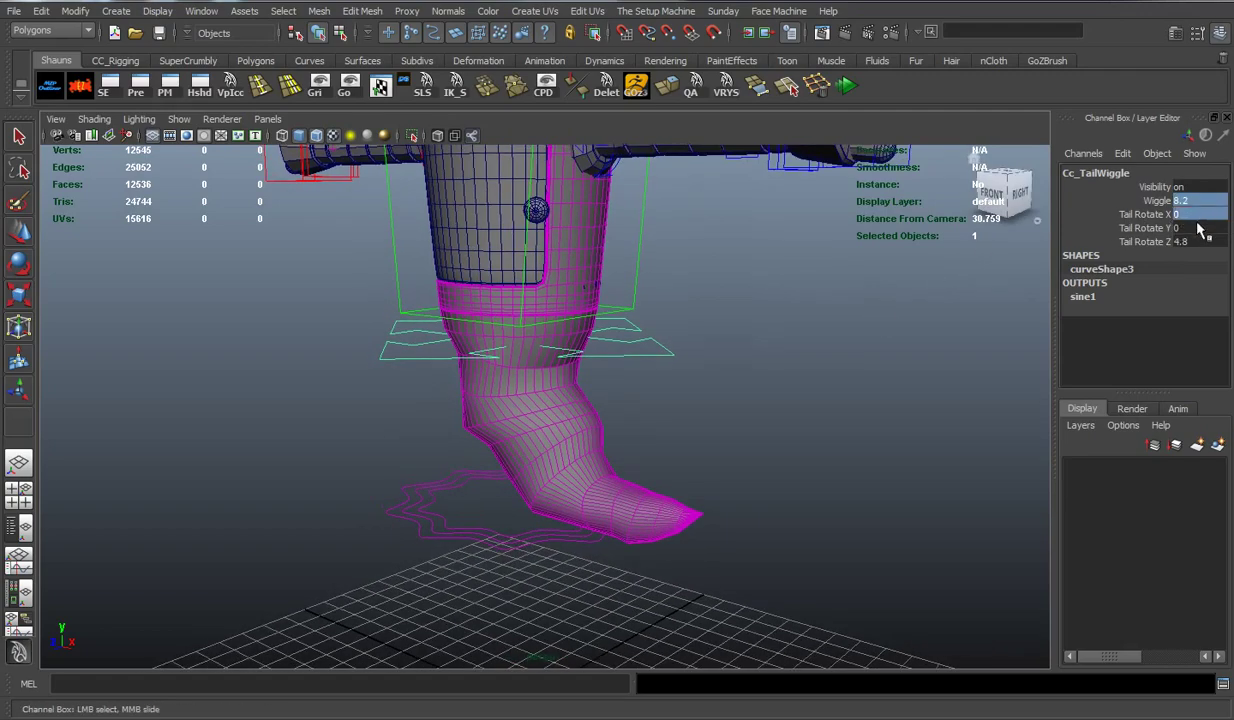
{"action": "mouse_move", "coordinate": [820, 320]}
{"action": "middle_mouse_down"}
{"action": "mouse_move", "coordinate": [854, 320]}
{"action": "mouse_move", "coordinate": [801, 386]}
{"action": "middle_mouse_up"}
{"action": "left_click", "coordinate": [694, 347]}
Select CC_BodyMain and set Door Movements to 5 to reveal the beer bottles
{"action": "scroll", "coordinate": [788, 383], "scroll_direction": "up", "scroll_amount": 2}
{"action": "scroll", "coordinate": [711, 257], "scroll_direction": "up", "scroll_amount": 2}
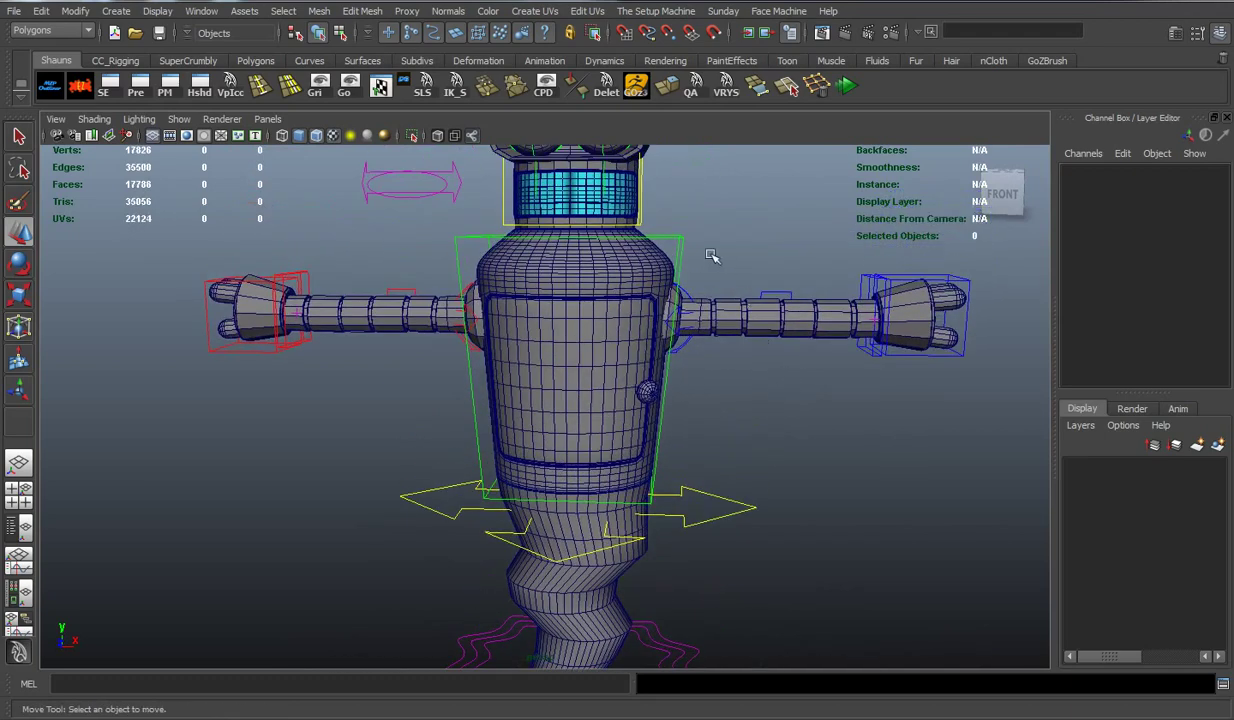
{"action": "left_click", "coordinate": [690, 248]}
{"action": "left_click_drag", "start_coordinate": [690, 248], "coordinate": [738, 308], "text": "alt"}
{"action": "scroll", "coordinate": [1088, 308], "scroll_direction": "down", "scroll_amount": 1}
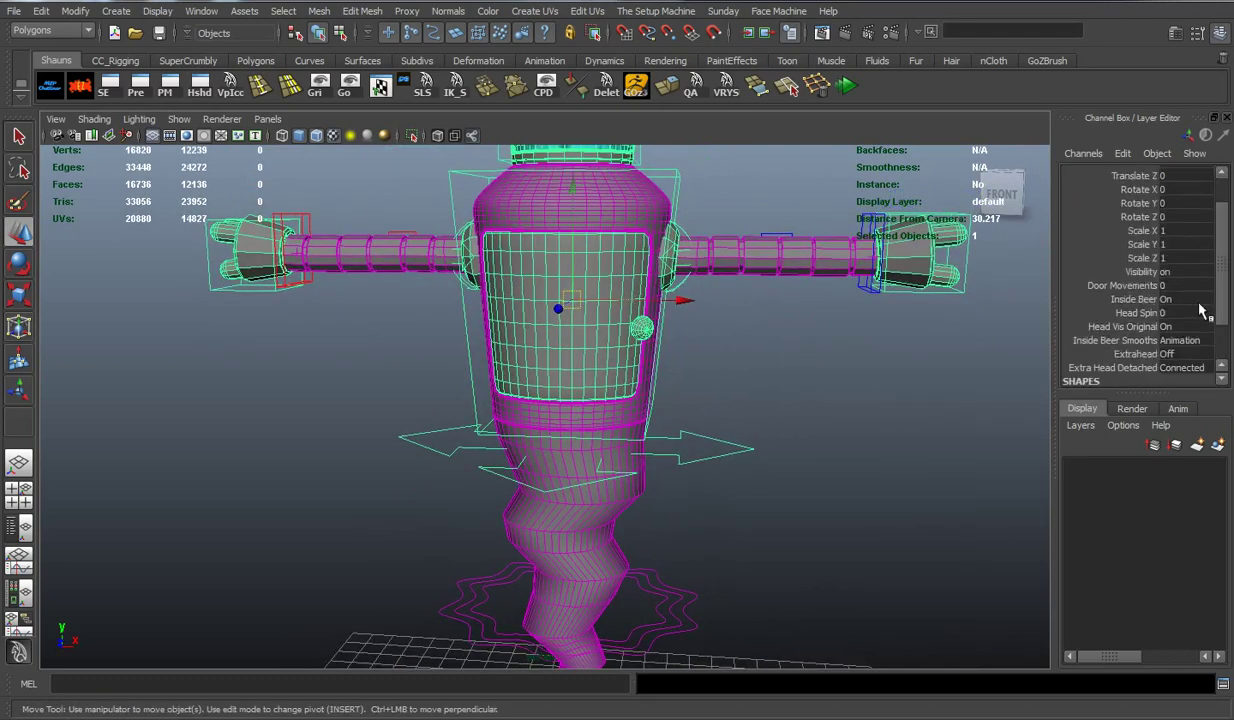
{"action": "scroll", "coordinate": [1195, 313], "scroll_direction": "down", "scroll_amount": 1}
{"action": "left_click", "coordinate": [1122, 246]}
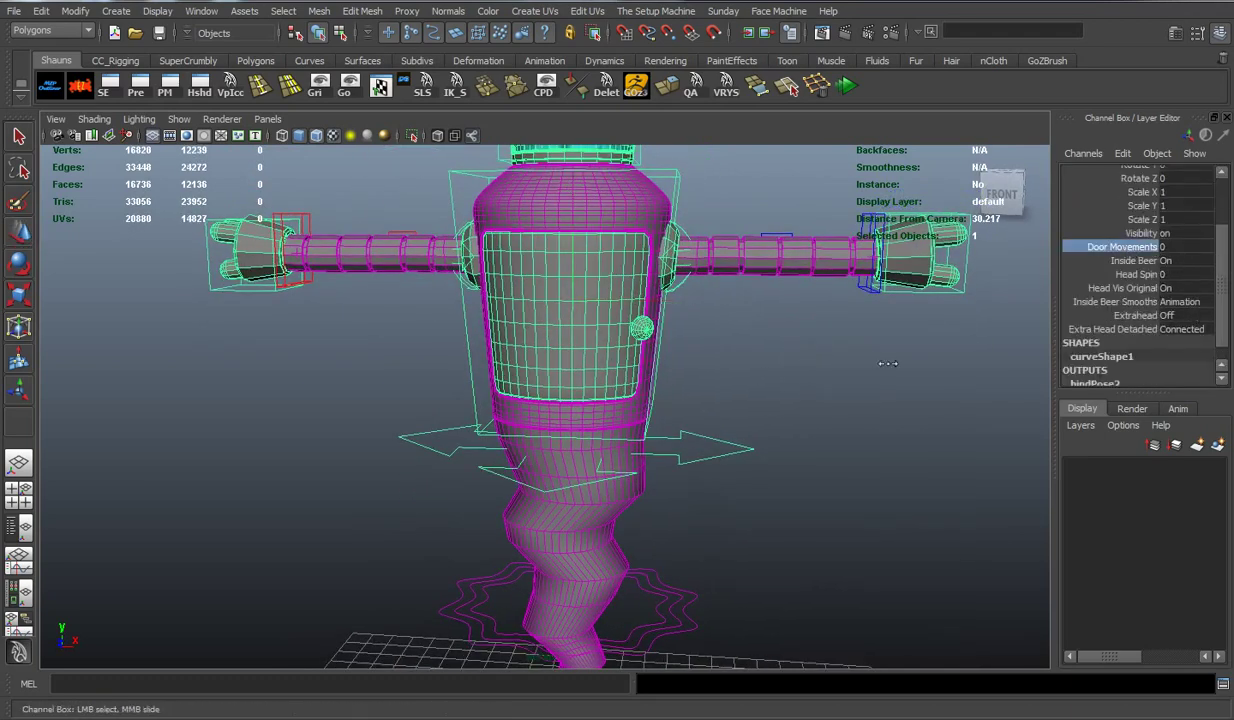
{"action": "middle_click_drag", "start_coordinate": [853, 350], "coordinate": [963, 354]}
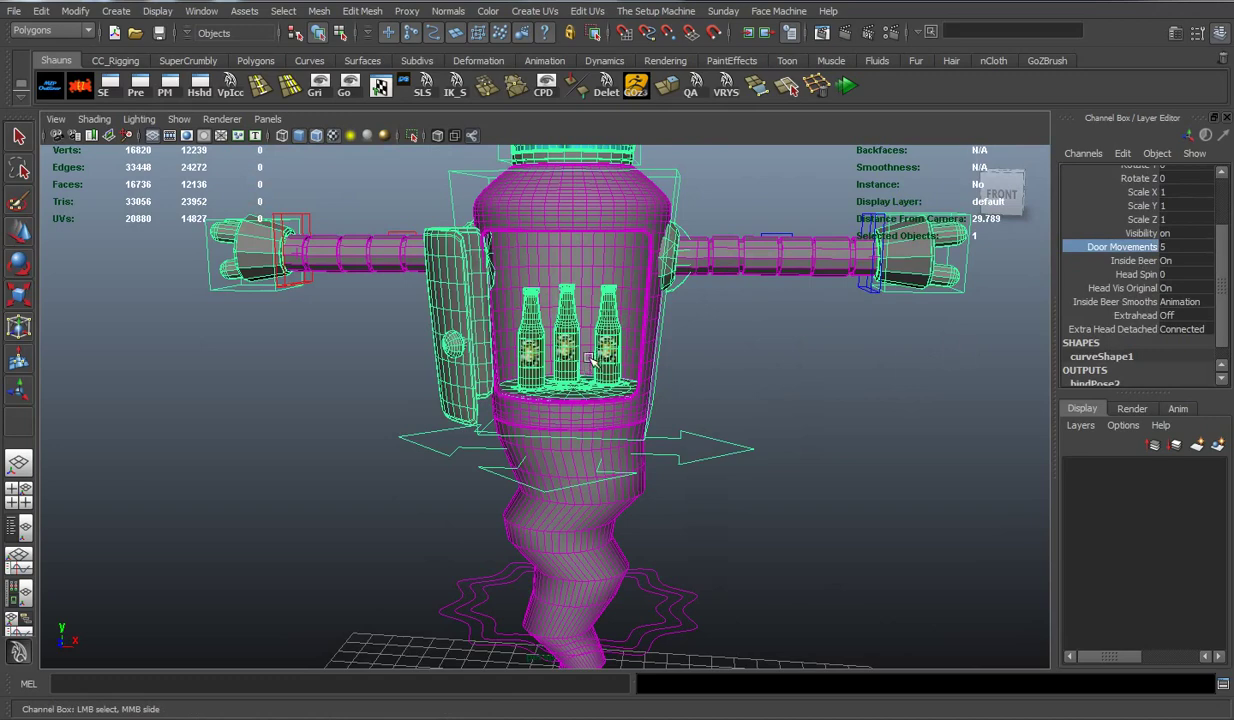
Set Inside Beer to Off and bring Door Movements back to 0
{"action": "left_click", "coordinate": [1166, 260]}
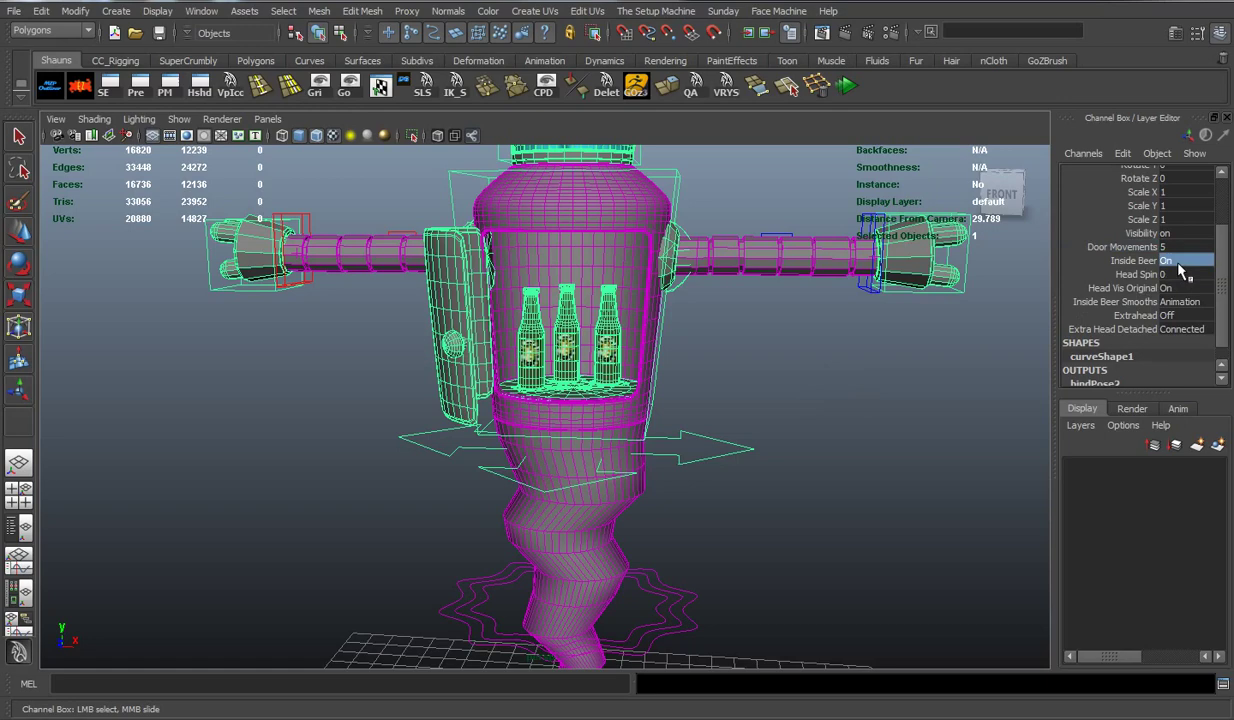
{"action": "left_click", "coordinate": [1140, 275]}
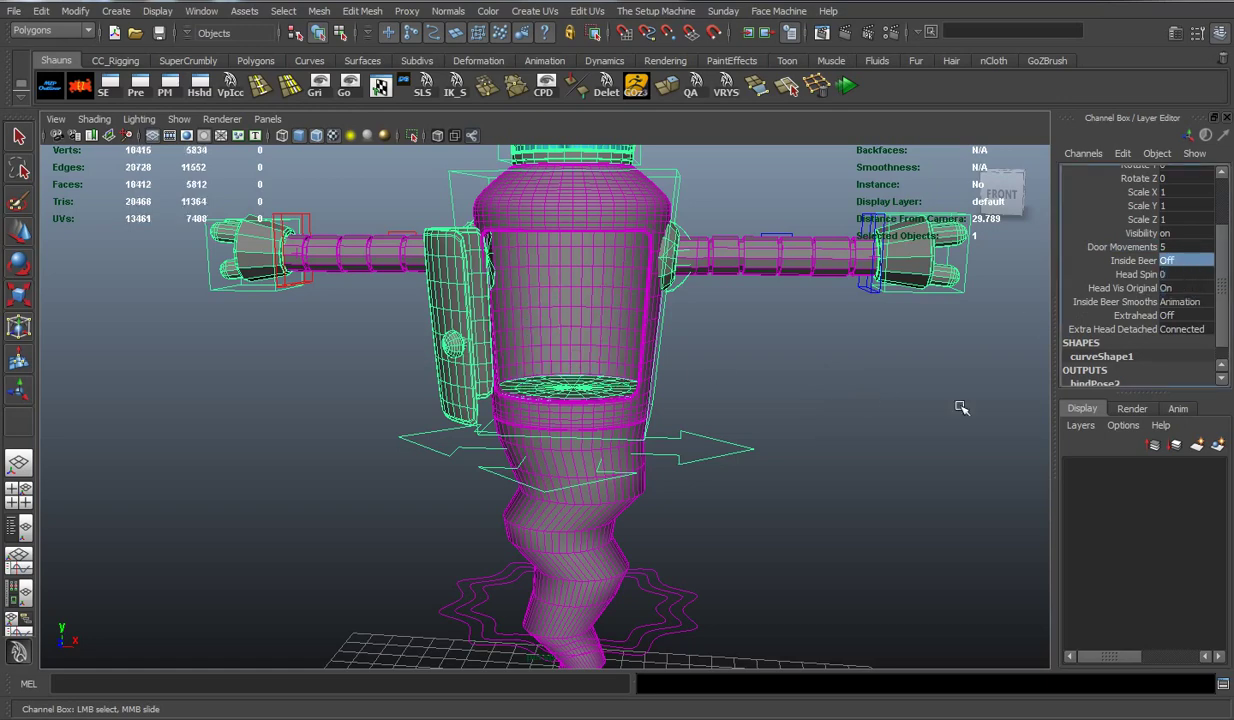
{"action": "left_click", "coordinate": [1110, 247]}
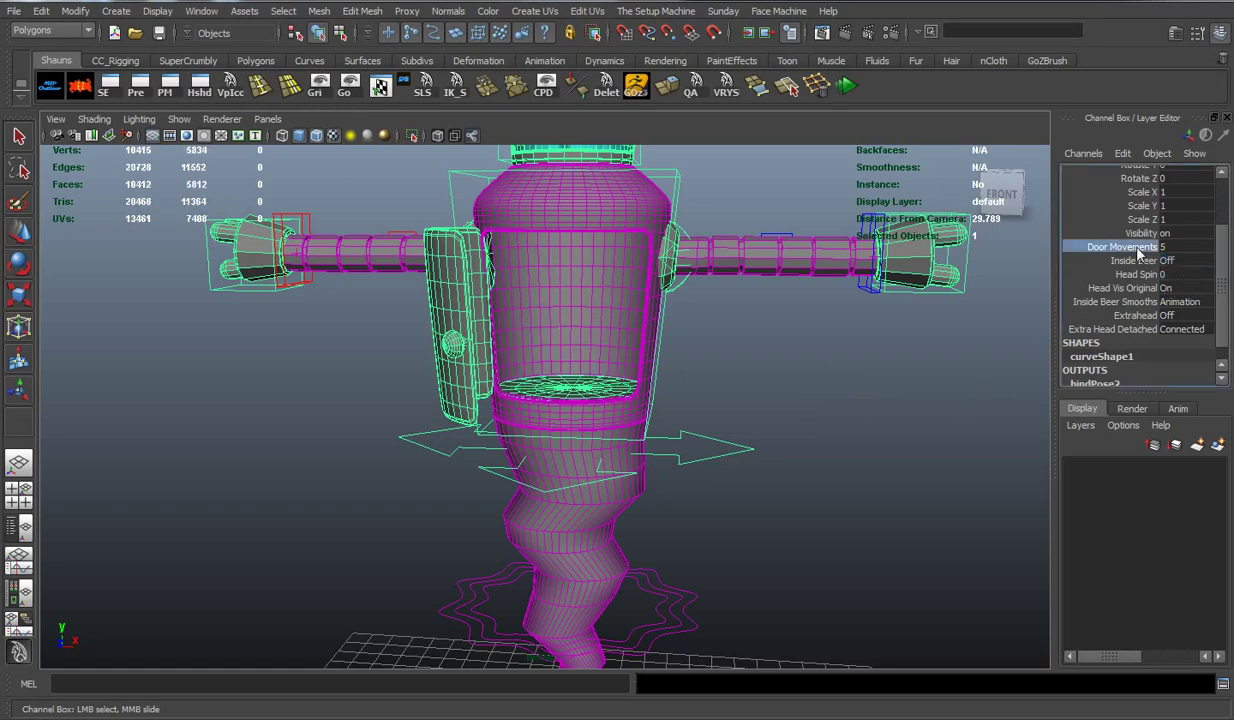
{"action": "middle_click_drag", "start_coordinate": [1100, 247], "coordinate": [1035, 280]}
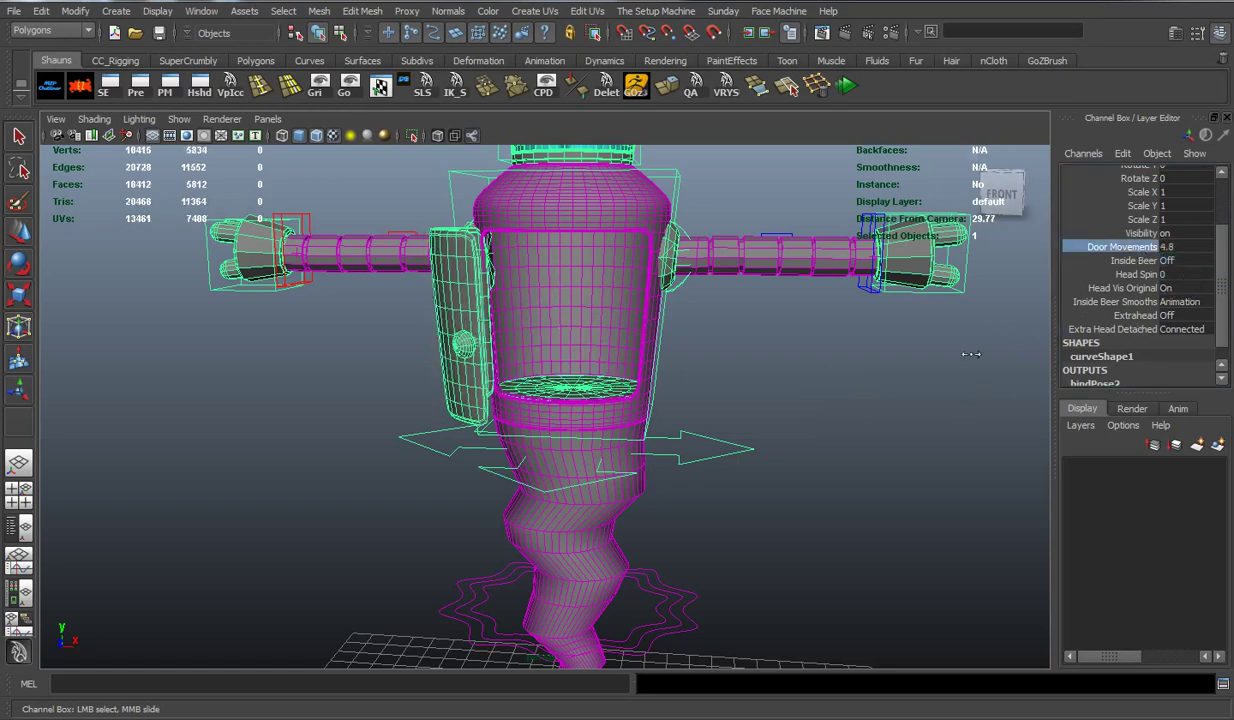
{"action": "left_click", "coordinate": [1137, 274]}
Spin Bender's head to 25 and -25, then set Head Spin back to 0
{"action": "mouse_move", "coordinate": [785, 344]}
{"action": "middle_mouse_down"}
{"action": "mouse_move", "coordinate": [1150, 338]}
{"action": "mouse_move", "coordinate": [375, 368]}
{"action": "middle_mouse_up"}
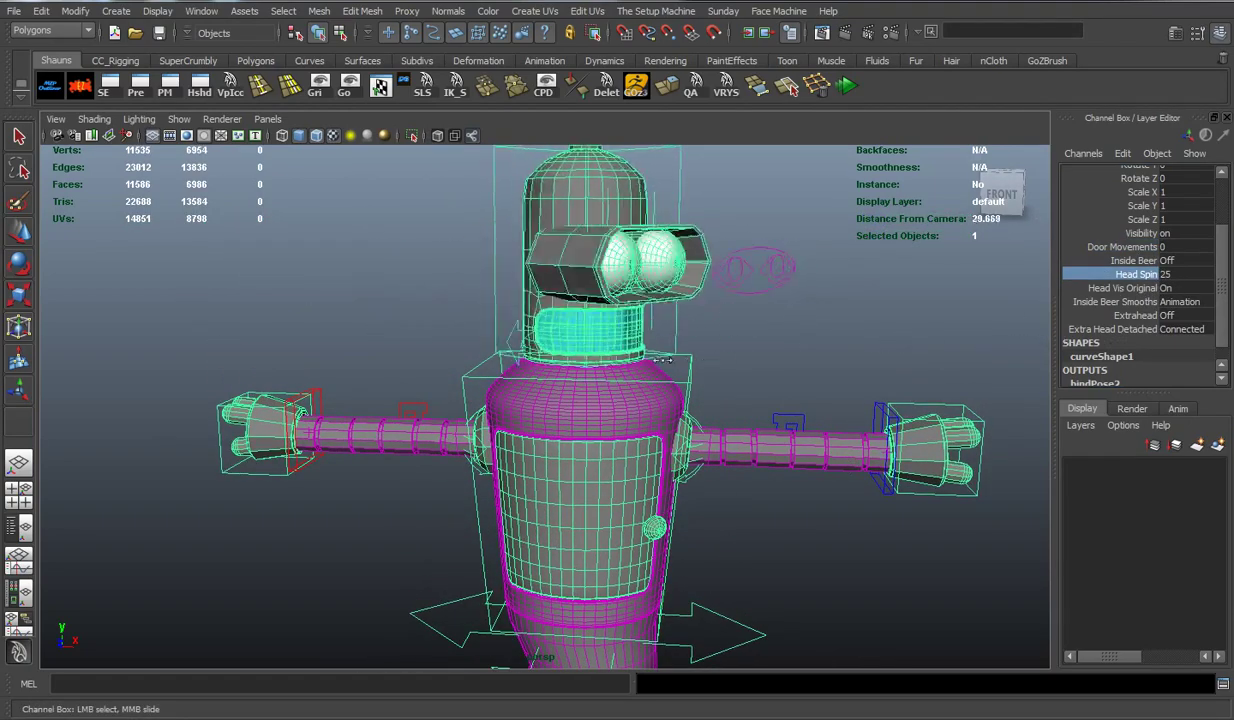
{"action": "double_click", "coordinate": [1180, 276]}
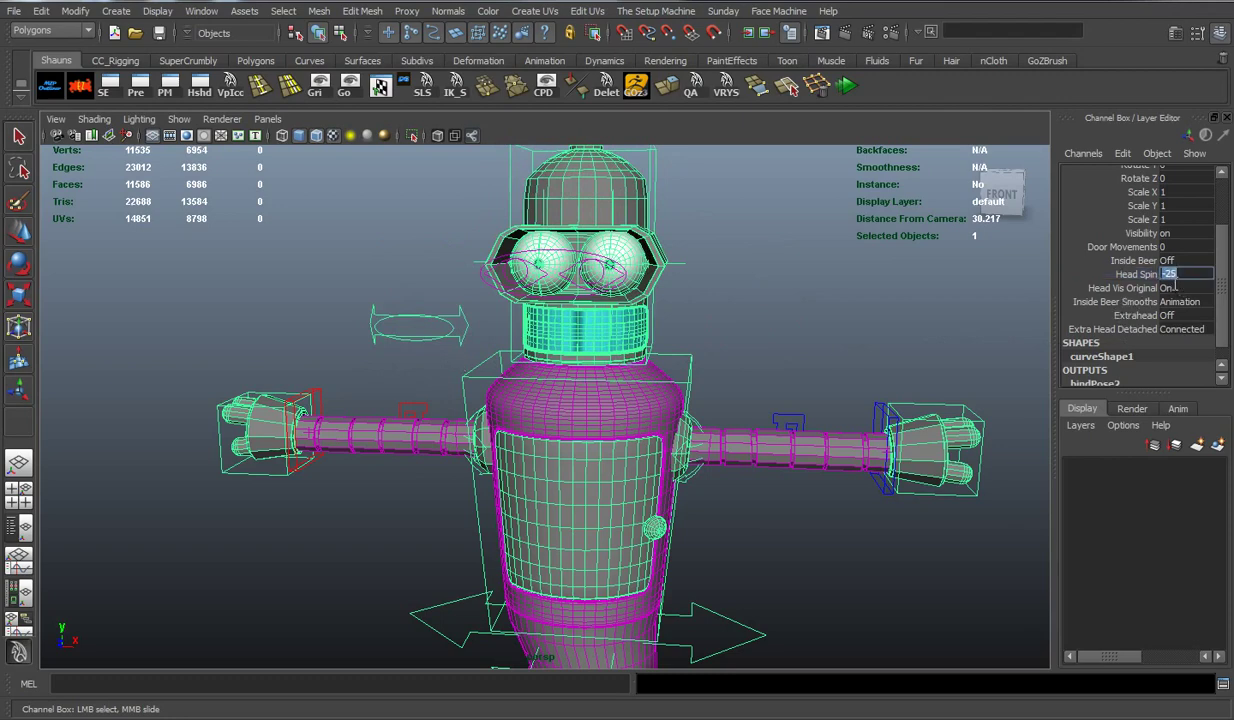
{"action": "type", "text": "0"}
{"action": "key", "text": "Return"}
Set Head Vis Original to Off and undo an accidental deselect of the body control
{"action": "left_click", "coordinate": [1166, 288]}
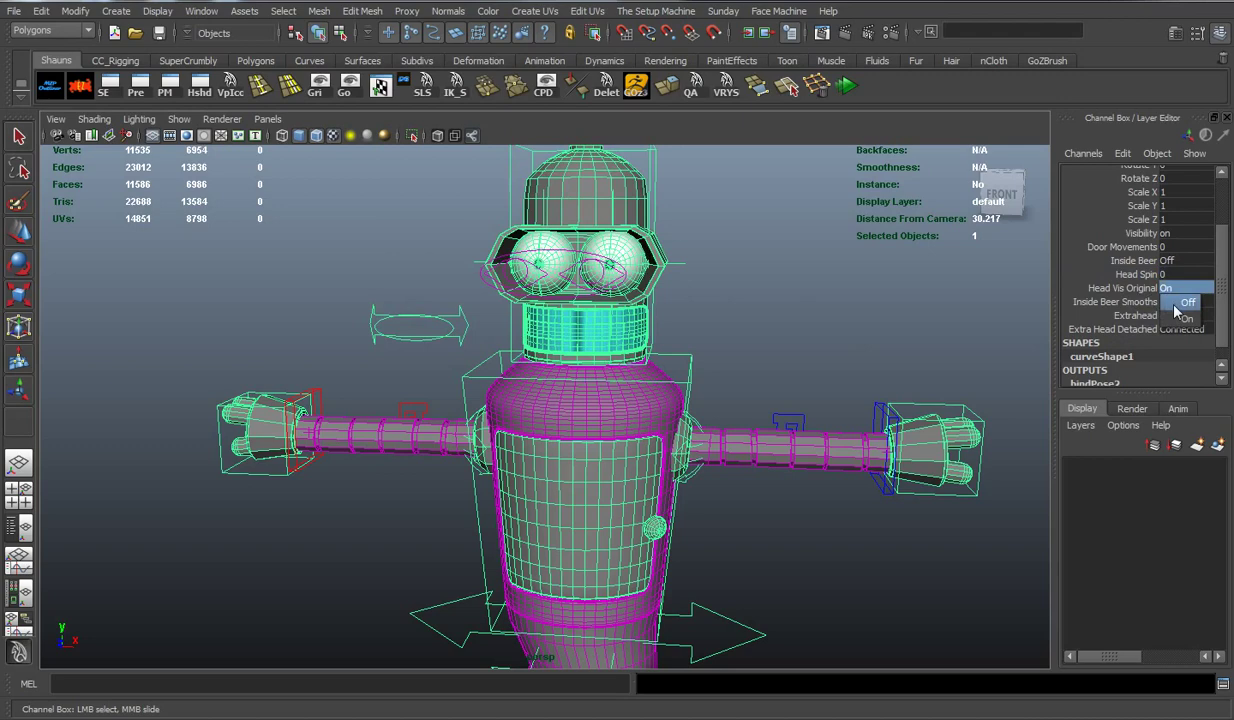
{"action": "left_click", "coordinate": [879, 317]}
{"action": "key", "text": "ctrl+z"}
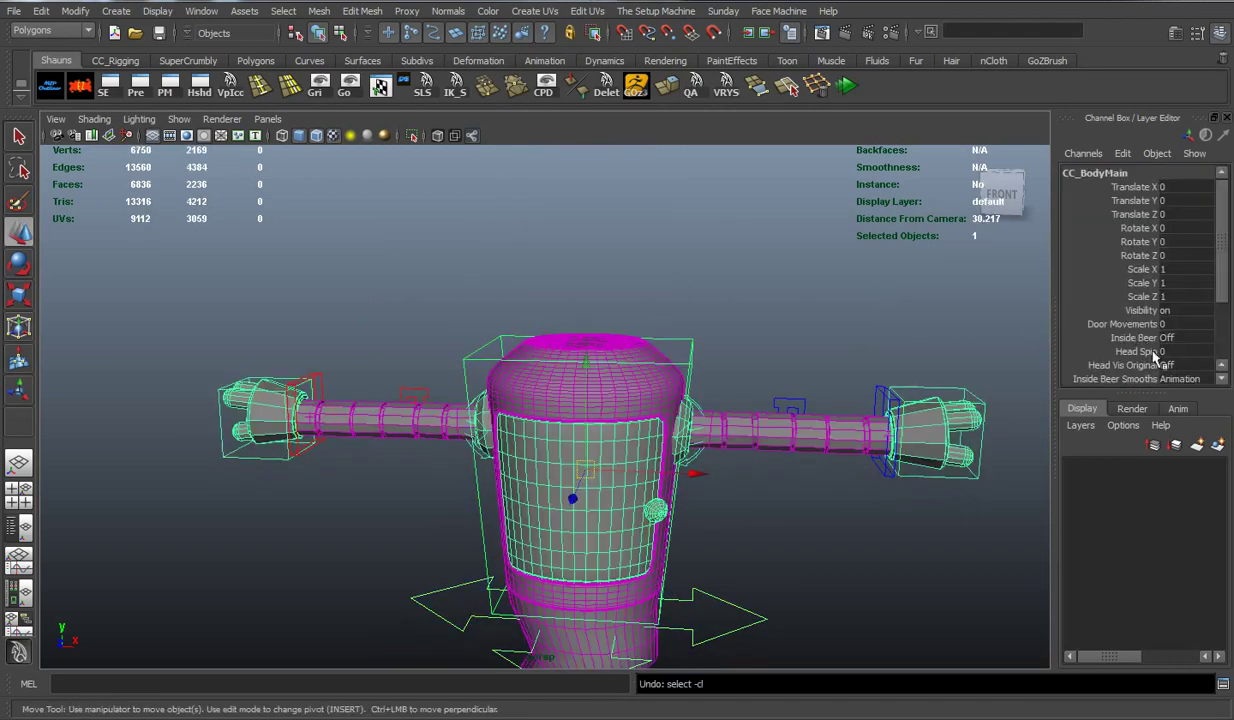
{"action": "scroll", "coordinate": [1140, 340], "scroll_direction": "down", "scroll_amount": 3}
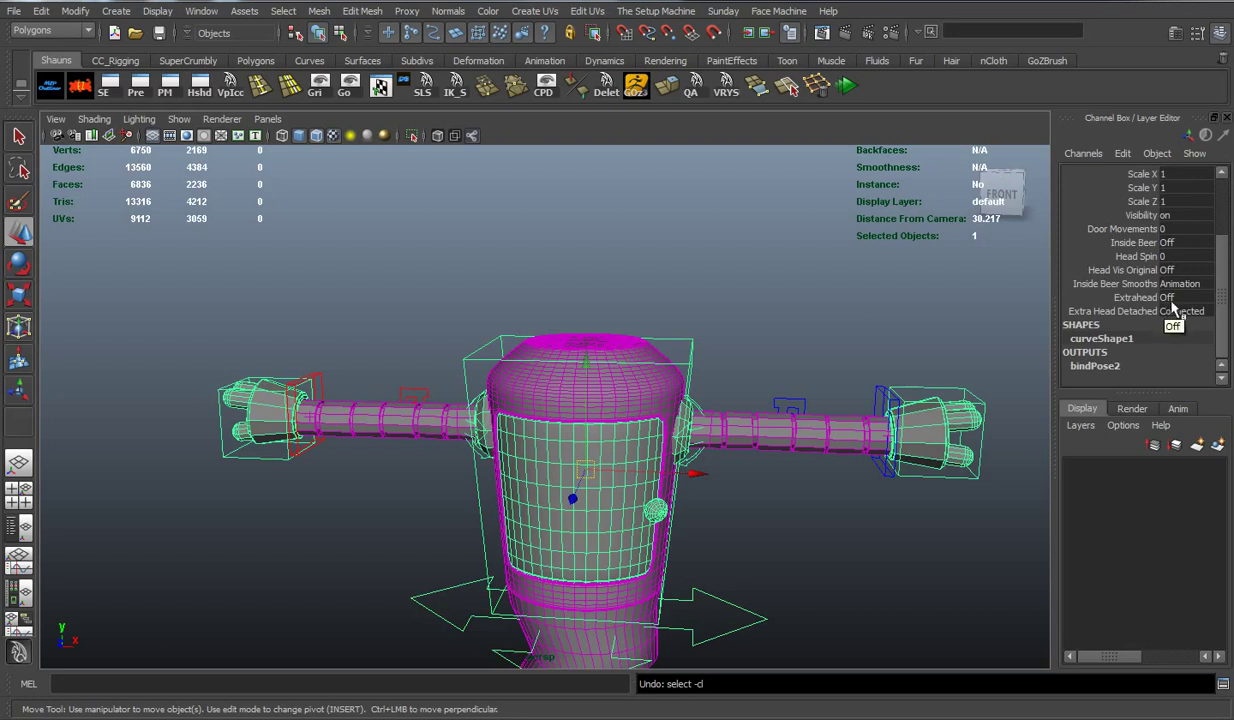
{"action": "left_click", "coordinate": [1166, 297]}
Turn Extrahead on and set Extra Head Detached to Free
{"action": "left_click", "coordinate": [1182, 328]}
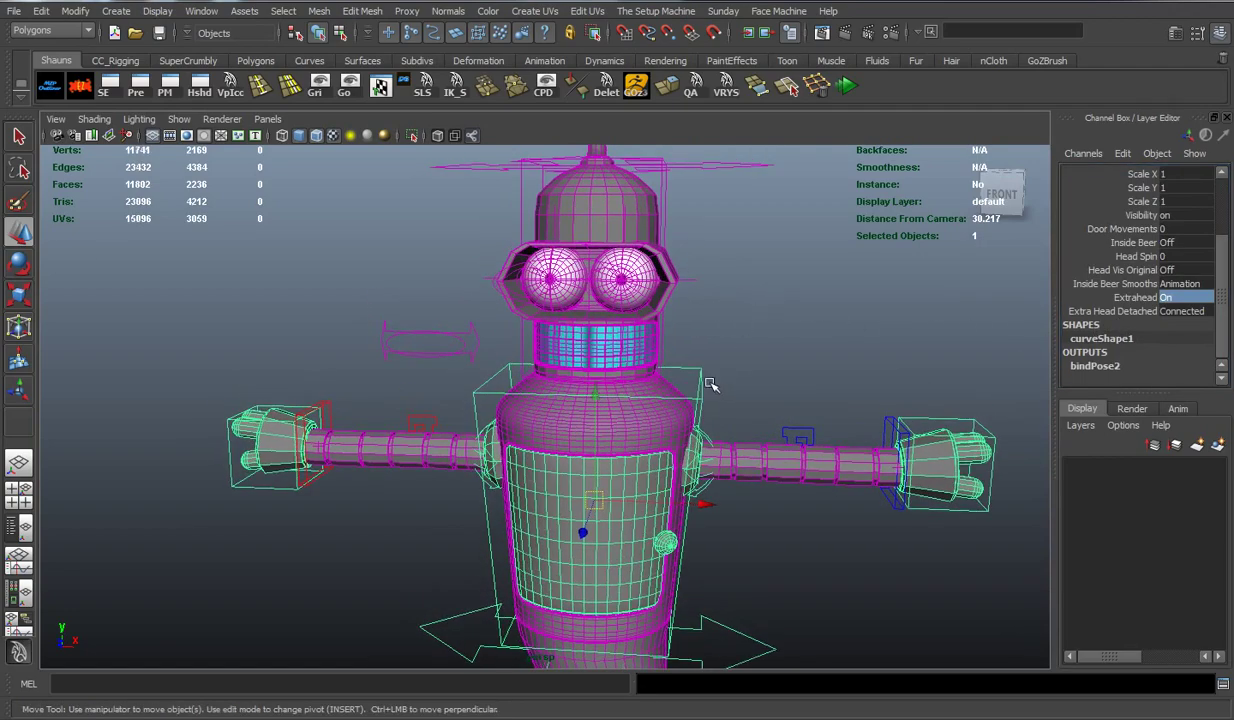
{"action": "left_click_drag", "start_coordinate": [600, 496], "coordinate": [612, 497], "text": "alt"}
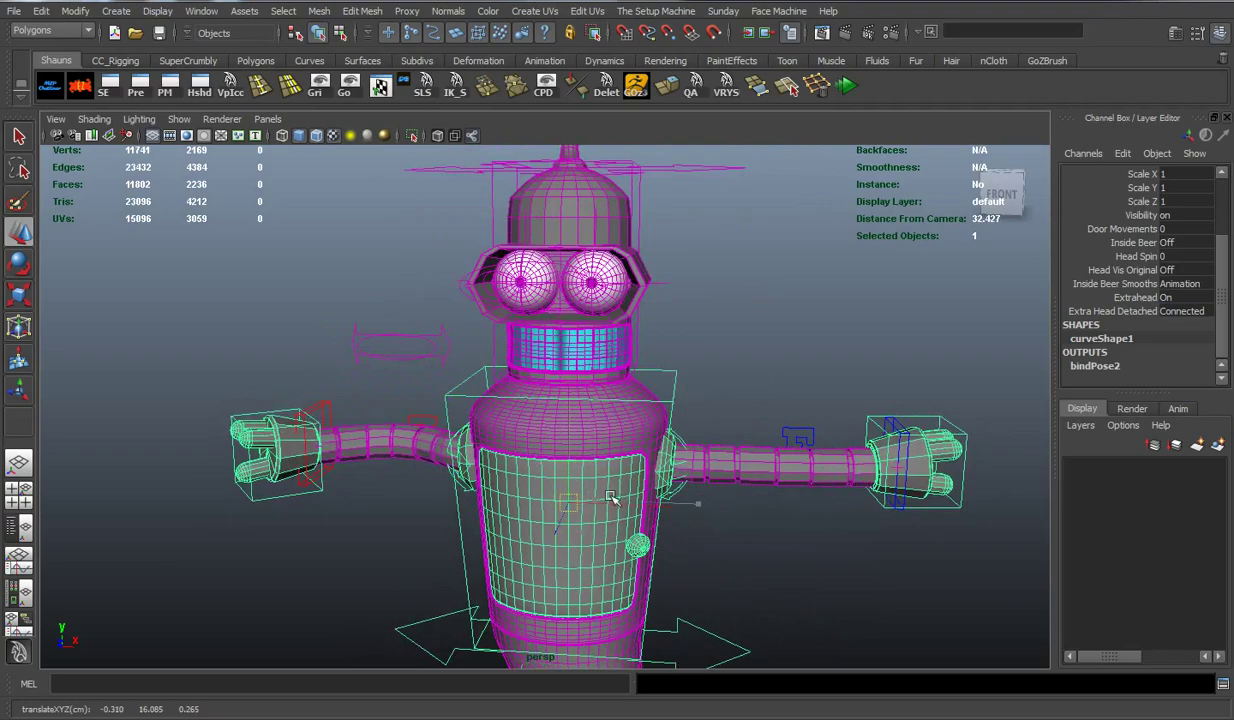
{"action": "key", "text": "ctrl+z"}
{"action": "left_click", "coordinate": [1182, 311]}
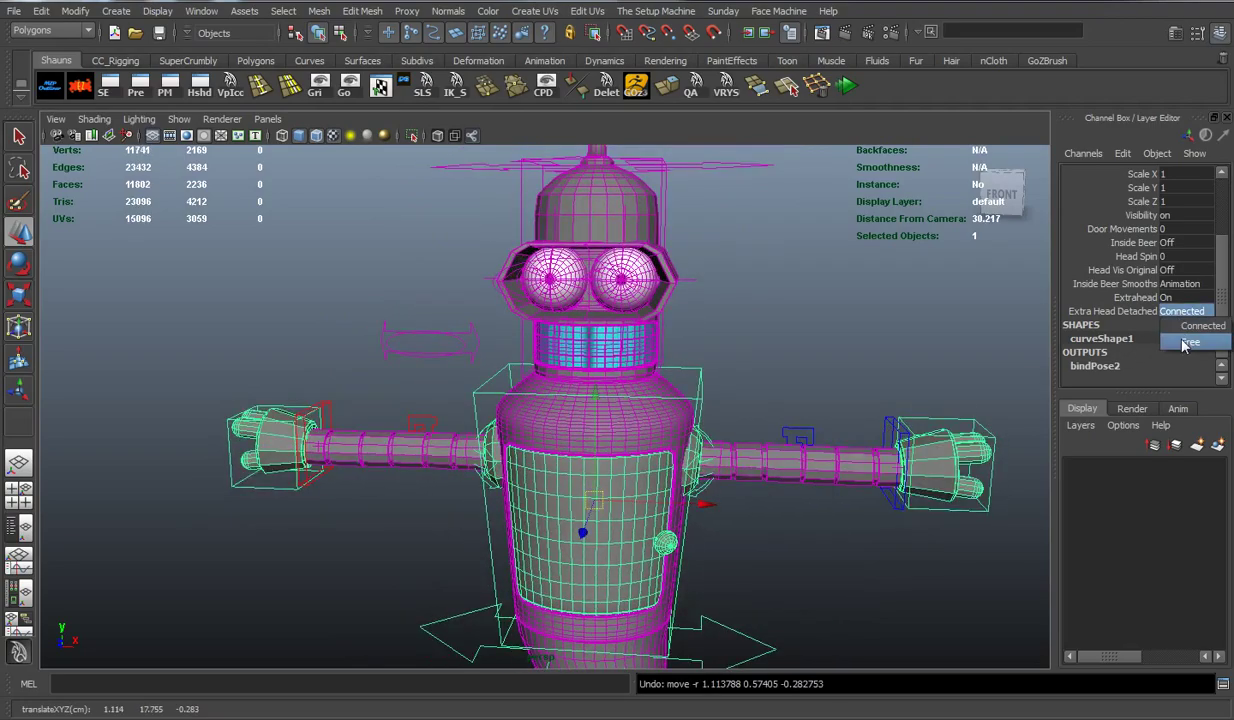
{"action": "left_click", "coordinate": [1188, 342]}
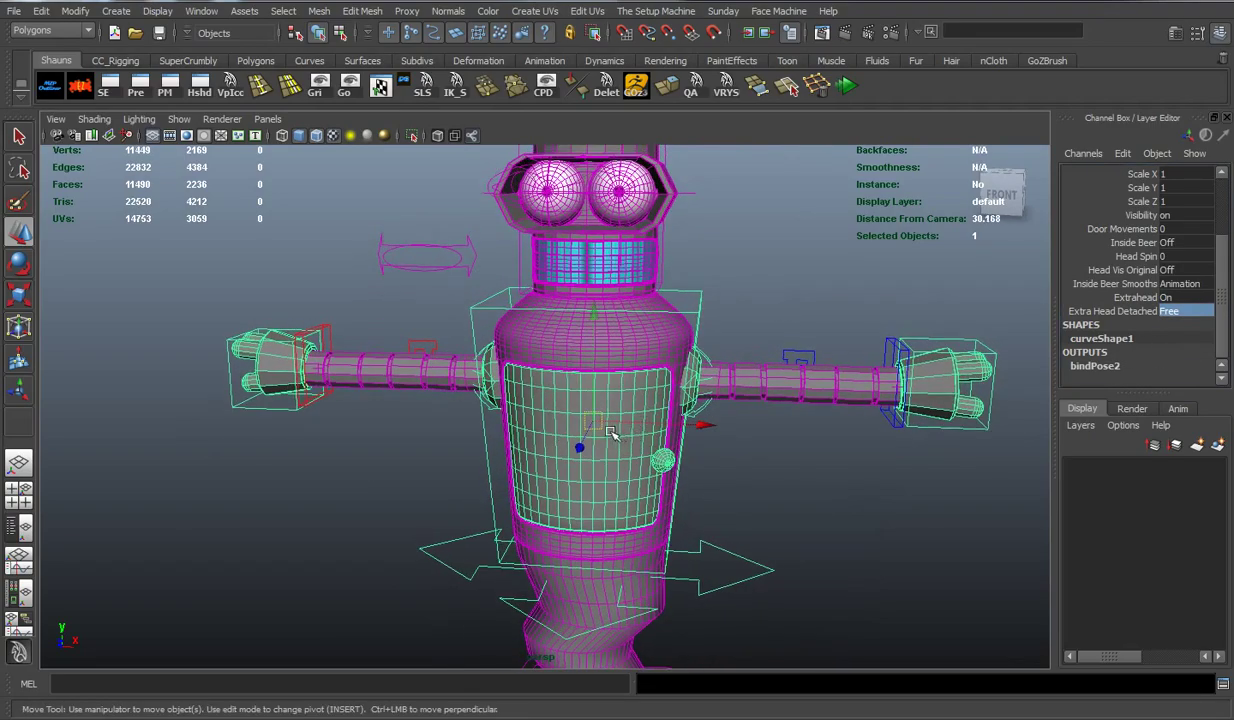
Move the body away from the head, then move the head control and reset its translation to 0
{"action": "left_click_drag", "start_coordinate": [612, 432], "coordinate": [640, 398]}
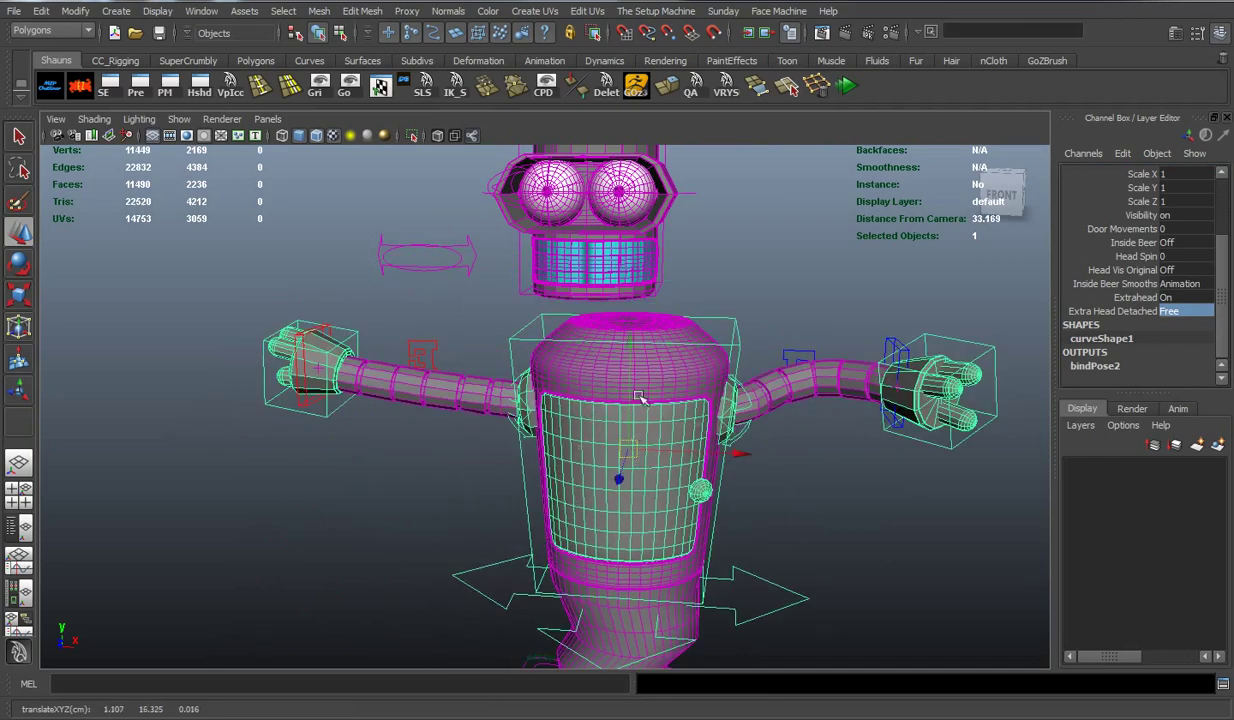
{"action": "left_click", "coordinate": [456, 262]}
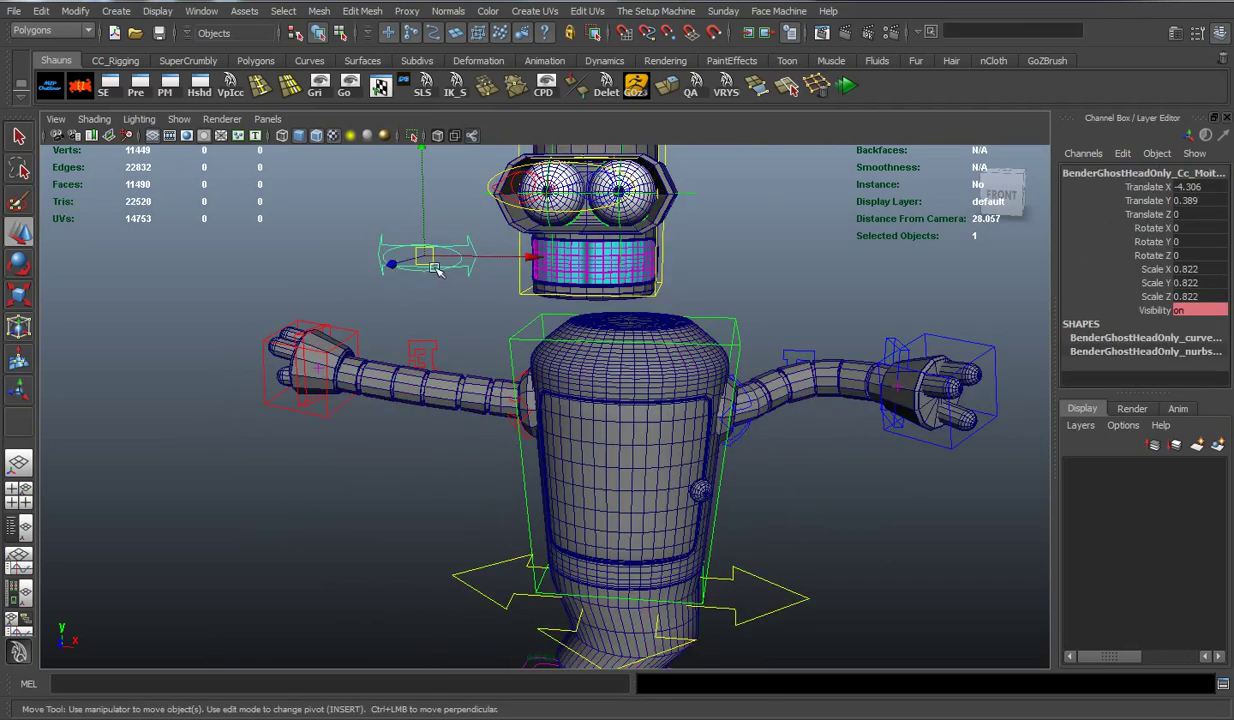
{"action": "mouse_move", "coordinate": [430, 262]}
{"action": "left_mouse_down"}
{"action": "mouse_move", "coordinate": [612, 278]}
{"action": "mouse_move", "coordinate": [573, 283]}
{"action": "left_mouse_up"}
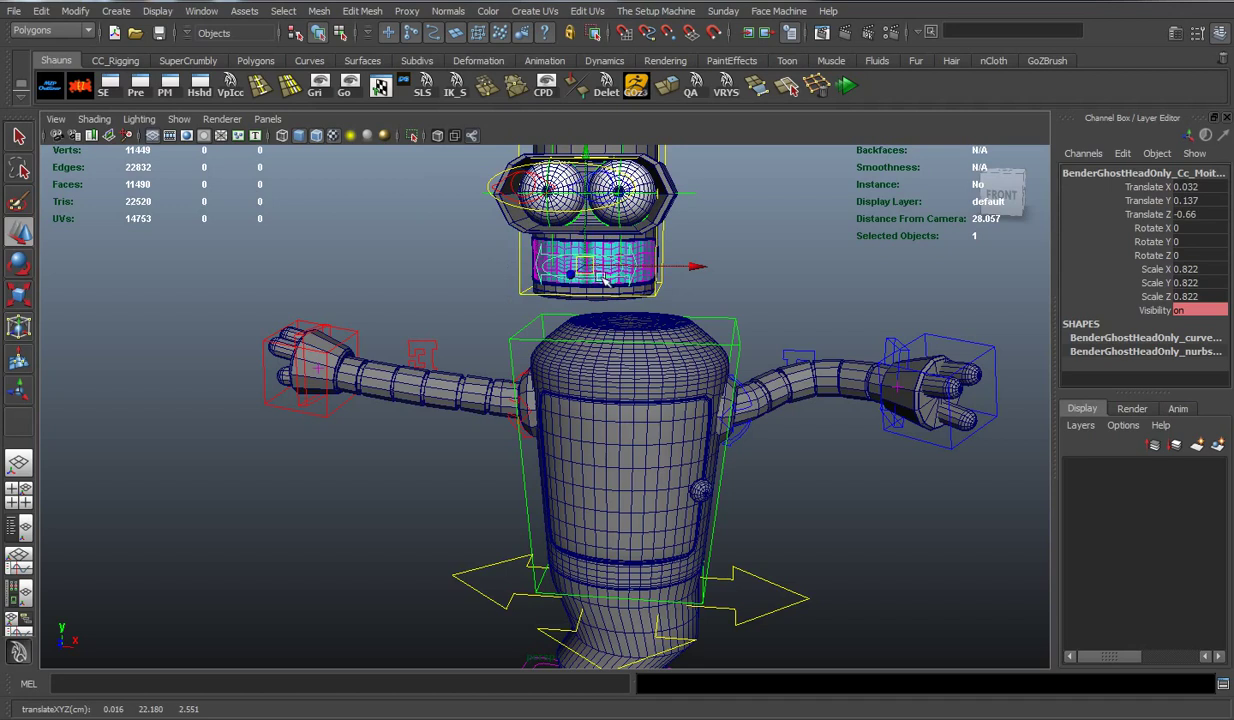
{"action": "left_click_drag", "start_coordinate": [1165, 187], "coordinate": [1202, 217]}
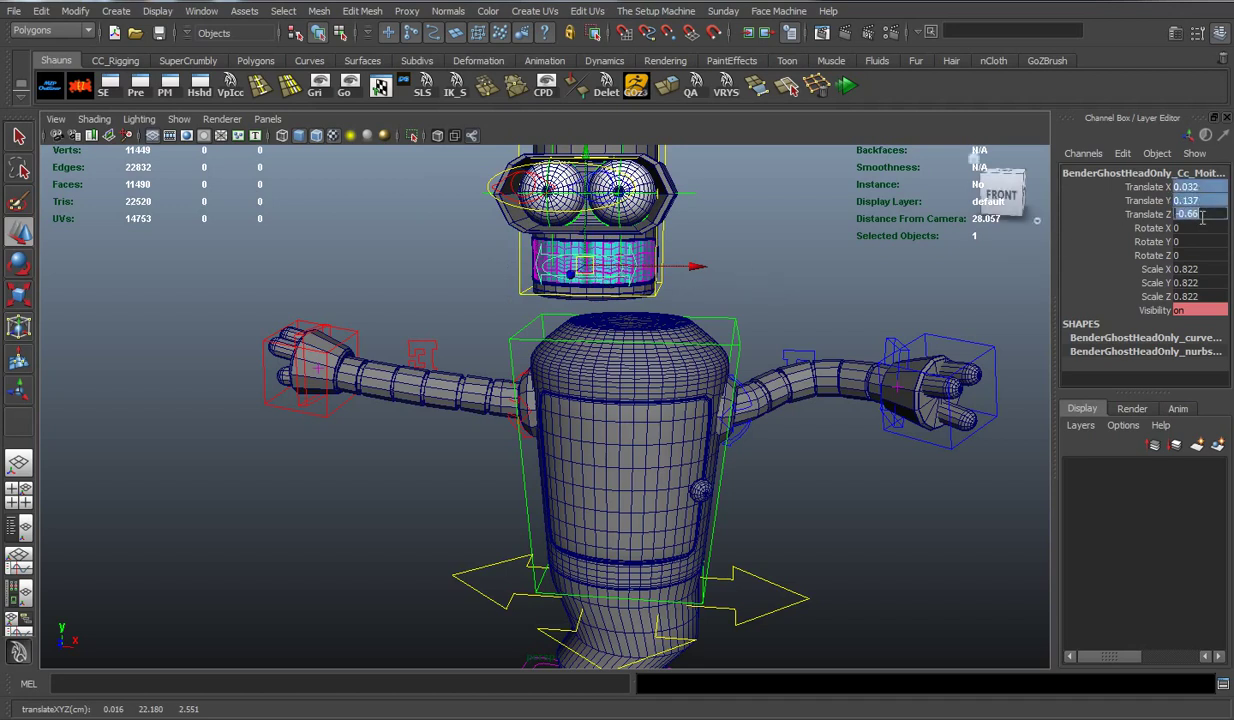
{"action": "type", "text": "0"}
{"action": "key", "text": "Return"}
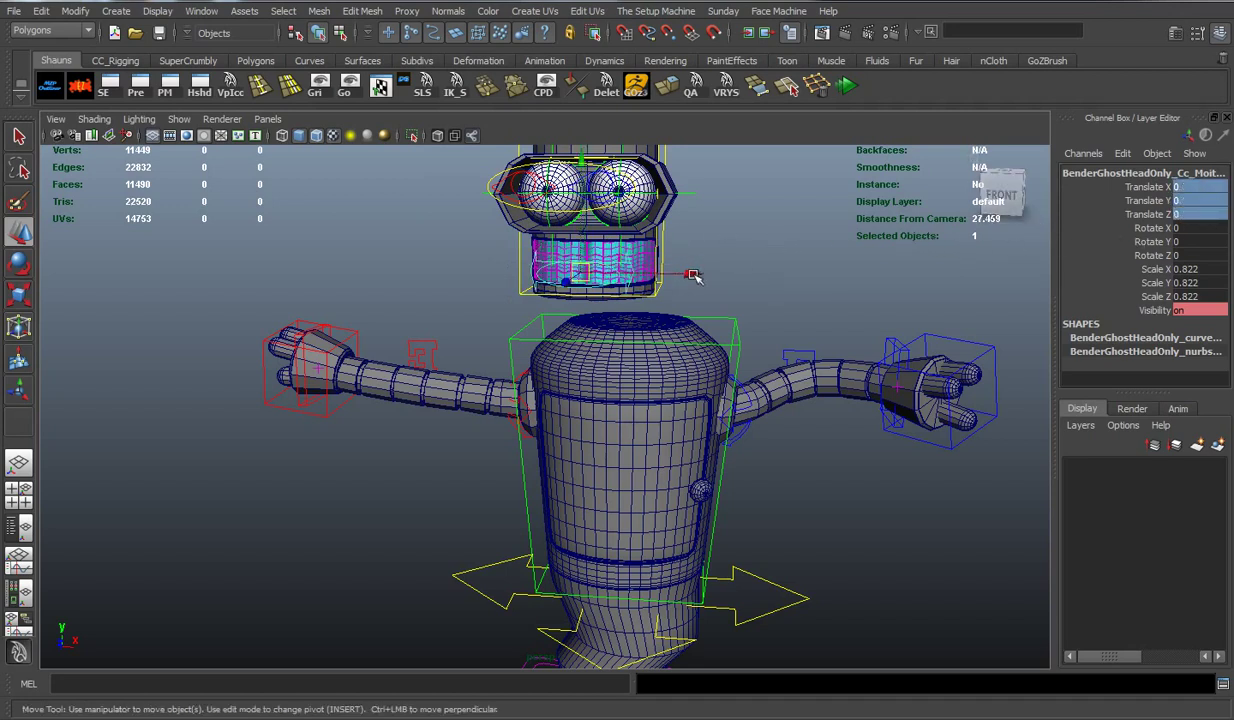
{"action": "middle_click_drag", "start_coordinate": [557, 276], "coordinate": [552, 303]}
Select CC_BodyMain and reset Translate X, Y and Z to 0
{"action": "left_click", "coordinate": [740, 342]}
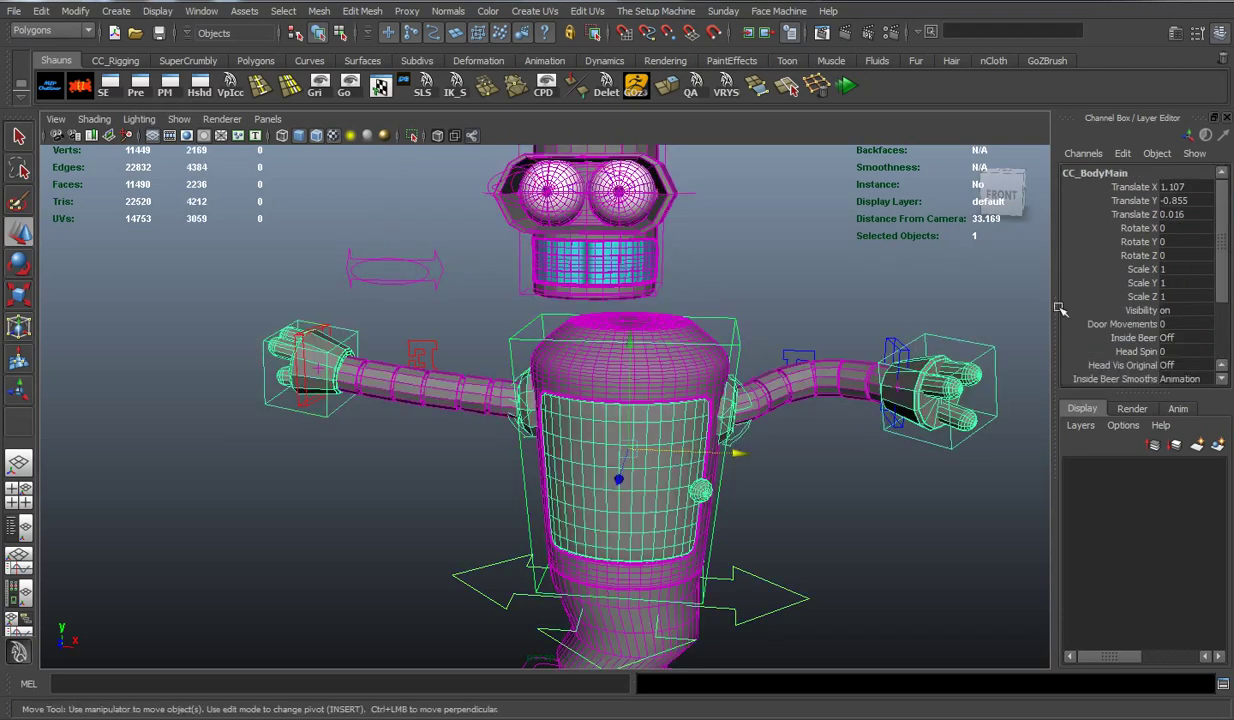
{"action": "left_click_drag", "start_coordinate": [1135, 187], "coordinate": [1135, 214]}
{"action": "type", "text": "0"}
{"action": "key", "text": "Return"}
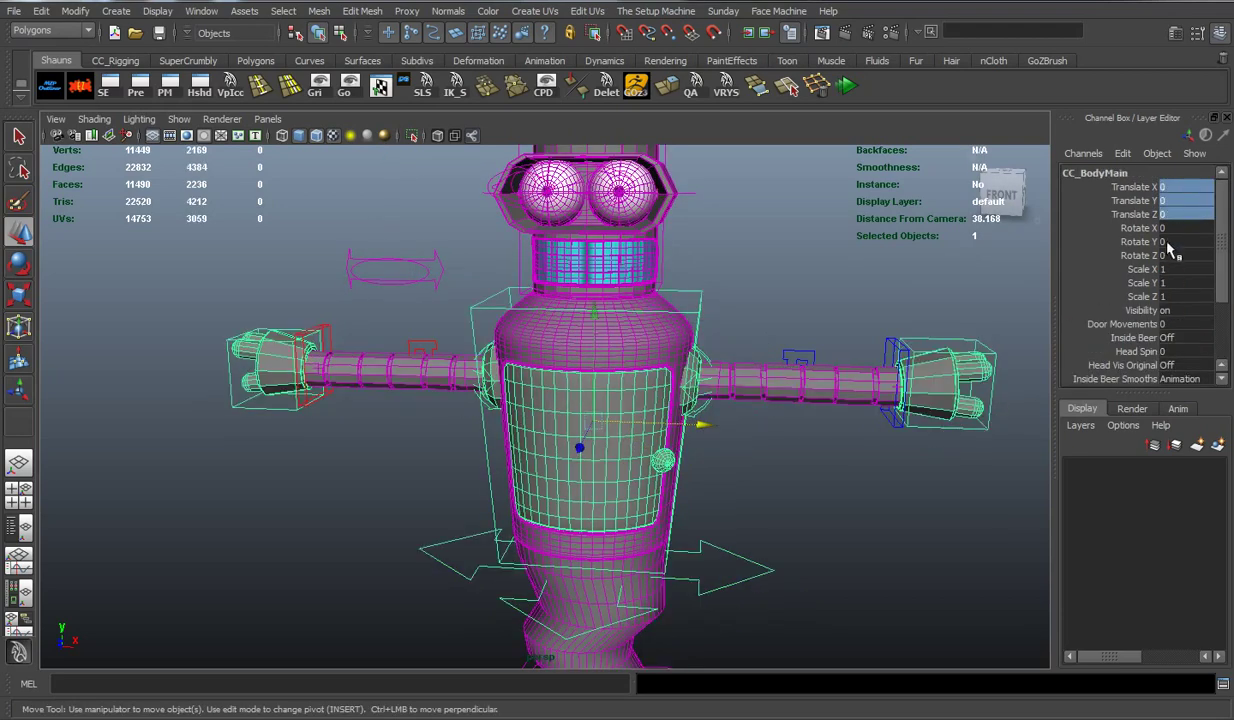
Set Extra Head Detached to Connected and Extrahead to Off
{"action": "scroll", "coordinate": [1190, 320], "scroll_direction": "down", "scroll_amount": 2}
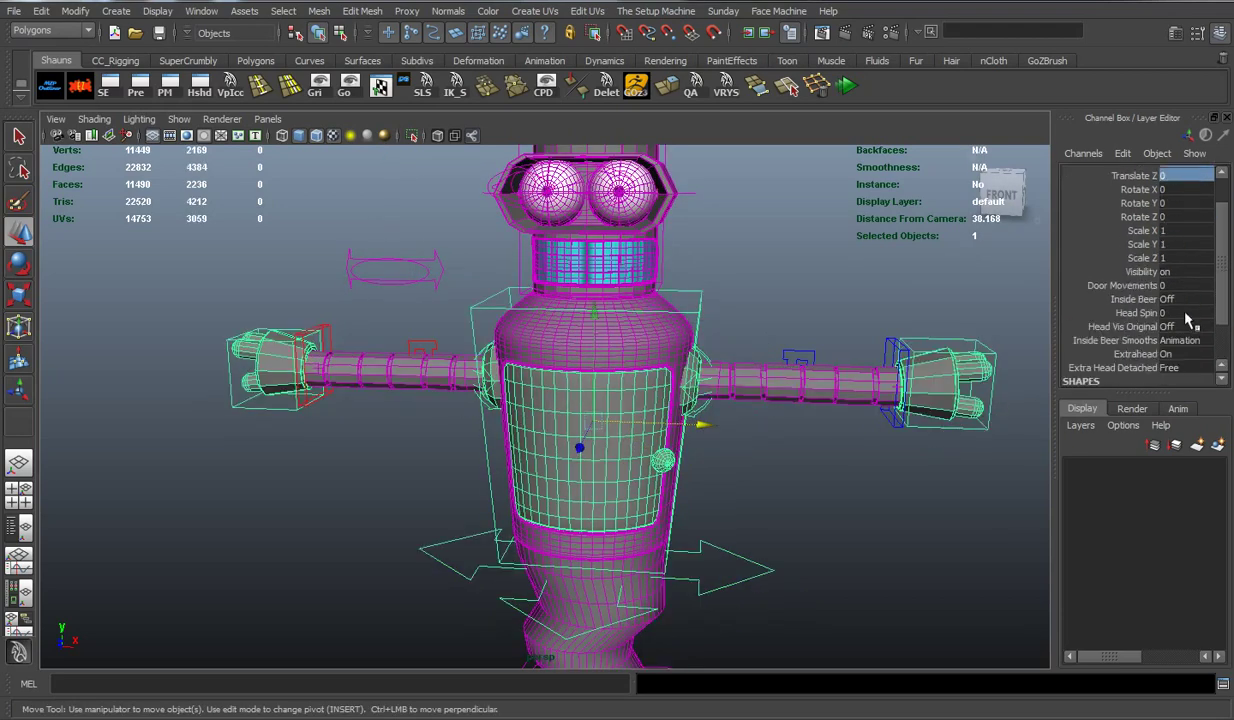
{"action": "left_click", "coordinate": [1190, 368]}
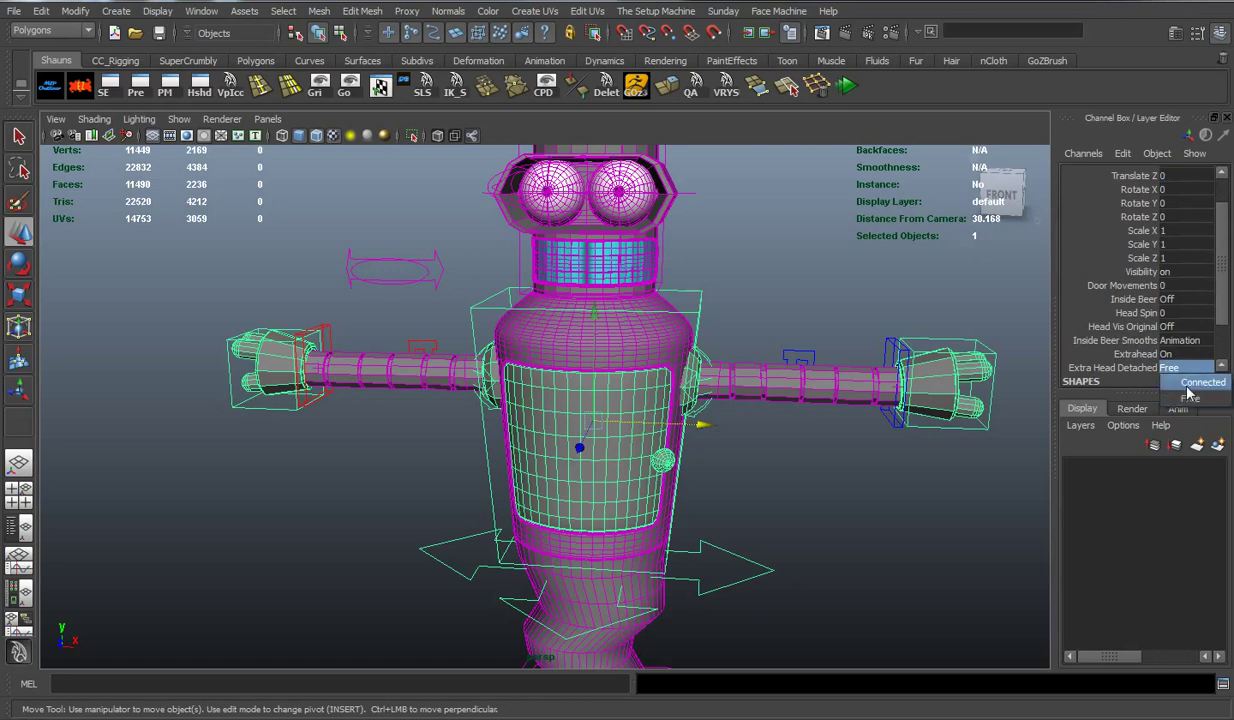
{"action": "left_click", "coordinate": [1180, 390]}
{"action": "left_click", "coordinate": [1183, 366]}
{"action": "left_click", "coordinate": [1185, 372]}
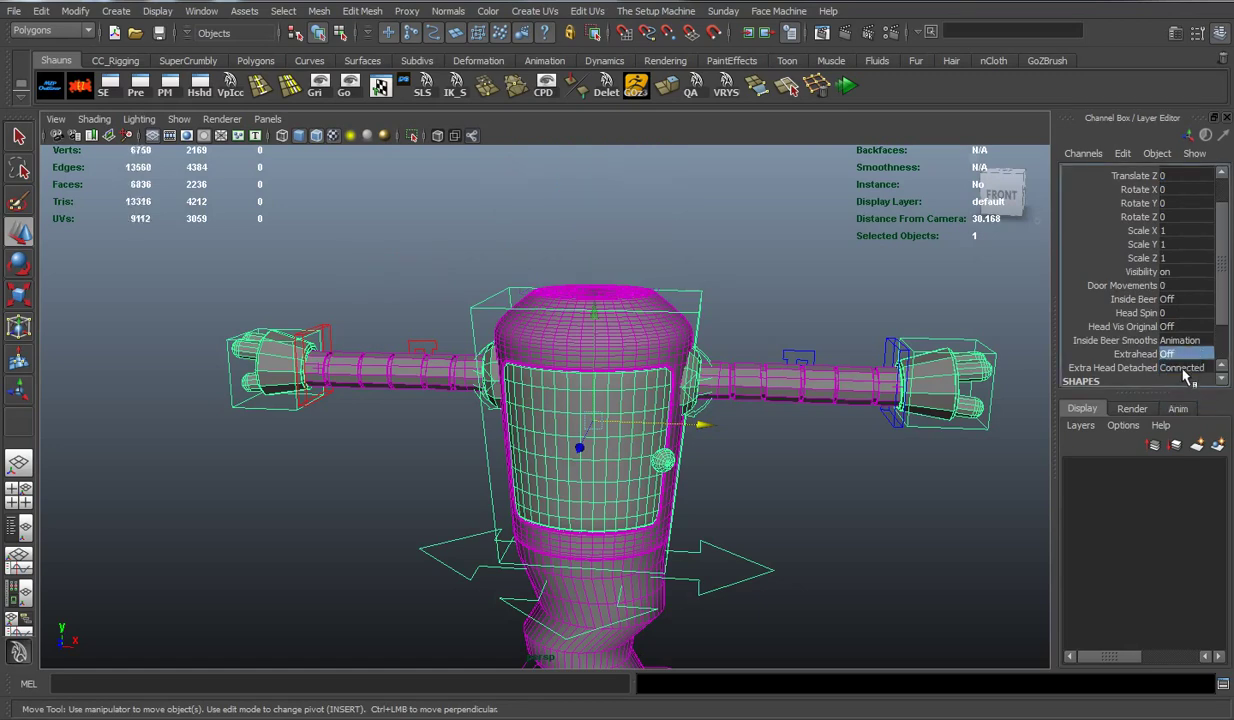
{"action": "mouse_move", "coordinate": [847, 281]}
{"action": "left_mouse_down", "text": "alt"}
{"action": "mouse_move", "coordinate": [870, 295]}
{"action": "mouse_move", "coordinate": [782, 309]}
{"action": "left_mouse_up", "text": "alt"}
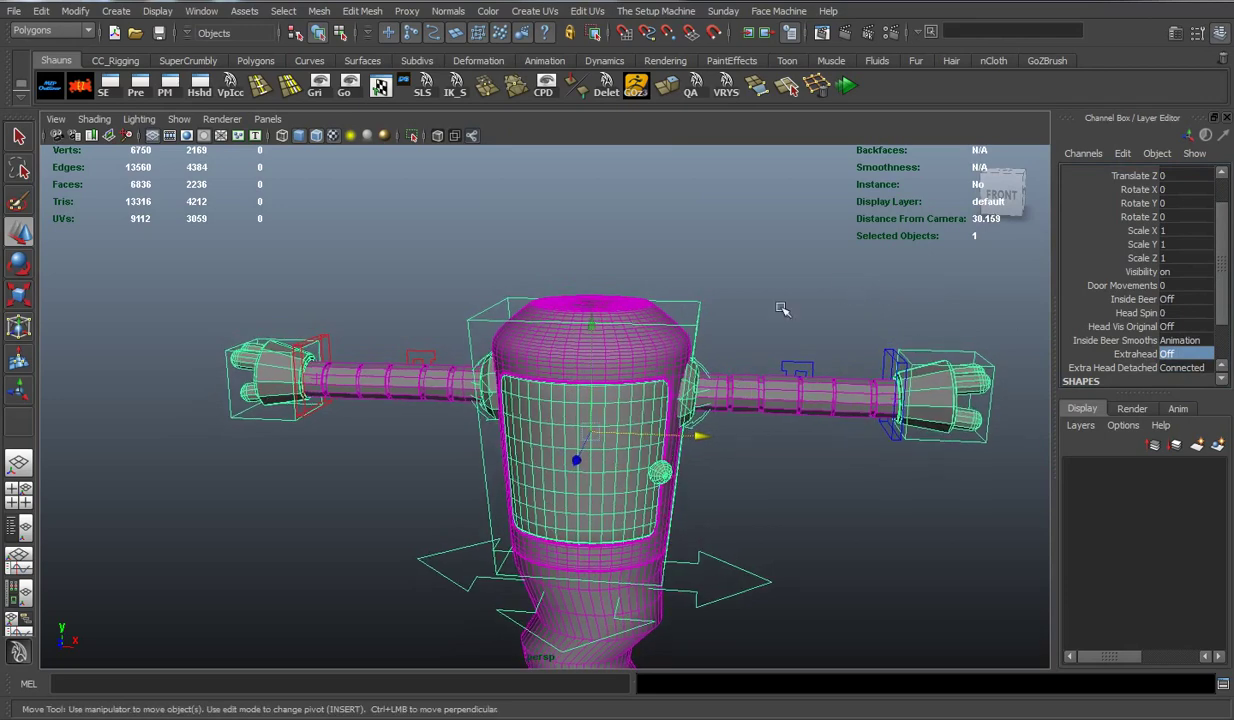
Swing the chest door open to 5 and show the beer bottles inside
{"action": "left_click", "coordinate": [1122, 285]}
{"action": "middle_click_drag", "start_coordinate": [850, 311], "coordinate": [913, 311]}
{"action": "left_click", "coordinate": [1168, 300]}
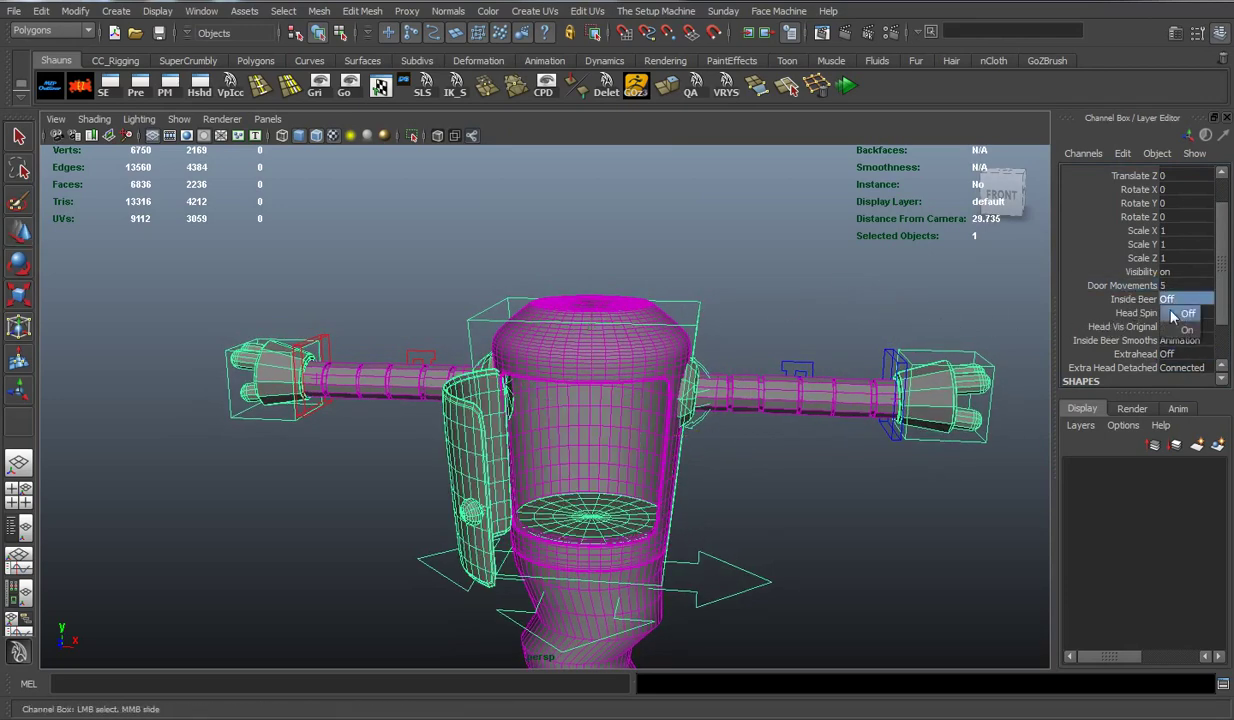
{"action": "left_click", "coordinate": [1186, 330]}
{"action": "left_click_drag", "start_coordinate": [854, 316], "coordinate": [698, 388], "text": "alt"}
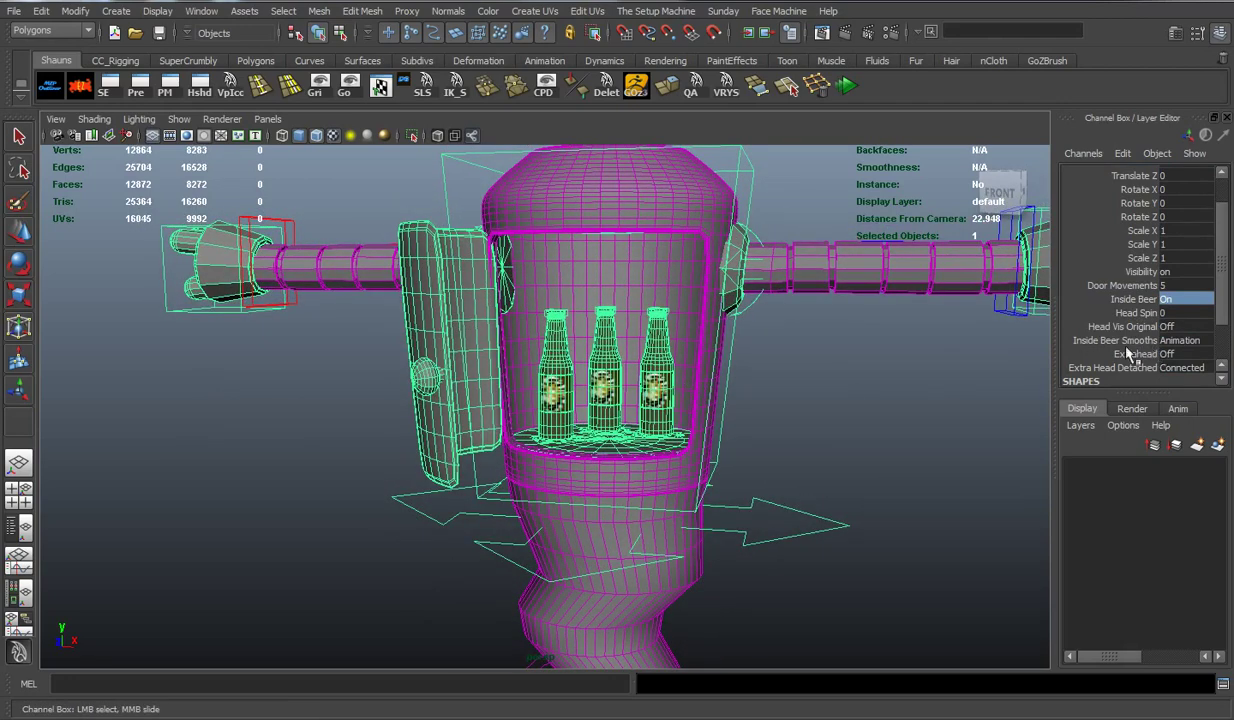
Try TotallySmoothed for Inside Beer Smooths, then settle on Animation smoothing
{"action": "left_click", "coordinate": [1185, 342]}
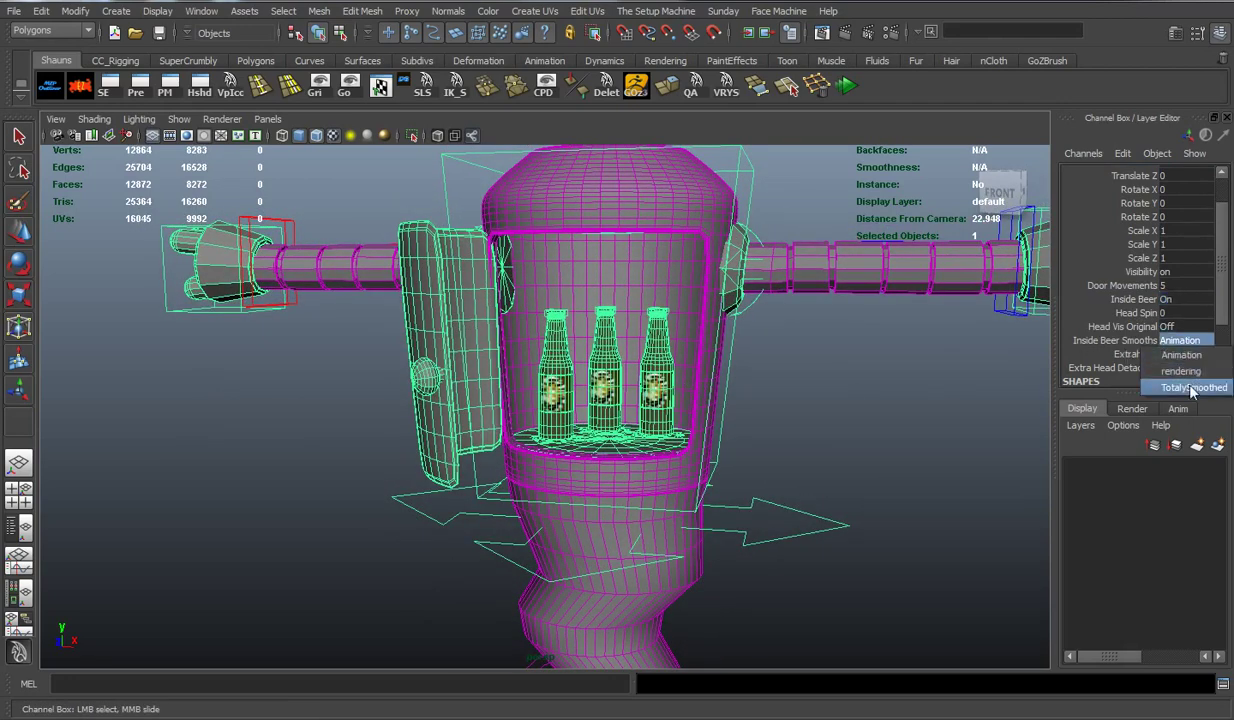
{"action": "left_click", "coordinate": [1192, 388]}
{"action": "scroll", "coordinate": [810, 425], "scroll_direction": "up", "scroll_amount": 5}
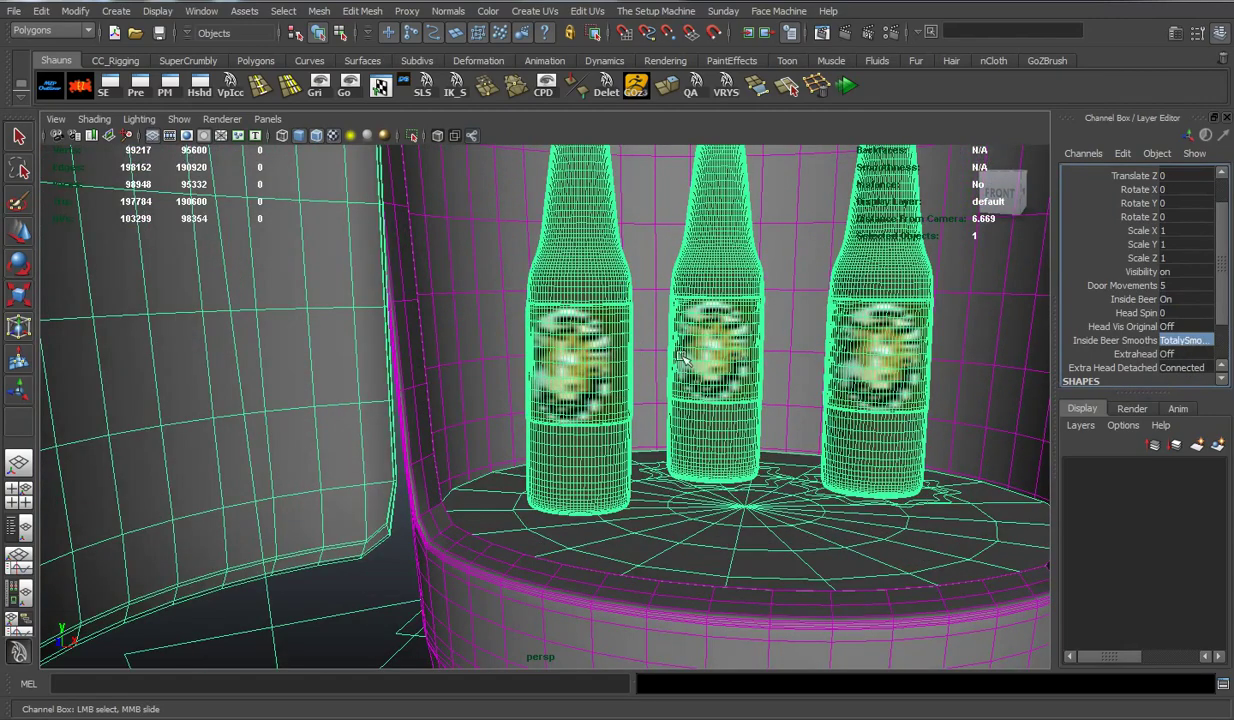
{"action": "left_click", "coordinate": [1185, 342]}
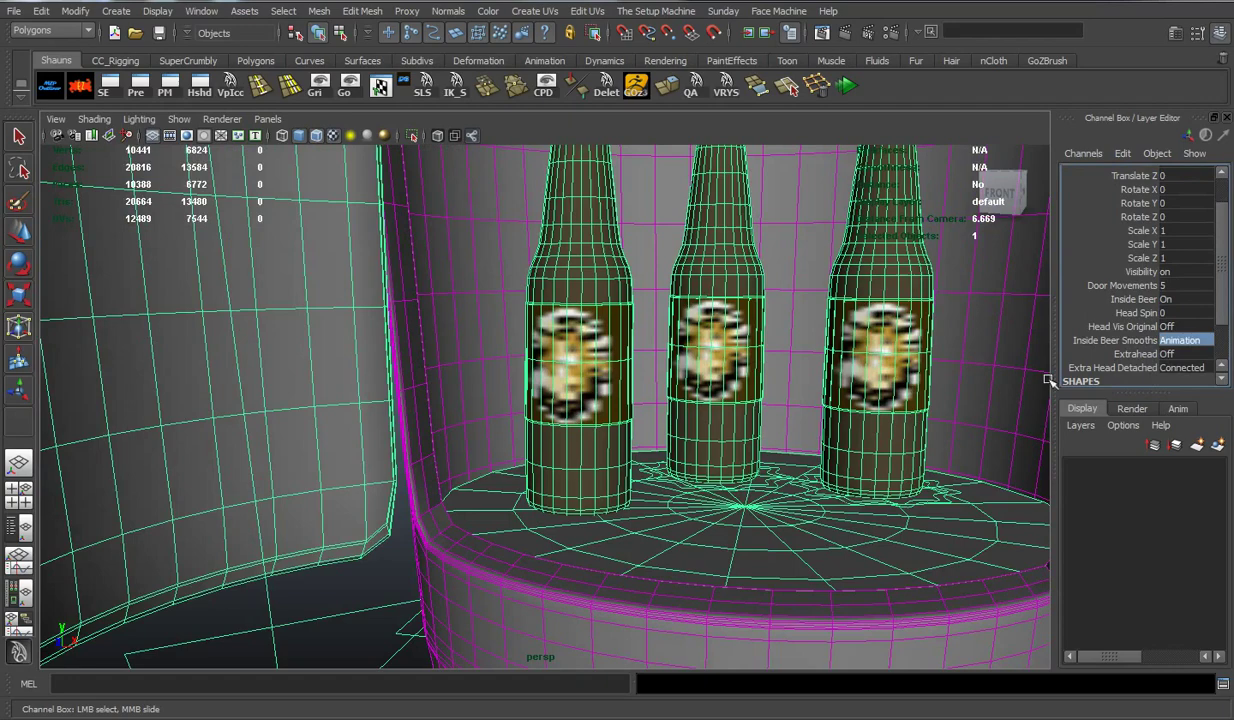
{"action": "scroll", "coordinate": [842, 374], "scroll_direction": "down", "scroll_amount": 5}
{"action": "left_click", "coordinate": [842, 374]}
{"action": "scroll", "coordinate": [810, 340], "scroll_direction": "down", "scroll_amount": 3}
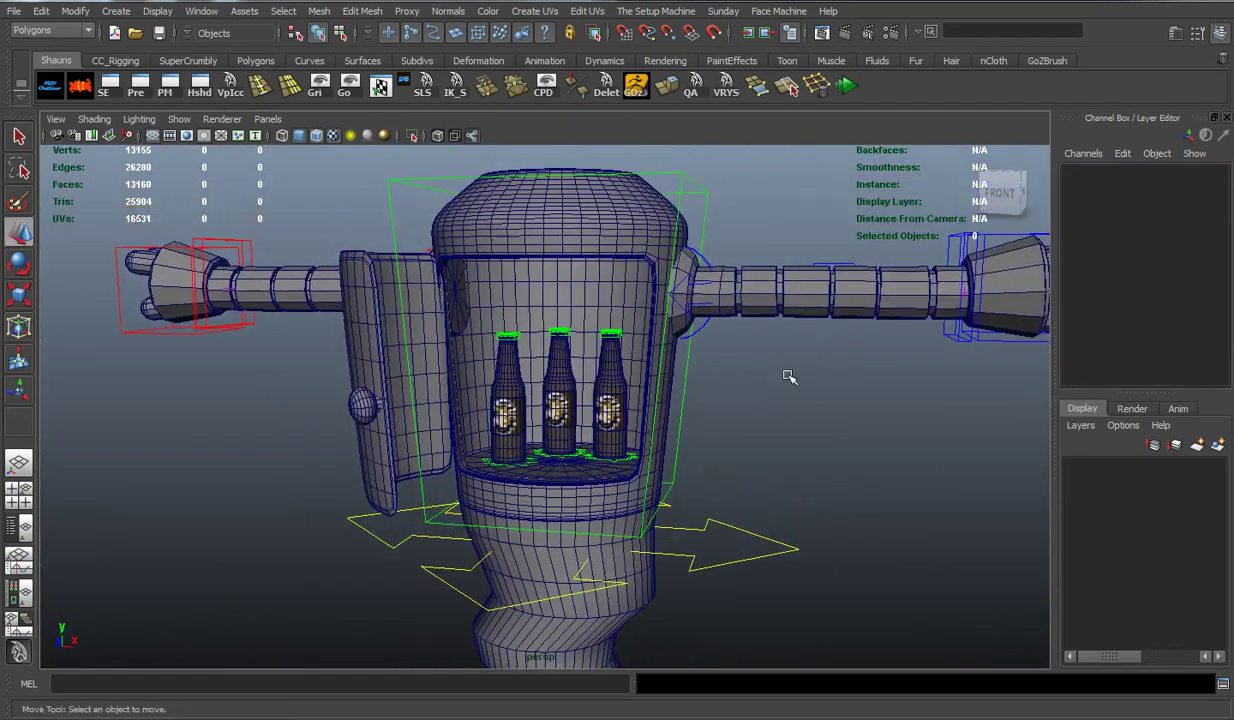
On CC_BodyMain, slide Door Movements back to 0 and turn Inside Beer off
{"action": "left_click", "coordinate": [705, 197]}
{"action": "left_click", "coordinate": [1110, 324]}
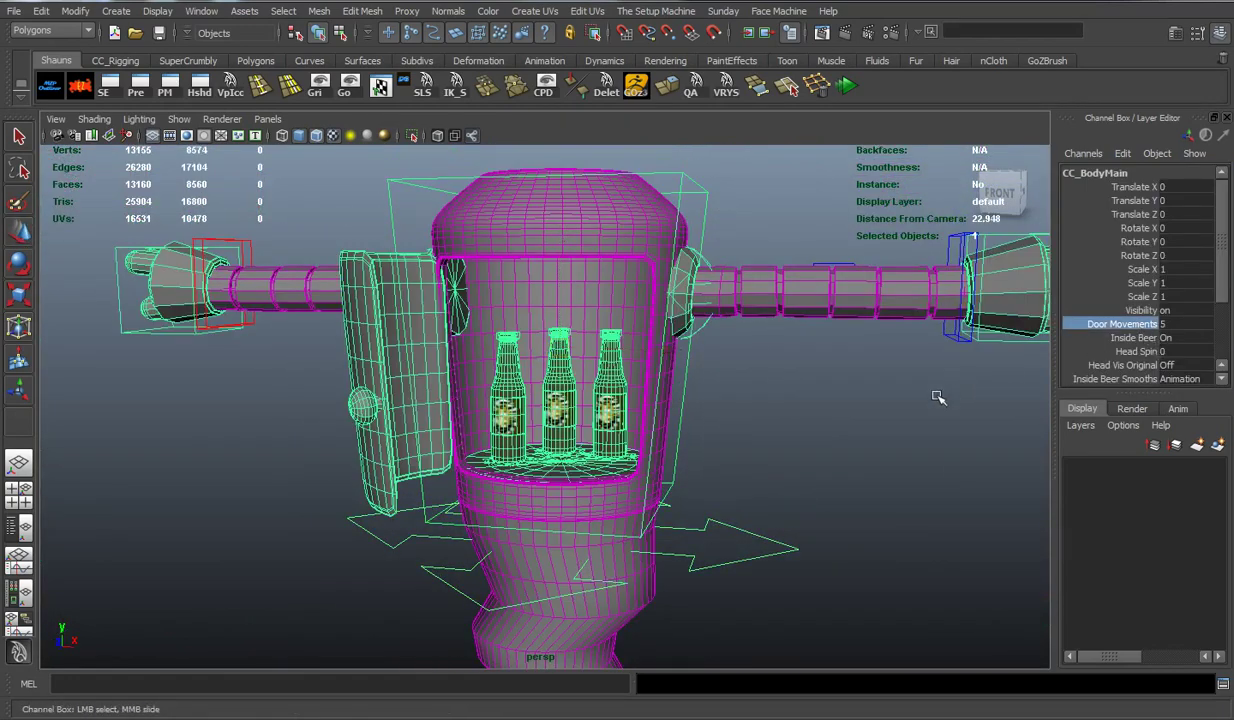
{"action": "middle_click_drag", "start_coordinate": [906, 383], "coordinate": [790, 388]}
{"action": "scroll", "coordinate": [1188, 357], "scroll_direction": "down", "scroll_amount": 3}
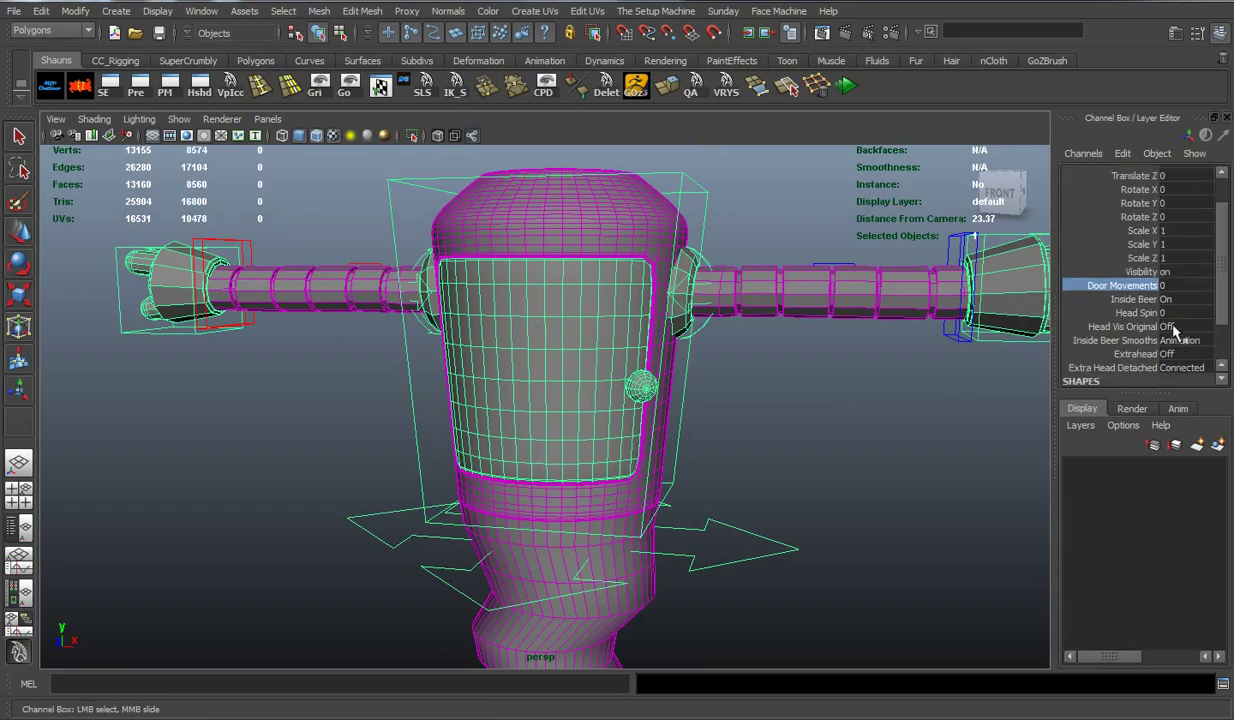
{"action": "left_click", "coordinate": [1179, 300]}
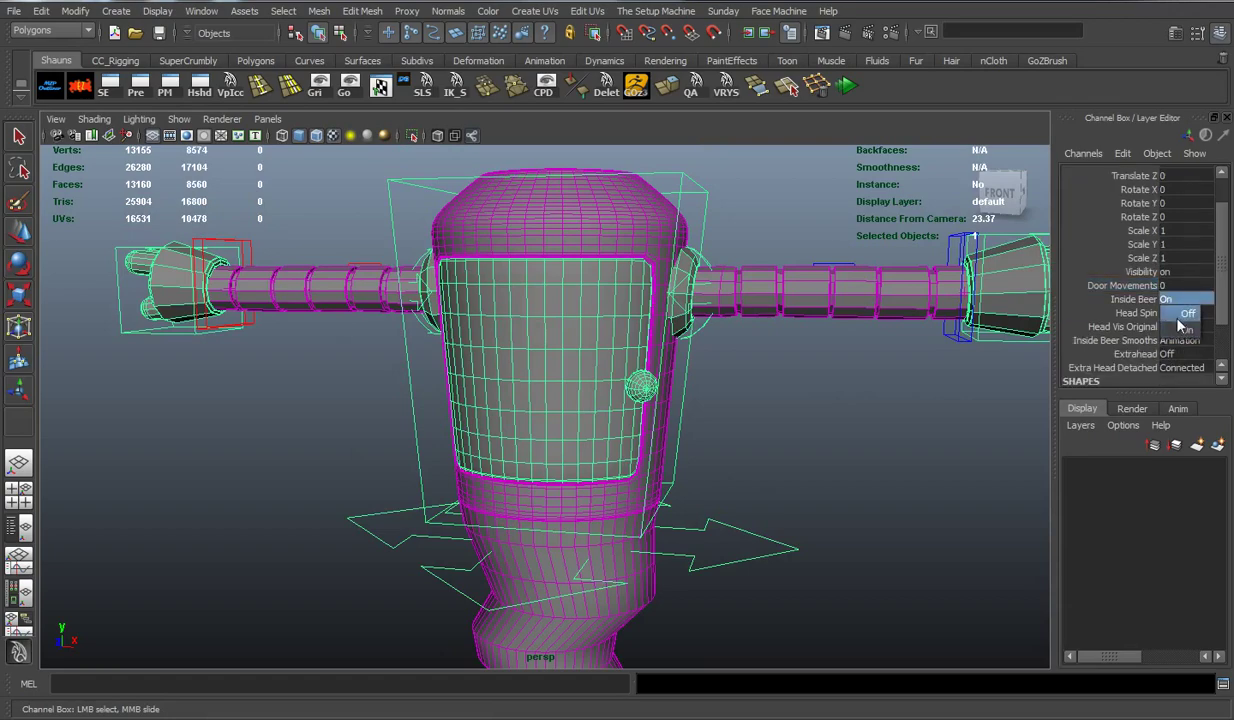
{"action": "left_click", "coordinate": [1182, 313]}
{"action": "left_click", "coordinate": [890, 432]}
{"action": "mouse_move", "coordinate": [890, 432]}
{"action": "left_mouse_down", "text": "alt"}
{"action": "mouse_move", "coordinate": [711, 394]}
{"action": "mouse_move", "coordinate": [775, 320]}
{"action": "left_mouse_up", "text": "alt"}
Test a rotation on the CC_L_HandSig hand control, then undo it
{"action": "left_click", "coordinate": [818, 272]}
{"action": "left_click_drag", "start_coordinate": [818, 272], "coordinate": [790, 327], "text": "alt"}
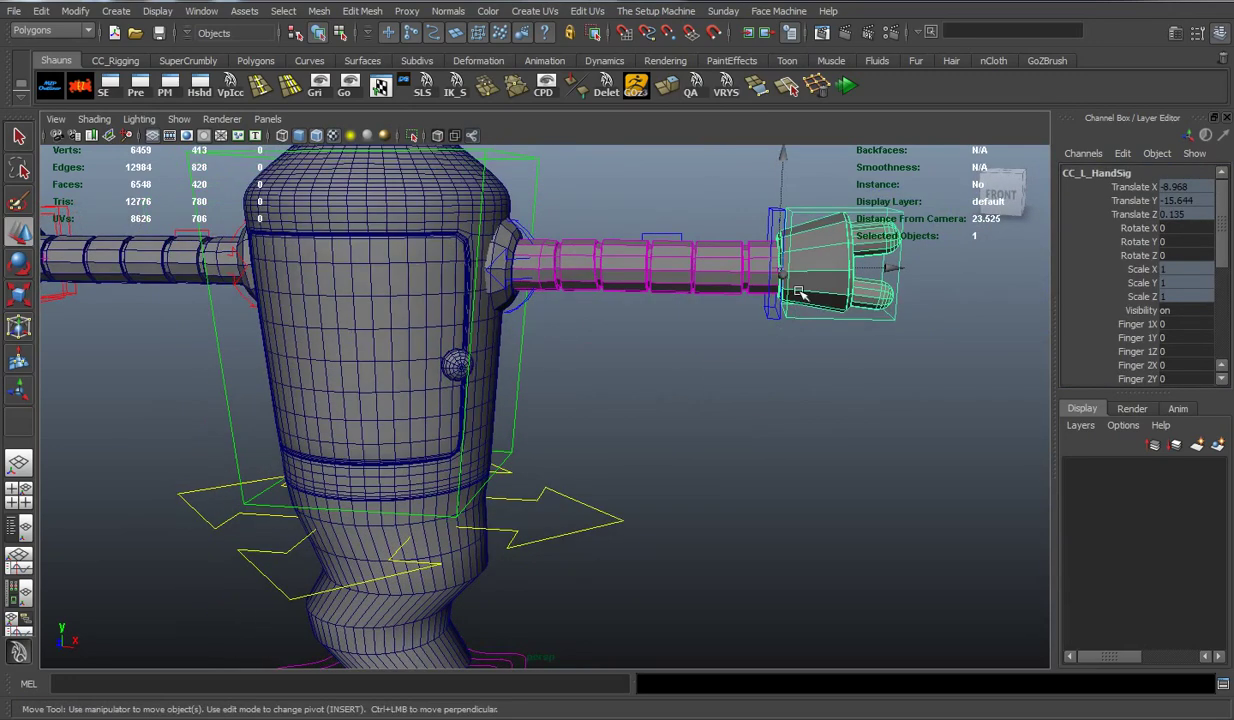
{"action": "key", "text": "e"}
{"action": "mouse_move", "coordinate": [925, 282]}
{"action": "left_mouse_down"}
{"action": "mouse_move", "coordinate": [770, 310]}
{"action": "mouse_move", "coordinate": [976, 299]}
{"action": "left_mouse_up"}
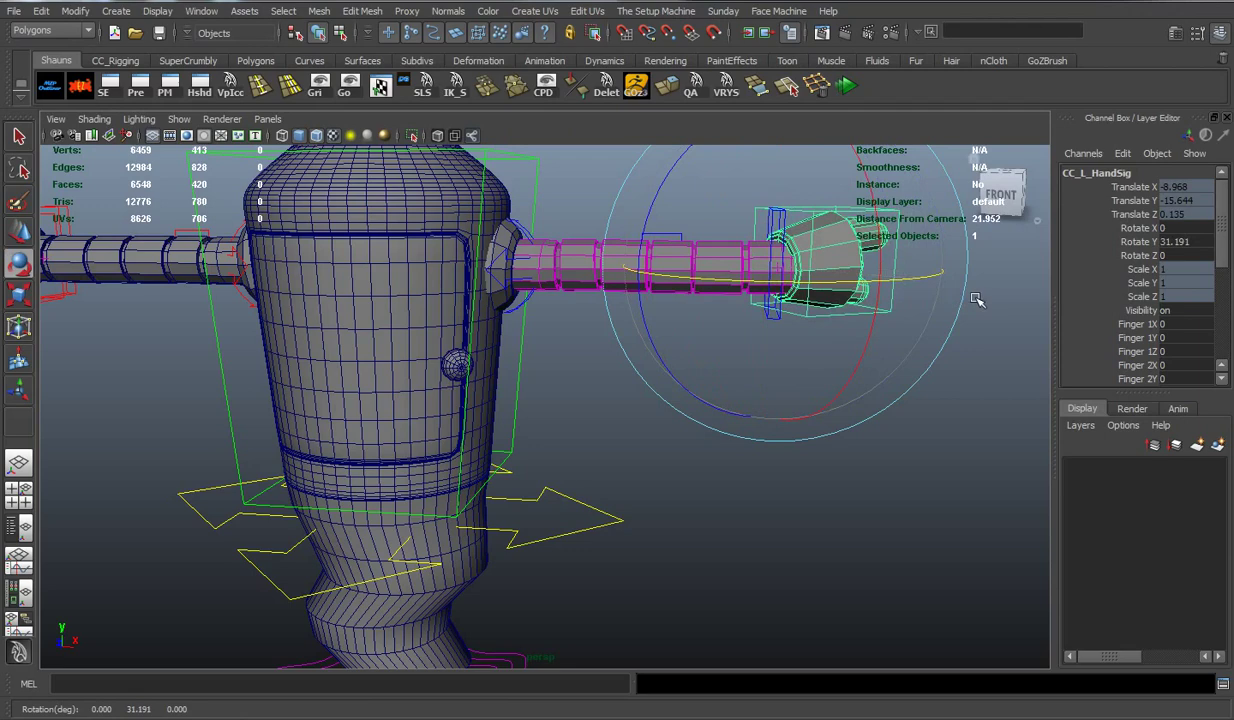
{"action": "key", "text": "ctrl+z"}
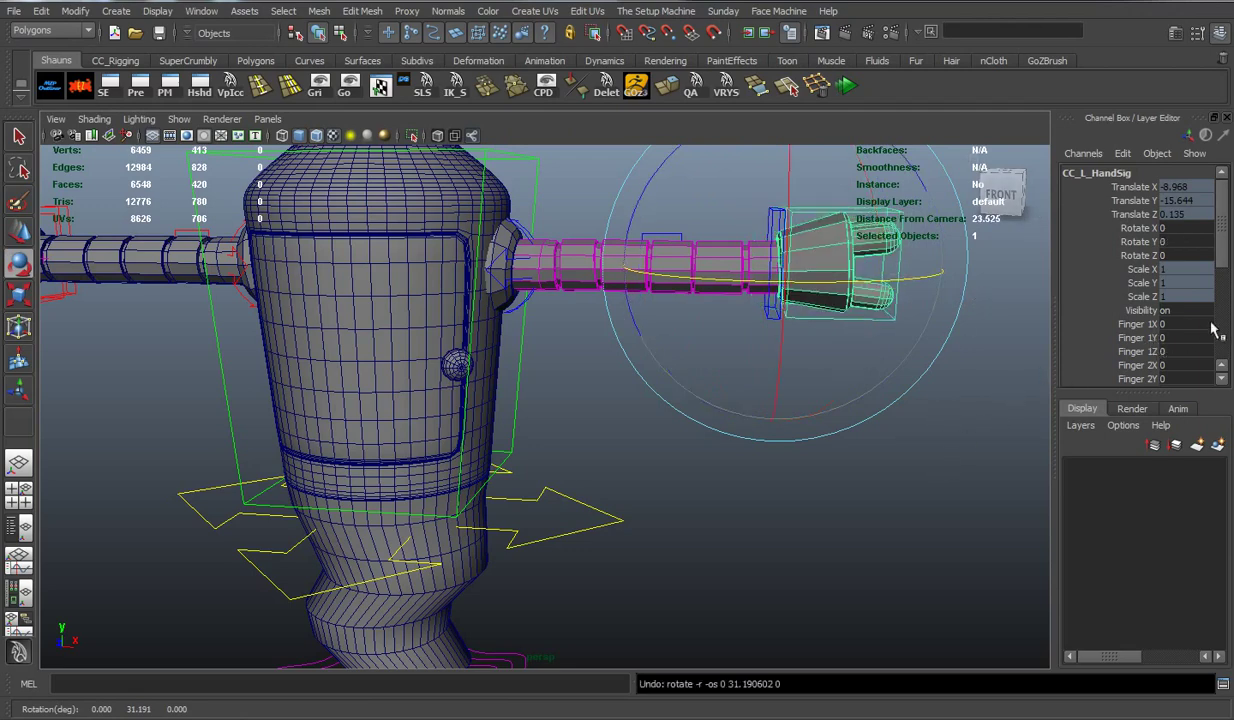
Curl all the finger channels together with one slide, then undo it
{"action": "scroll", "coordinate": [1205, 329], "scroll_direction": "down", "scroll_amount": 2}
{"action": "left_click_drag", "start_coordinate": [1135, 246], "coordinate": [1135, 356]}
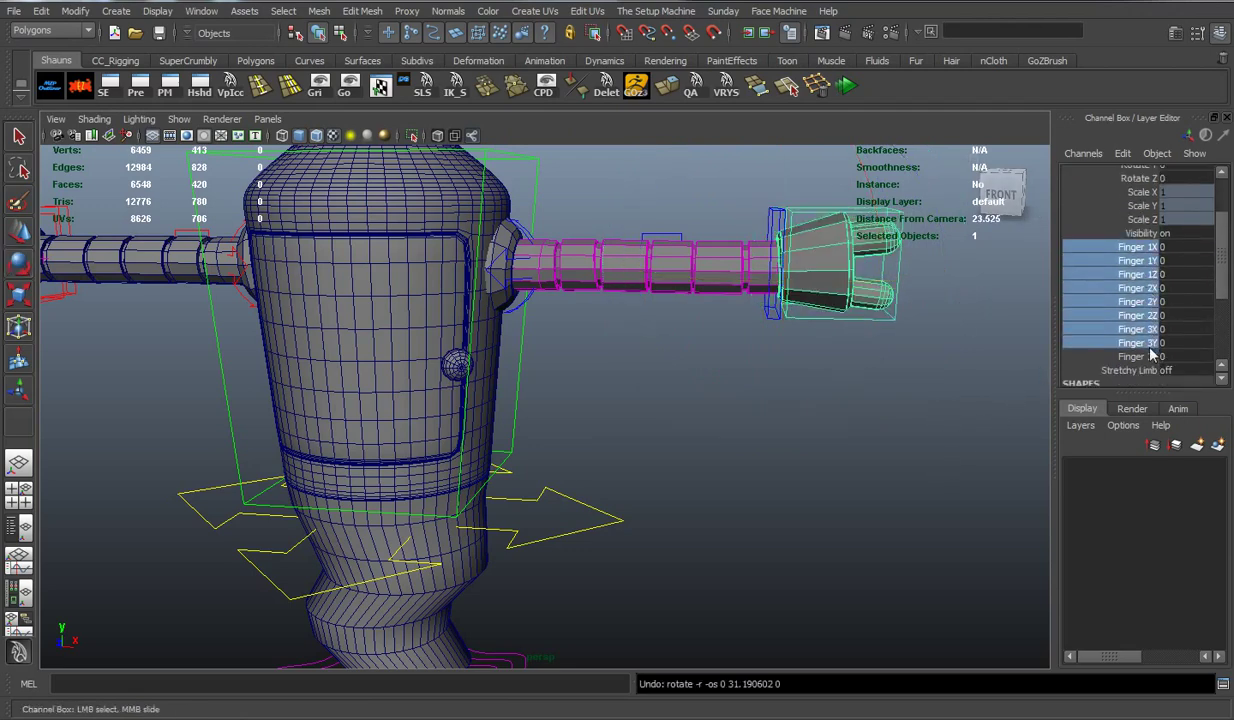
{"action": "left_click_drag", "start_coordinate": [873, 393], "coordinate": [850, 420], "text": "alt"}
{"action": "middle_click_drag", "start_coordinate": [850, 420], "coordinate": [474, 413]}
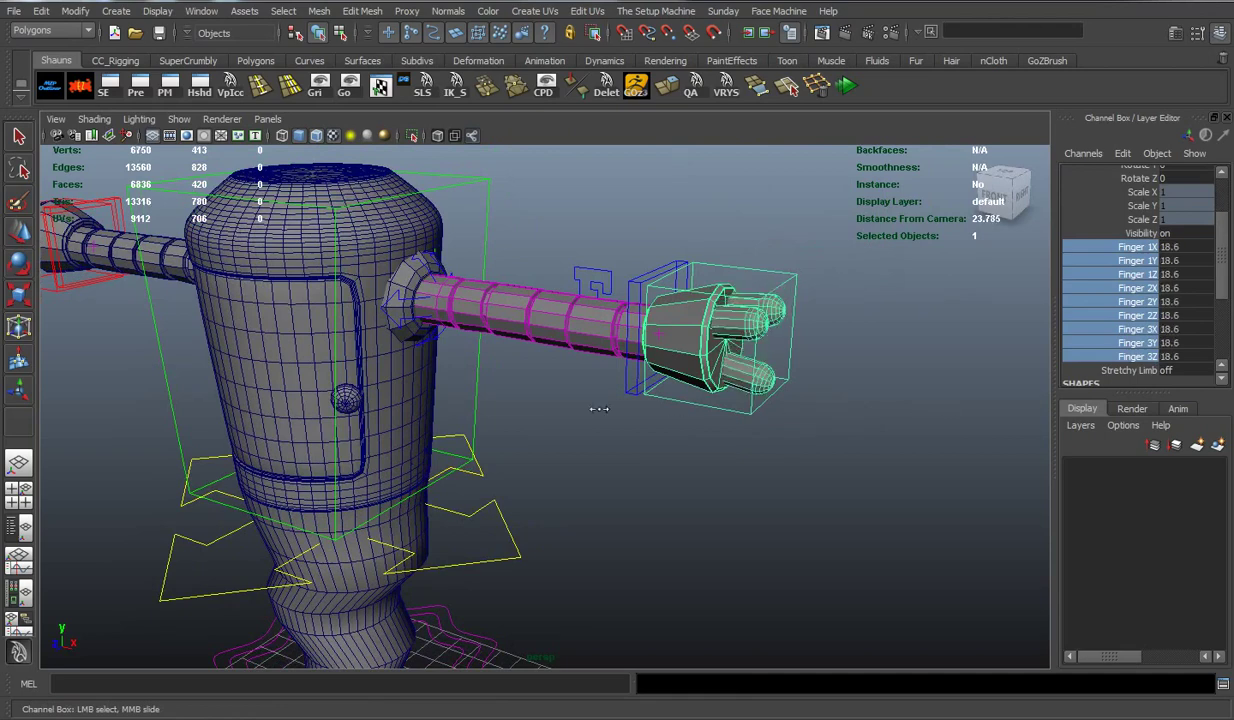
{"action": "key", "text": "ctrl+z"}
{"action": "key", "text": "ctrl+z"}
{"action": "key", "text": "ctrl+z"}
{"action": "key", "text": "ctrl+z"}
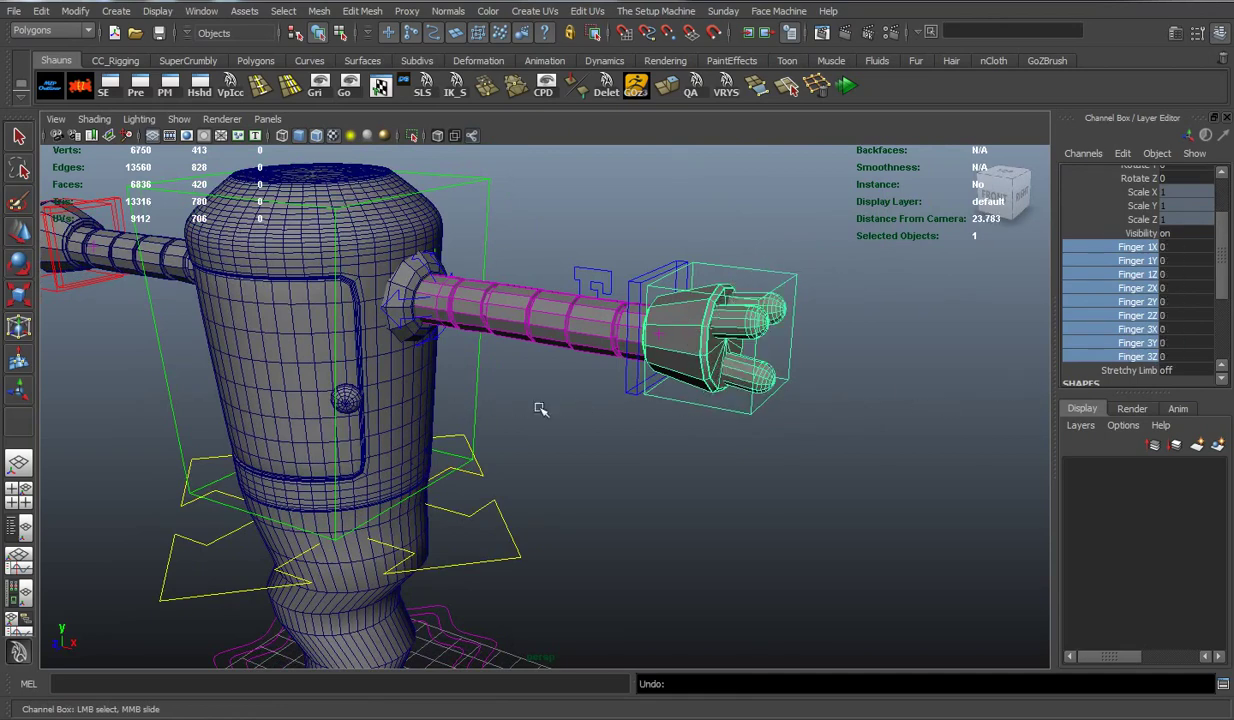
Move CC_L_Ik_arm along X to stretch the left arm outward
{"action": "key", "text": "e"}
{"action": "mouse_move", "coordinate": [1000, 430]}
{"action": "left_mouse_down", "text": "alt"}
{"action": "mouse_move", "coordinate": [881, 451]}
{"action": "mouse_move", "coordinate": [800, 425]}
{"action": "left_mouse_up", "text": "alt"}
{"action": "left_click", "coordinate": [884, 446]}
{"action": "left_click", "coordinate": [760, 380]}
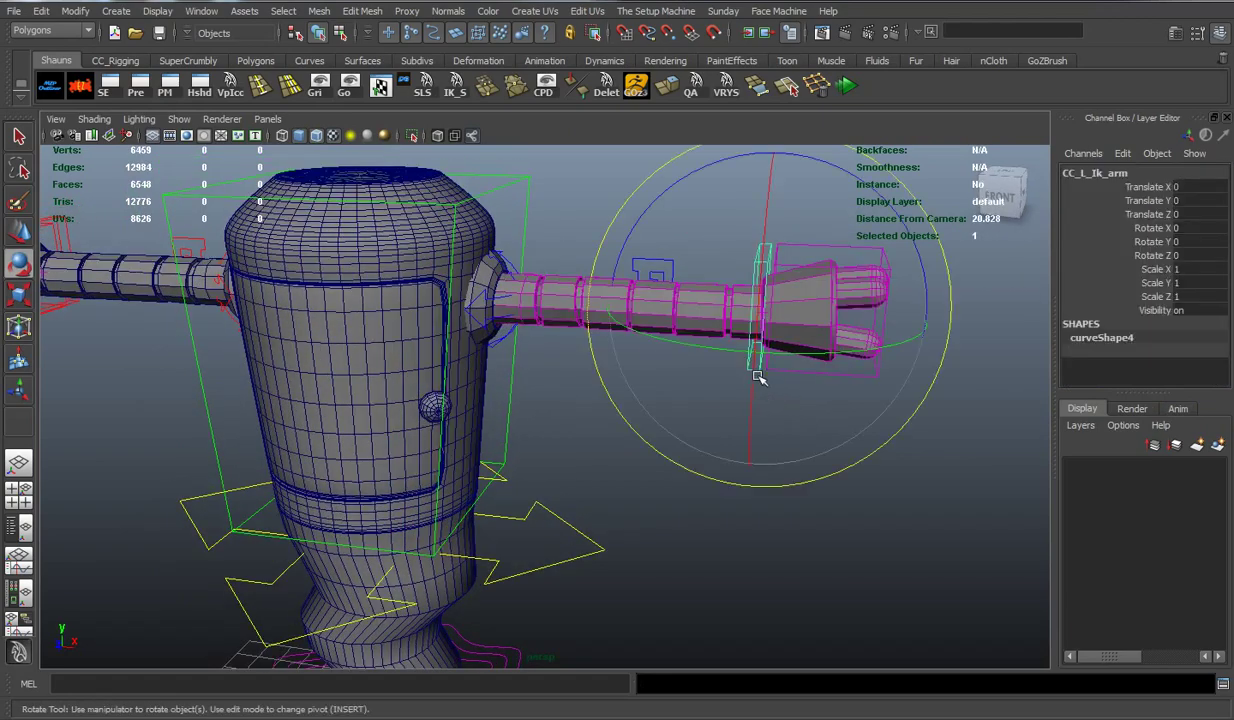
{"action": "key", "text": "w"}
{"action": "mouse_move", "coordinate": [826, 333]}
{"action": "left_mouse_down"}
{"action": "mouse_move", "coordinate": [1040, 335]}
{"action": "mouse_move", "coordinate": [980, 335]}
{"action": "left_mouse_up"}
Scale CC_BodyMain_World down to about 0.2, then reset its Scale to 1
{"action": "scroll", "coordinate": [700, 380], "scroll_direction": "down", "scroll_amount": 6}
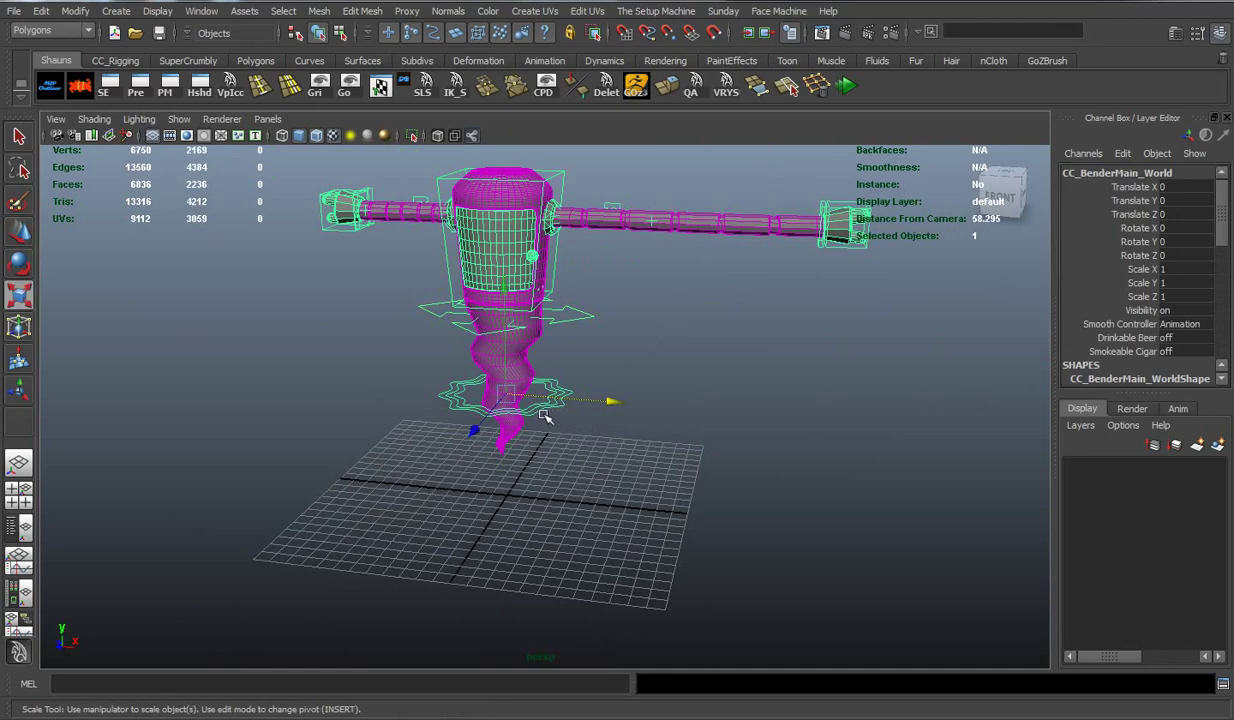
{"action": "left_click_drag", "start_coordinate": [507, 400], "coordinate": [75, 432]}
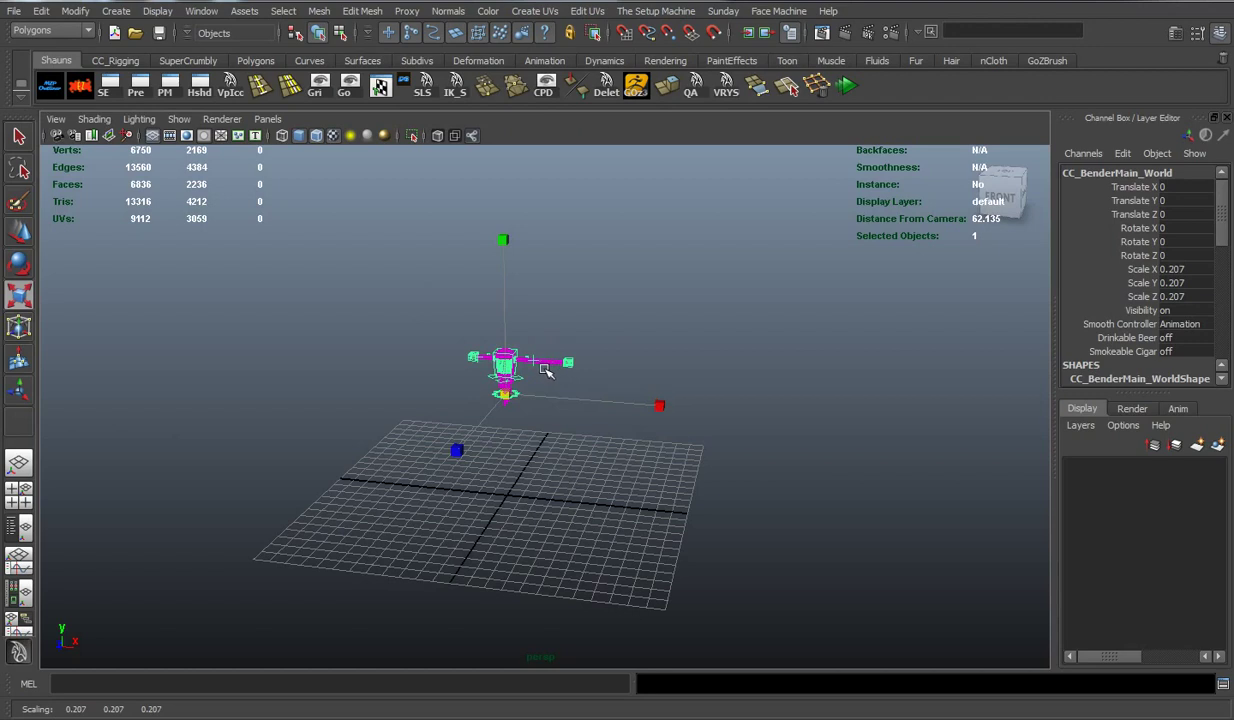
{"action": "left_click_drag", "start_coordinate": [513, 405], "coordinate": [900, 416]}
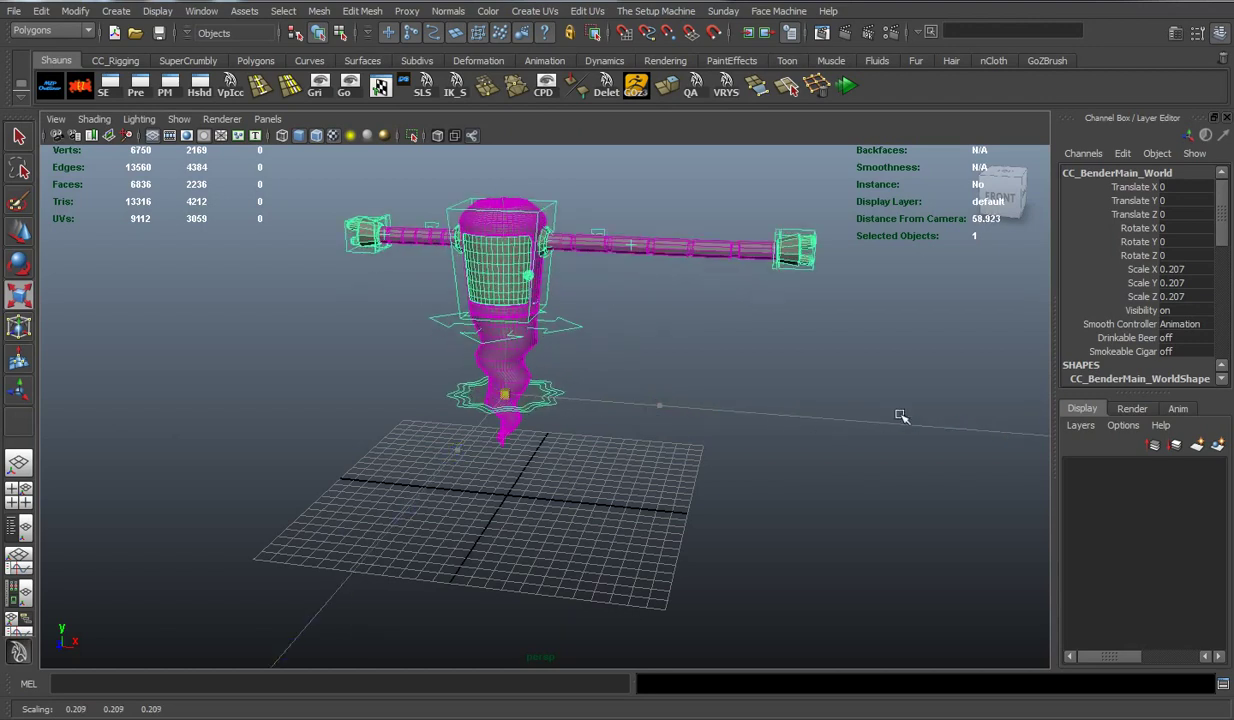
{"action": "left_click", "coordinate": [1190, 270]}
{"action": "left_click_drag", "start_coordinate": [1197, 285], "coordinate": [1199, 303]}
{"action": "type", "text": "1"}
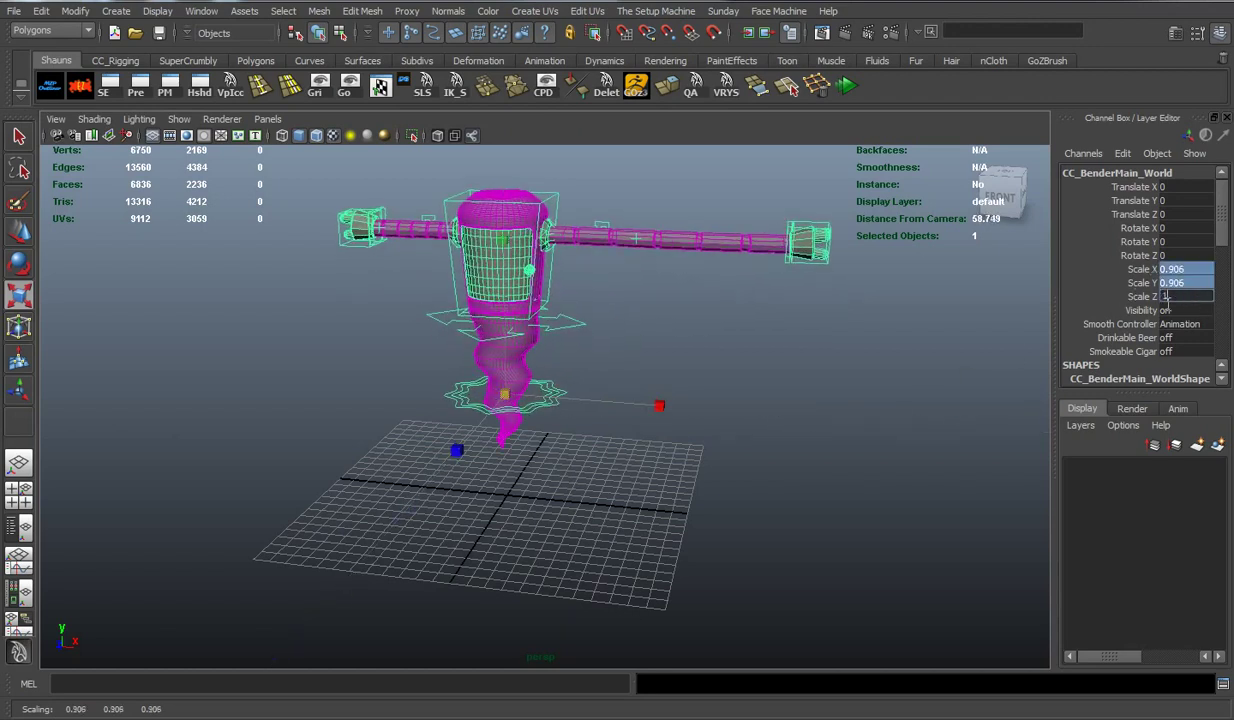
{"action": "key", "text": "Return"}
Reset CC_L_Ik_arm Translate X to 0 so the arm returns to rest length
{"action": "left_click", "coordinate": [867, 386]}
{"action": "right_click_drag", "start_coordinate": [724, 361], "coordinate": [881, 353], "text": "alt"}
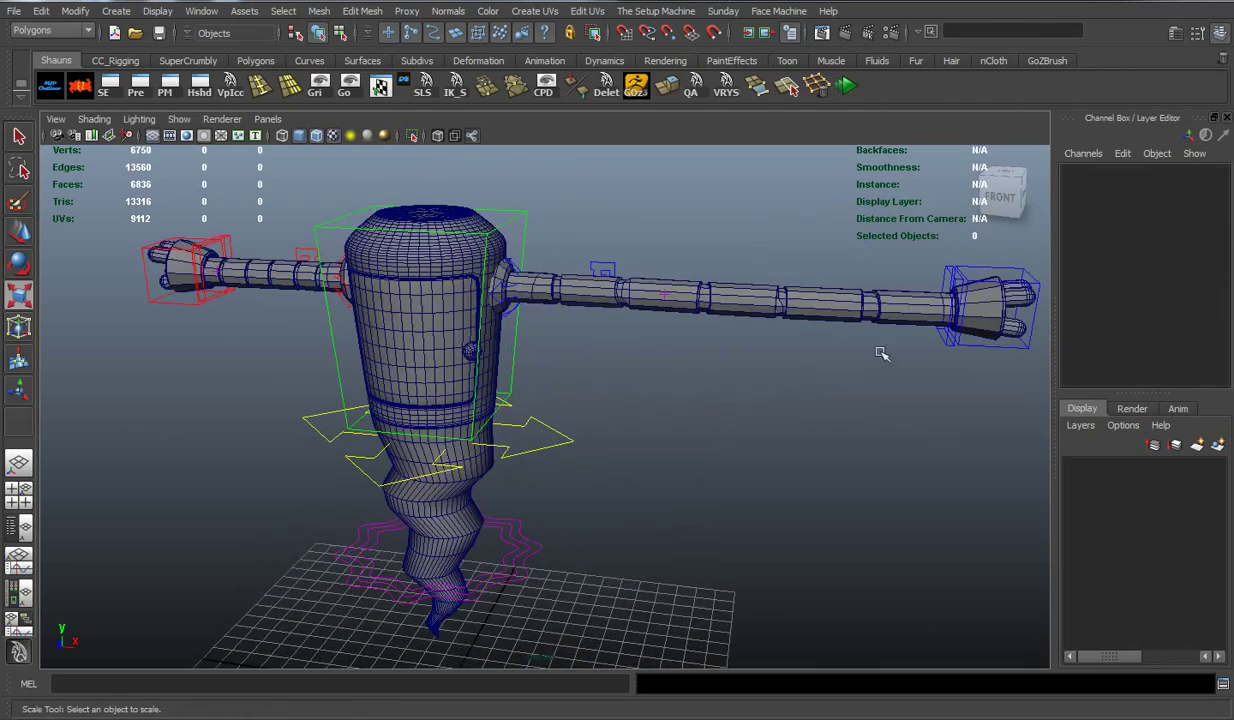
{"action": "left_click", "coordinate": [956, 342]}
{"action": "double_click", "coordinate": [1198, 187]}
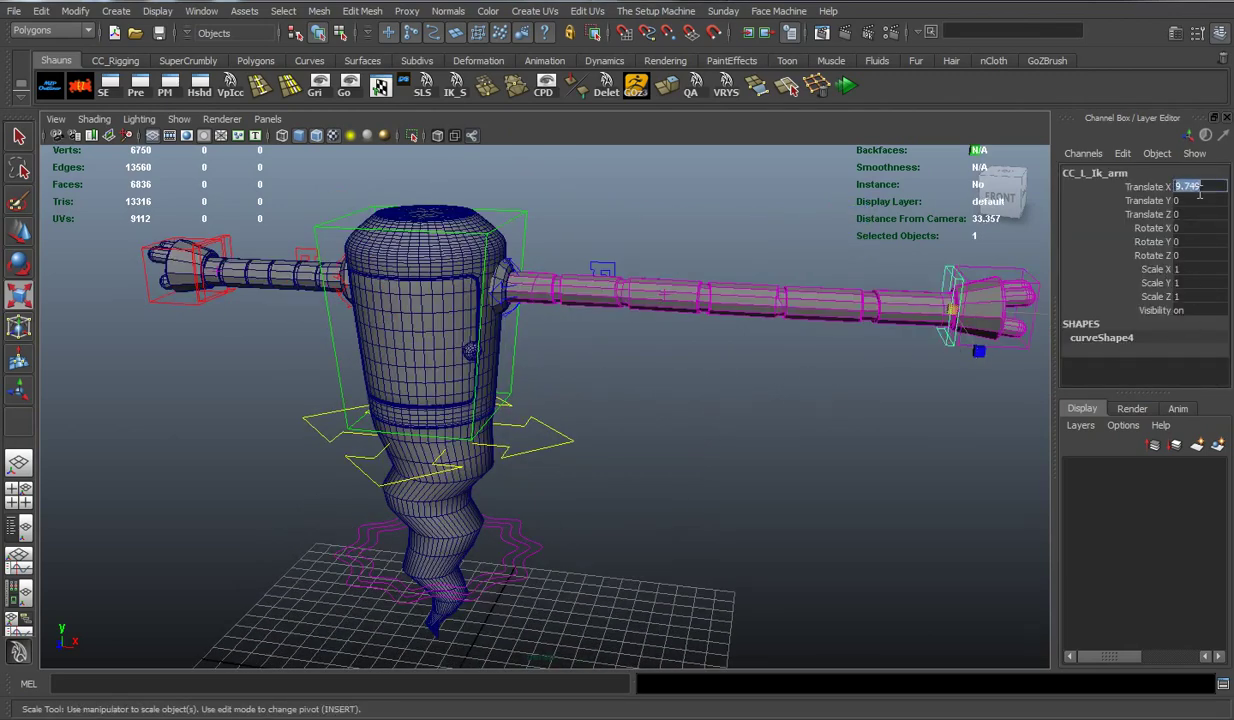
{"action": "key", "text": "Return"}
{"action": "left_click", "coordinate": [730, 413]}
Check the Stretchy Limb option on the CC_L_HandSig hand control
{"action": "scroll", "coordinate": [692, 402], "scroll_direction": "up", "scroll_amount": 5}
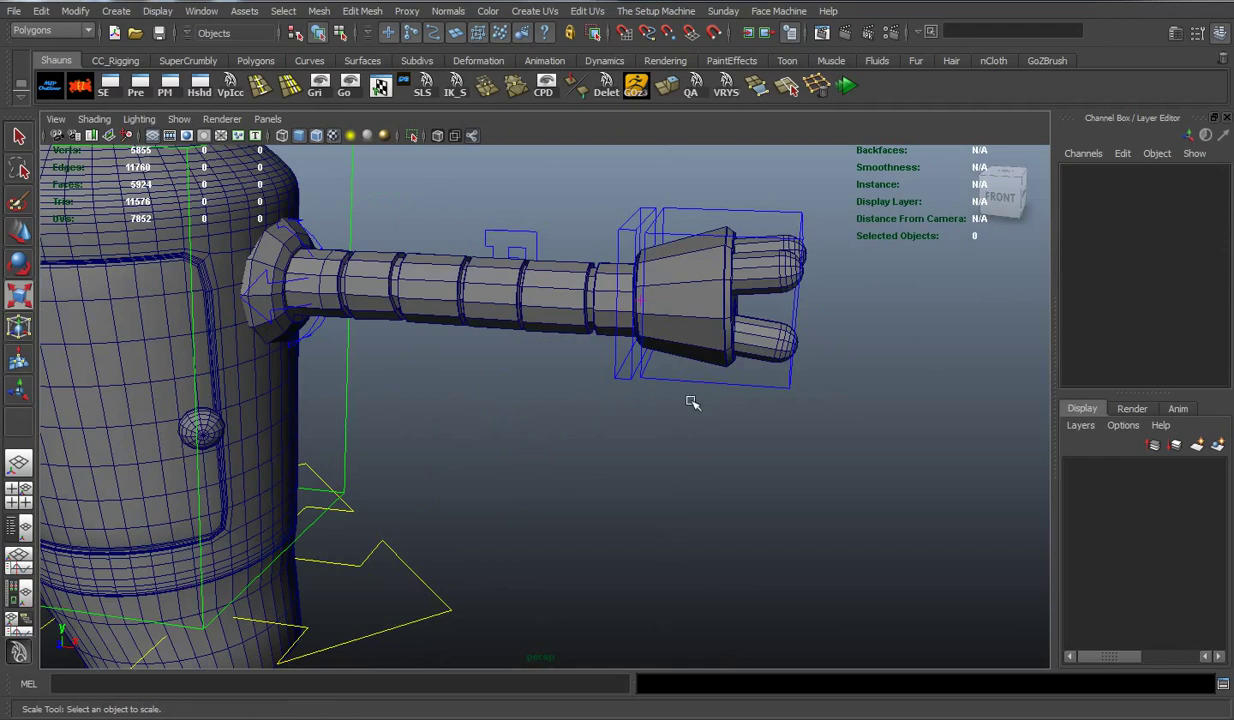
{"action": "left_click", "coordinate": [690, 386]}
{"action": "scroll", "coordinate": [1184, 325], "scroll_direction": "down", "scroll_amount": 5}
{"action": "scroll", "coordinate": [1184, 325], "scroll_direction": "down", "scroll_amount": 3}
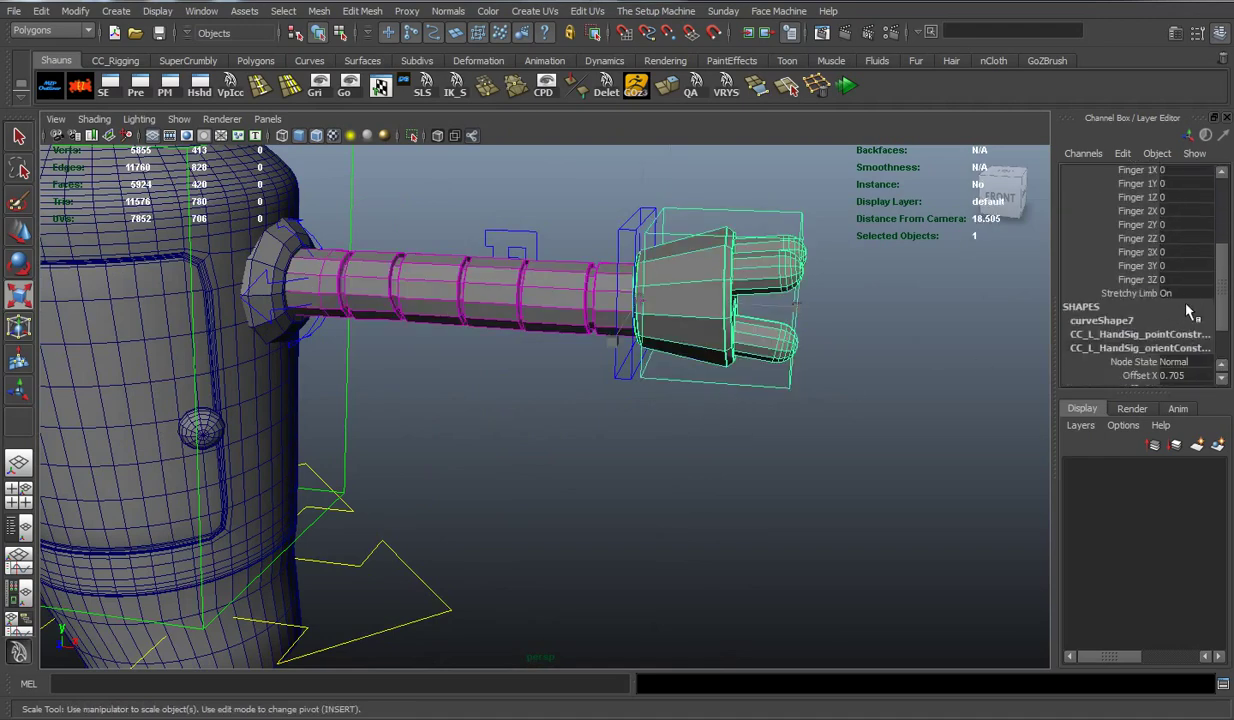
{"action": "left_click", "coordinate": [1180, 293]}
{"action": "left_click", "coordinate": [744, 435]}
{"action": "left_click_drag", "start_coordinate": [744, 435], "coordinate": [645, 298], "text": "alt"}
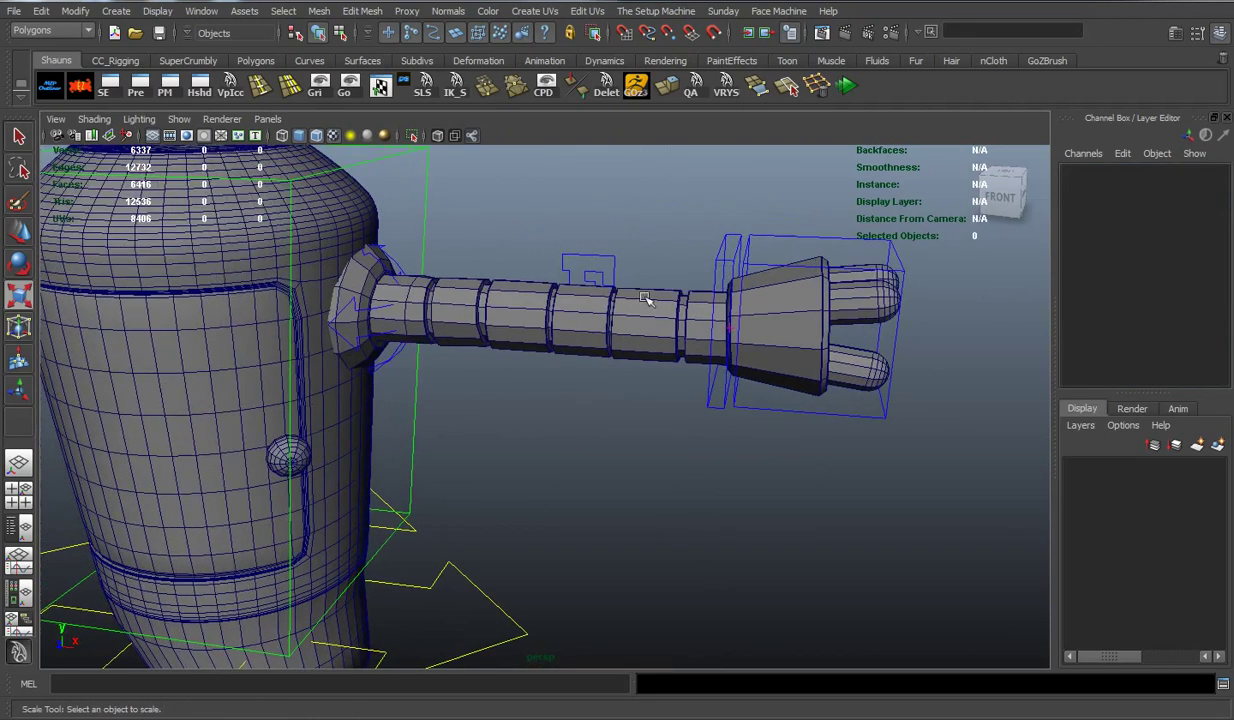
Select Cc_L_Elbow and pull the elbow control downward
{"action": "key", "text": "e"}
{"action": "left_click", "coordinate": [584, 260]}
{"action": "mouse_move", "coordinate": [582, 250]}
{"action": "left_mouse_down", "text": "alt"}
{"action": "mouse_move", "coordinate": [557, 279]}
{"action": "mouse_move", "coordinate": [545, 195]}
{"action": "left_mouse_up", "text": "alt"}
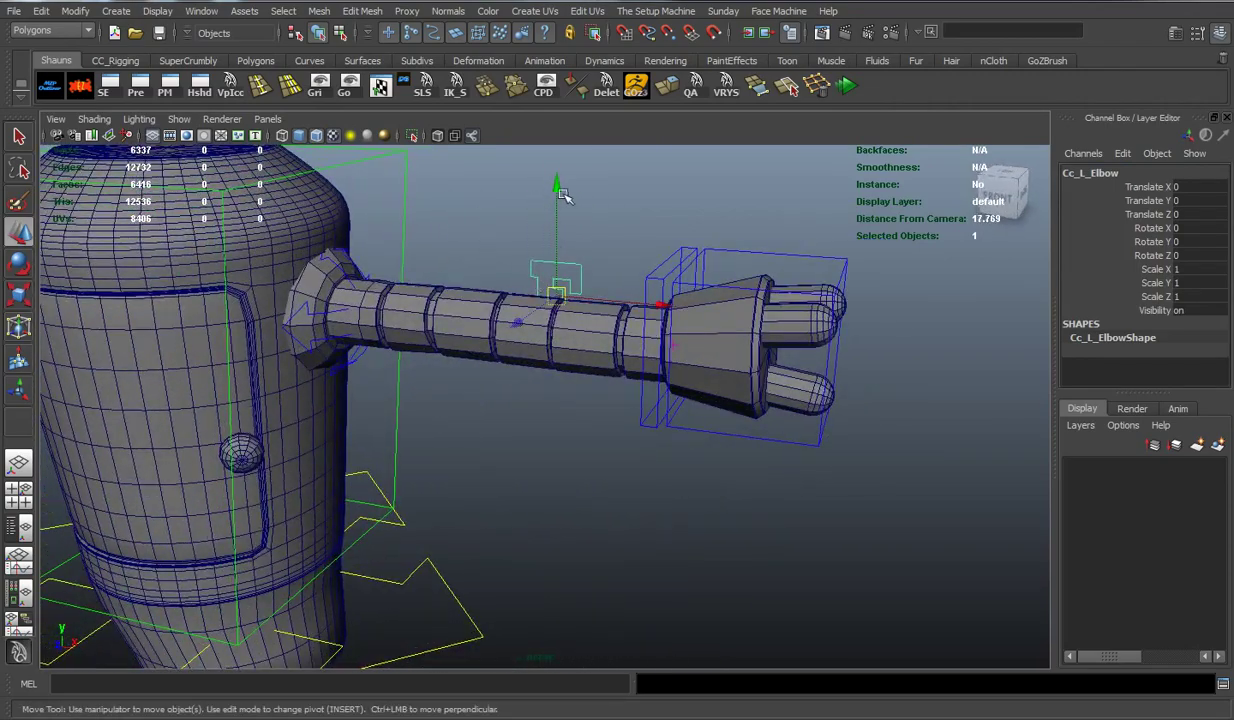
{"action": "key", "text": "w"}
{"action": "mouse_move", "coordinate": [545, 200]}
{"action": "middle_mouse_down"}
{"action": "mouse_move", "coordinate": [565, 361]}
{"action": "mouse_move", "coordinate": [551, 267]}
{"action": "mouse_move", "coordinate": [573, 143]}
{"action": "mouse_move", "coordinate": [497, 210]}
{"action": "middle_mouse_up"}
{"action": "left_click", "coordinate": [497, 210]}
Look over the arm and body from closer, then deselect everything
{"action": "left_click", "coordinate": [407, 218]}
{"action": "left_click_drag", "start_coordinate": [407, 218], "coordinate": [472, 260], "text": "alt"}
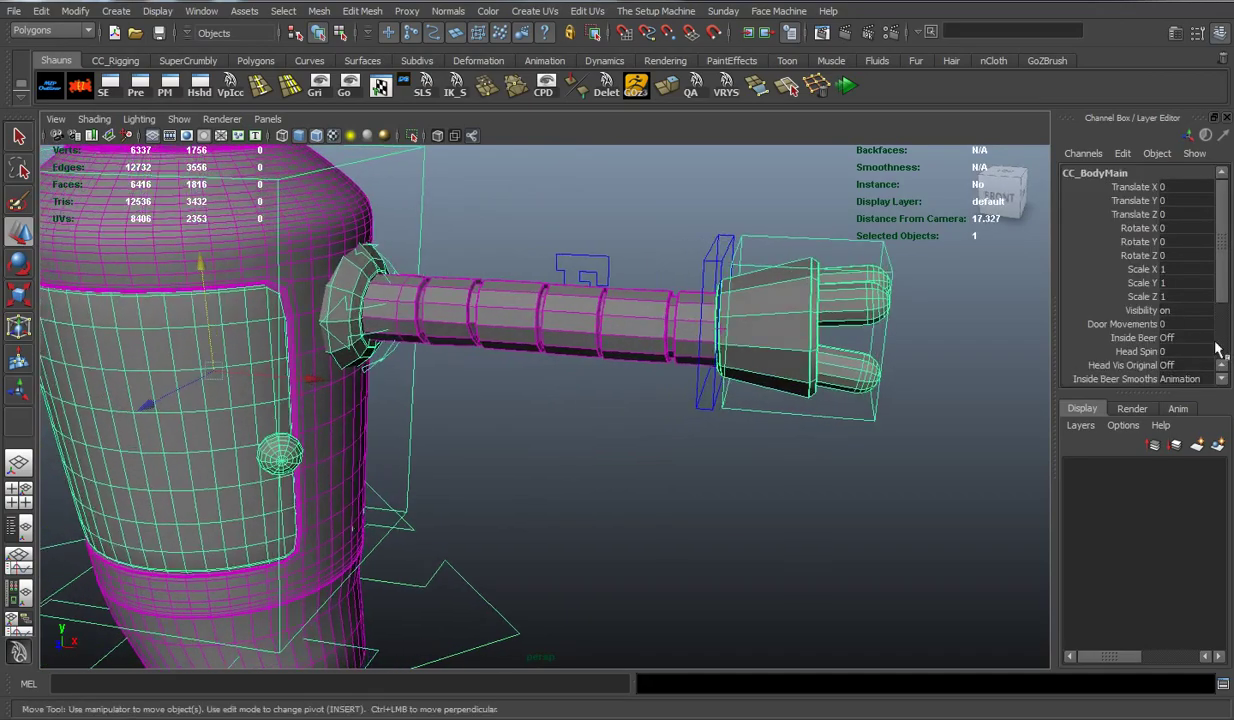
{"action": "scroll", "coordinate": [1175, 335], "scroll_direction": "down", "scroll_amount": 1}
{"action": "mouse_move", "coordinate": [560, 420]}
{"action": "left_mouse_down", "text": "alt"}
{"action": "mouse_move", "coordinate": [576, 411]}
{"action": "mouse_move", "coordinate": [642, 441]}
{"action": "left_mouse_up", "text": "alt"}
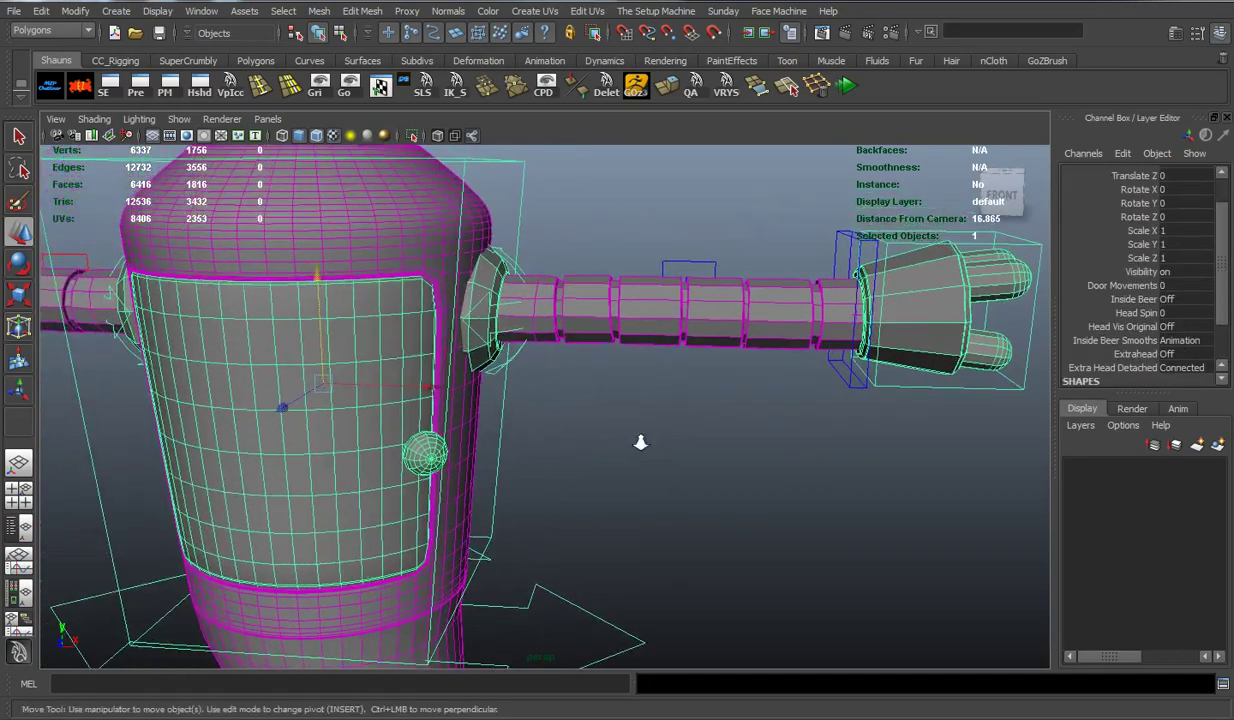
{"action": "scroll", "coordinate": [635, 444], "scroll_direction": "up", "scroll_amount": 3}
{"action": "left_click", "coordinate": [531, 432]}
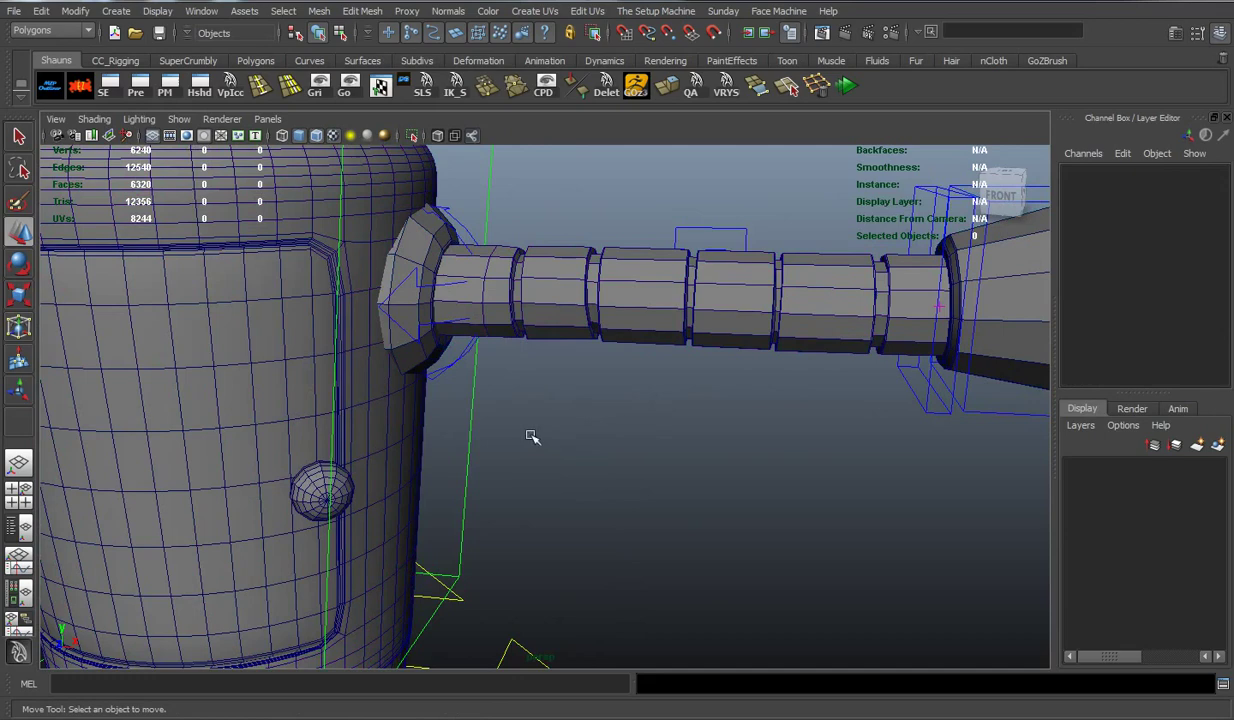
{"action": "scroll", "coordinate": [595, 402], "scroll_direction": "down", "scroll_amount": 5}
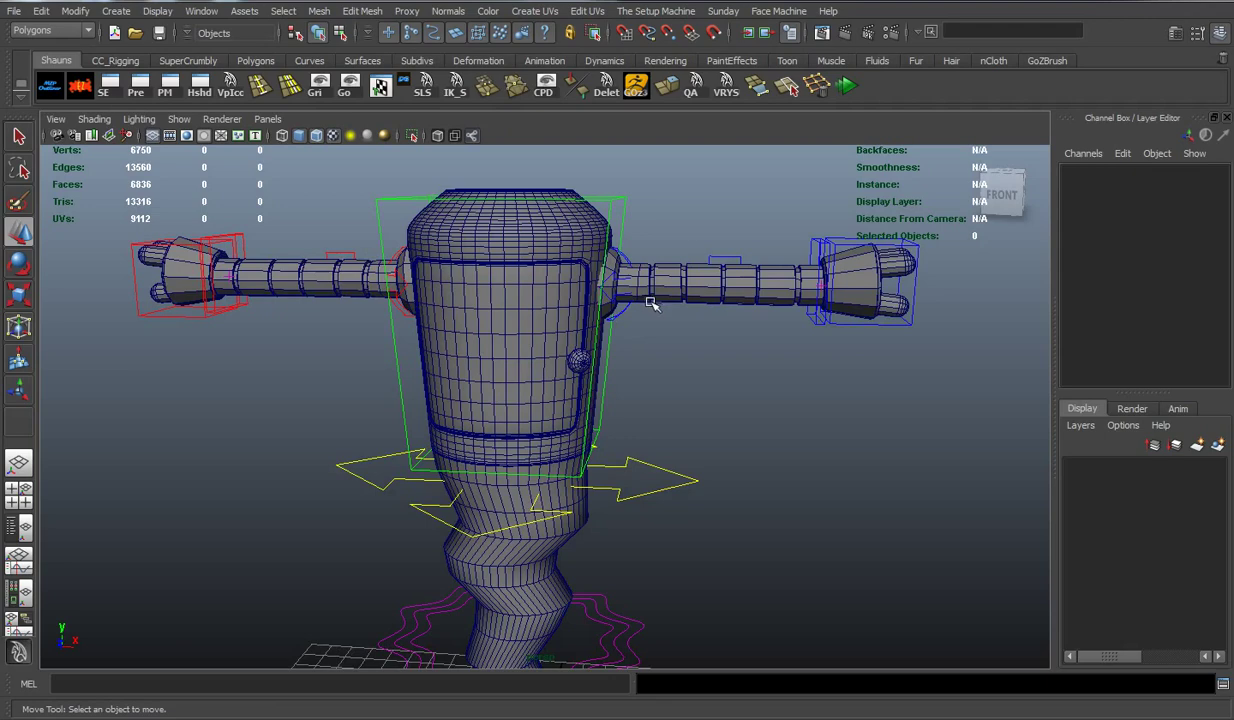
{"action": "mouse_move", "coordinate": [650, 304]}
{"action": "left_mouse_down", "text": "alt"}
{"action": "mouse_move", "coordinate": [683, 353]}
{"action": "mouse_move", "coordinate": [633, 398]}
{"action": "left_mouse_up", "text": "alt"}
{"action": "left_click", "coordinate": [614, 385]}
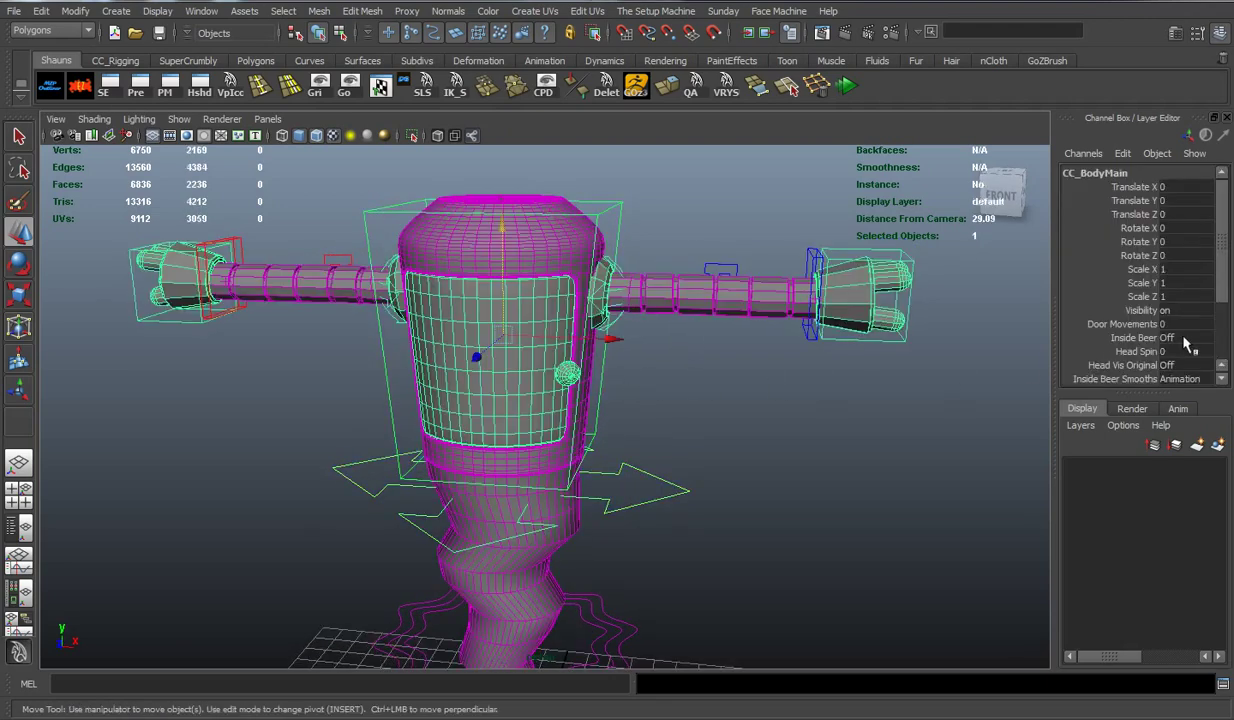
{"action": "scroll", "coordinate": [1193, 341], "scroll_direction": "down", "scroll_amount": 1}
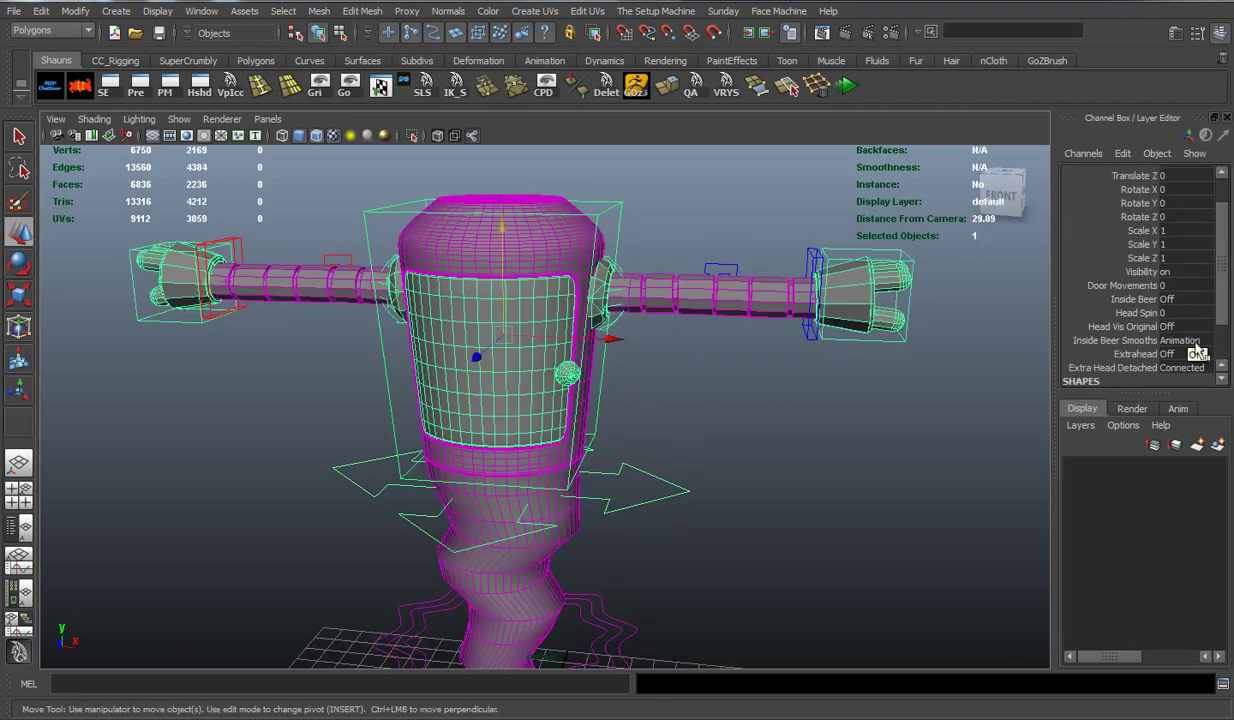
{"action": "left_click", "coordinate": [1163, 326]}
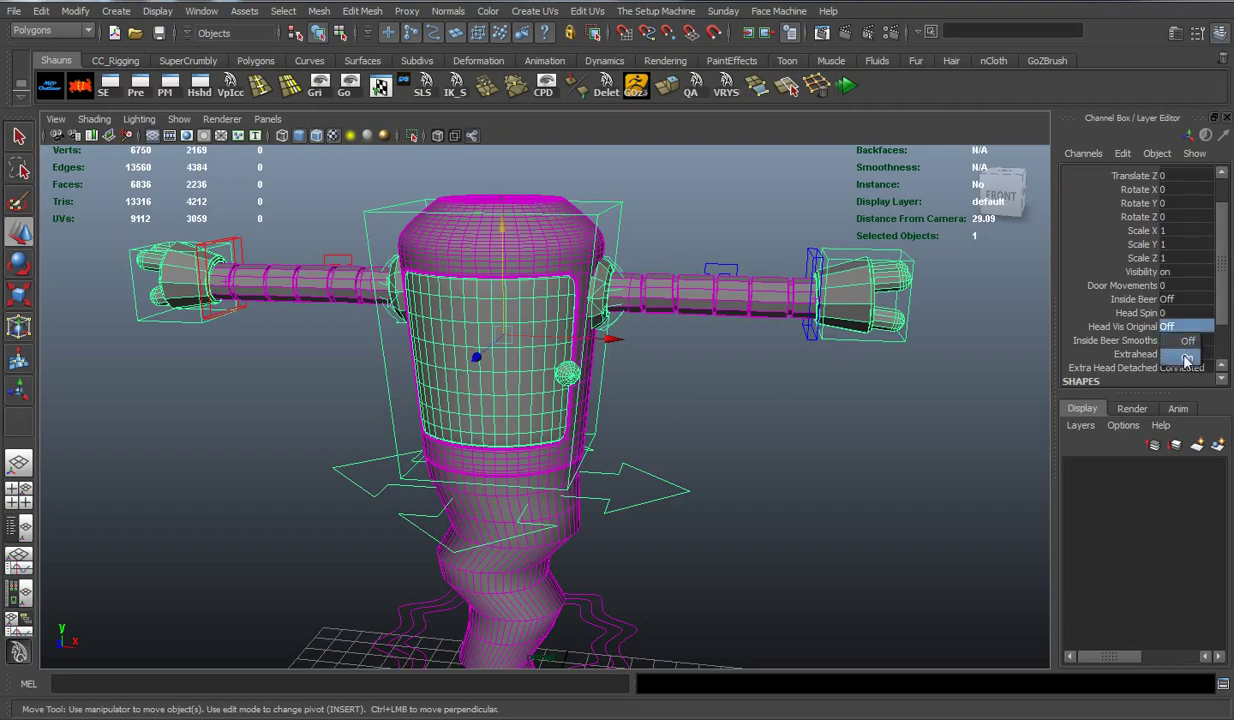
{"action": "left_click", "coordinate": [1184, 355]}
{"action": "left_click", "coordinate": [826, 469]}
{"action": "scroll", "coordinate": [780, 455], "scroll_direction": "down", "scroll_amount": 3}
{"action": "scroll", "coordinate": [716, 450], "scroll_direction": "down", "scroll_amount": 3}
{"action": "scroll", "coordinate": [680, 390], "scroll_direction": "down", "scroll_amount": 2}
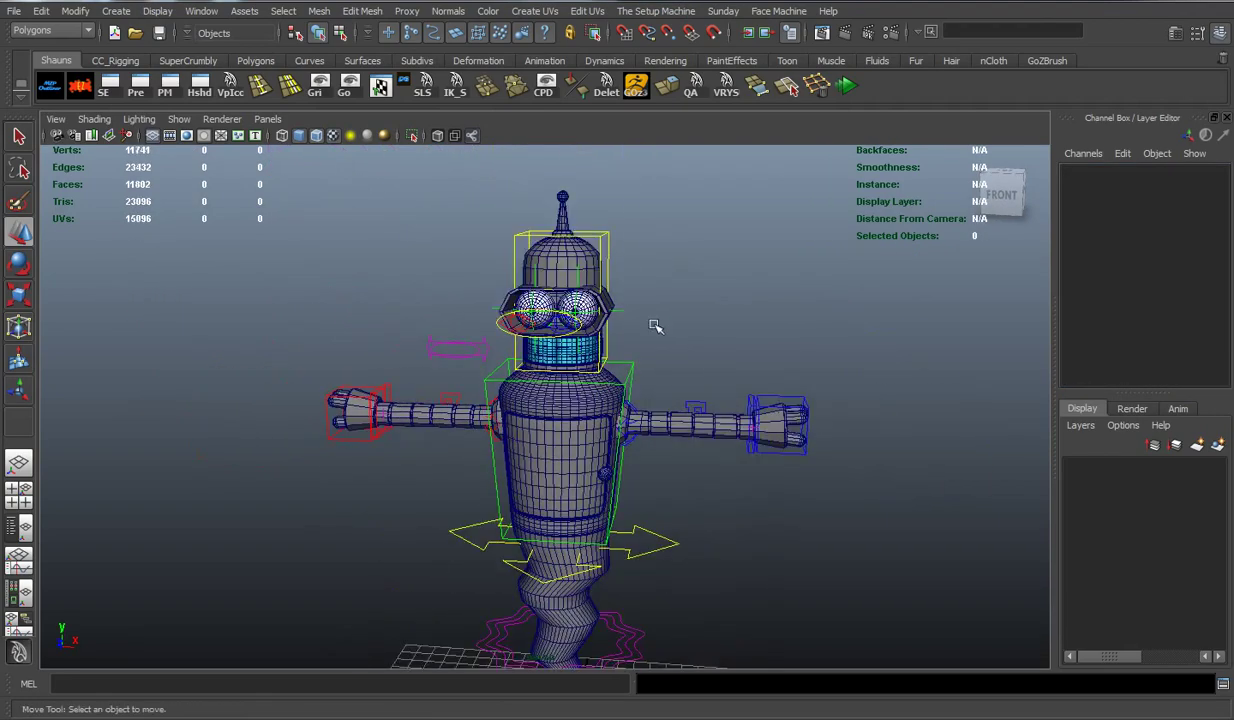
{"action": "mouse_move", "coordinate": [652, 325]}
{"action": "middle_mouse_down", "text": "alt"}
{"action": "mouse_move", "coordinate": [639, 358]}
{"action": "mouse_move", "coordinate": [568, 348]}
{"action": "middle_mouse_up", "text": "alt"}
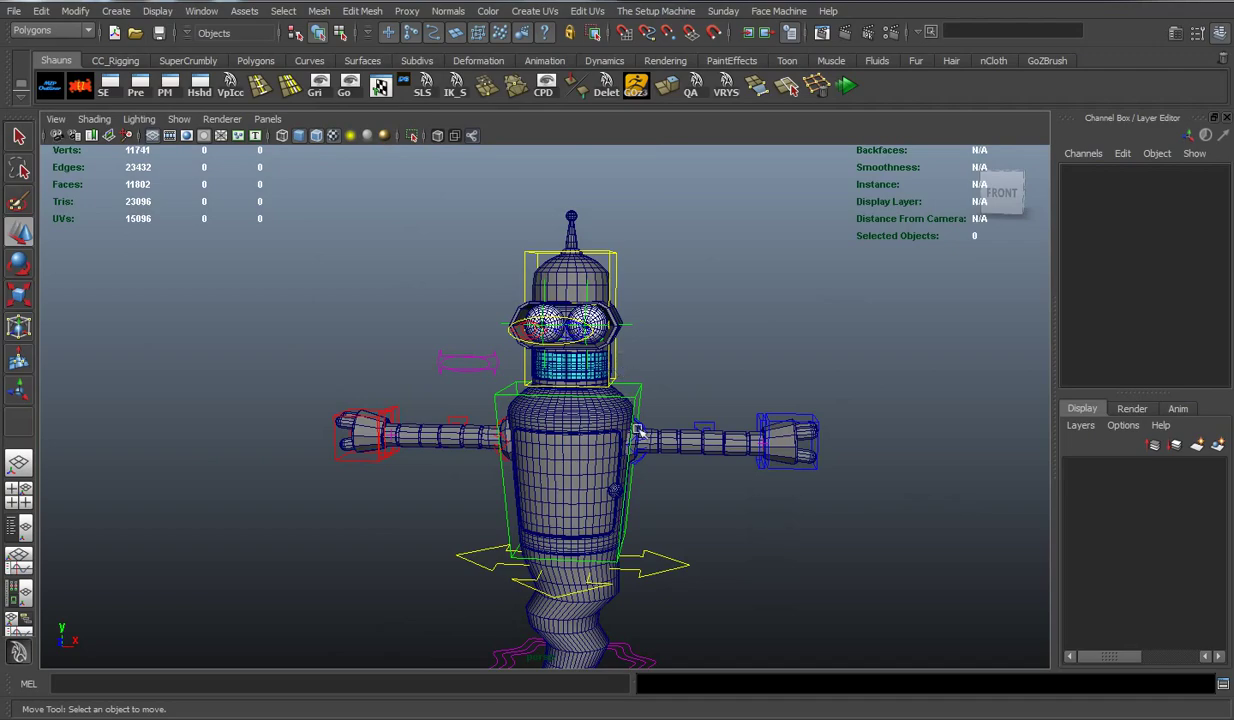
Select Cc_MoithDeformer and move it right along X to warp the teeth
{"action": "scroll", "coordinate": [650, 430], "scroll_direction": "up", "scroll_amount": 3}
{"action": "scroll", "coordinate": [645, 445], "scroll_direction": "up", "scroll_amount": 3}
{"action": "scroll", "coordinate": [620, 452], "scroll_direction": "up", "scroll_amount": 3}
{"action": "scroll", "coordinate": [611, 446], "scroll_direction": "up", "scroll_amount": 2}
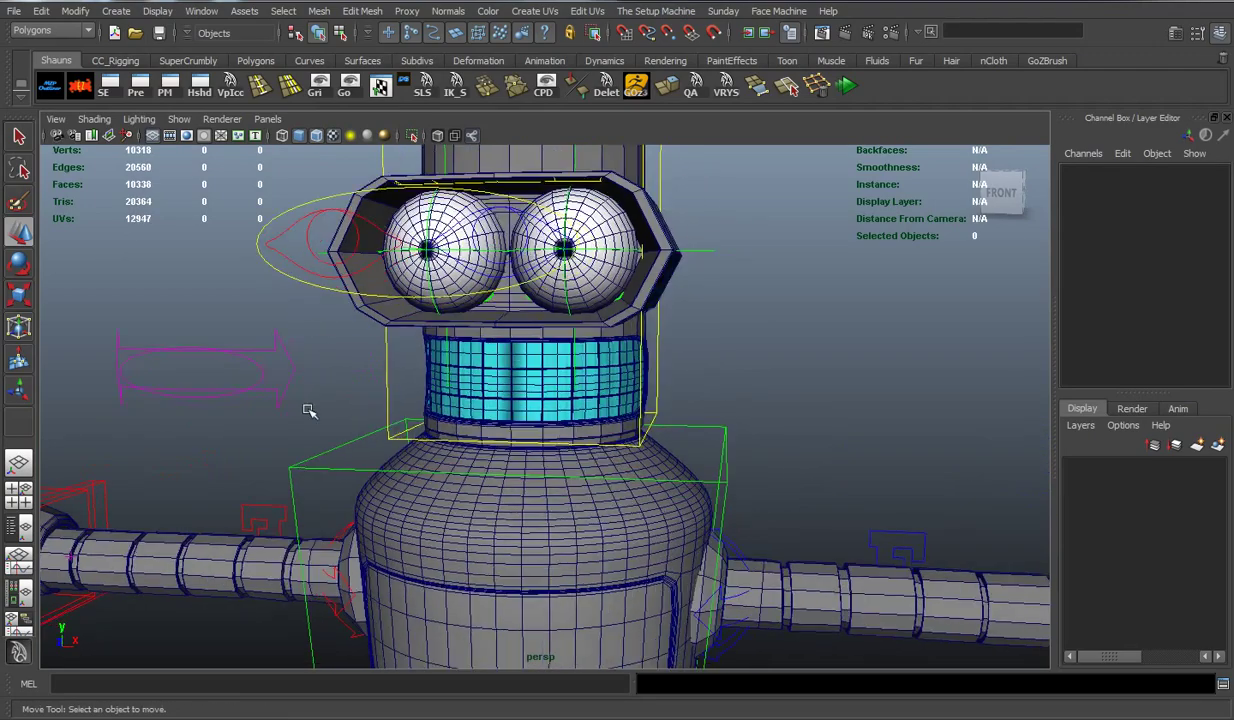
{"action": "left_click_drag", "start_coordinate": [309, 410], "coordinate": [313, 445], "text": "alt"}
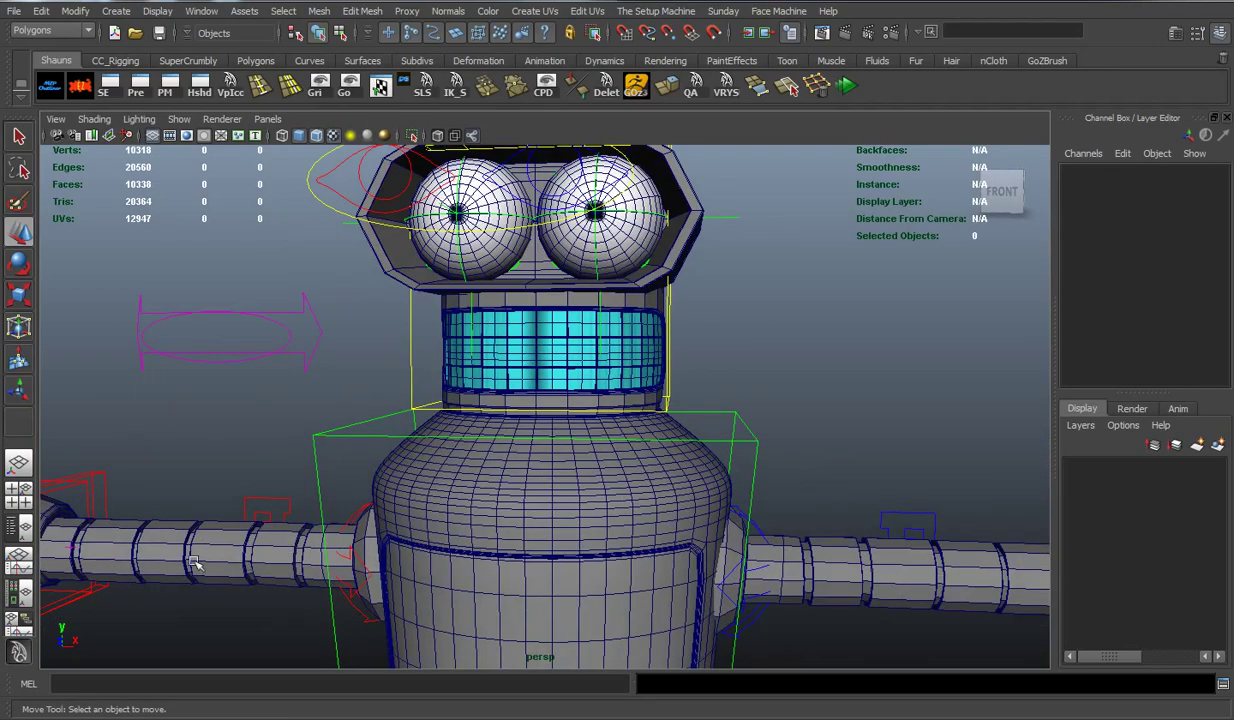
{"action": "left_click_drag", "start_coordinate": [157, 521], "coordinate": [243, 459], "text": "alt"}
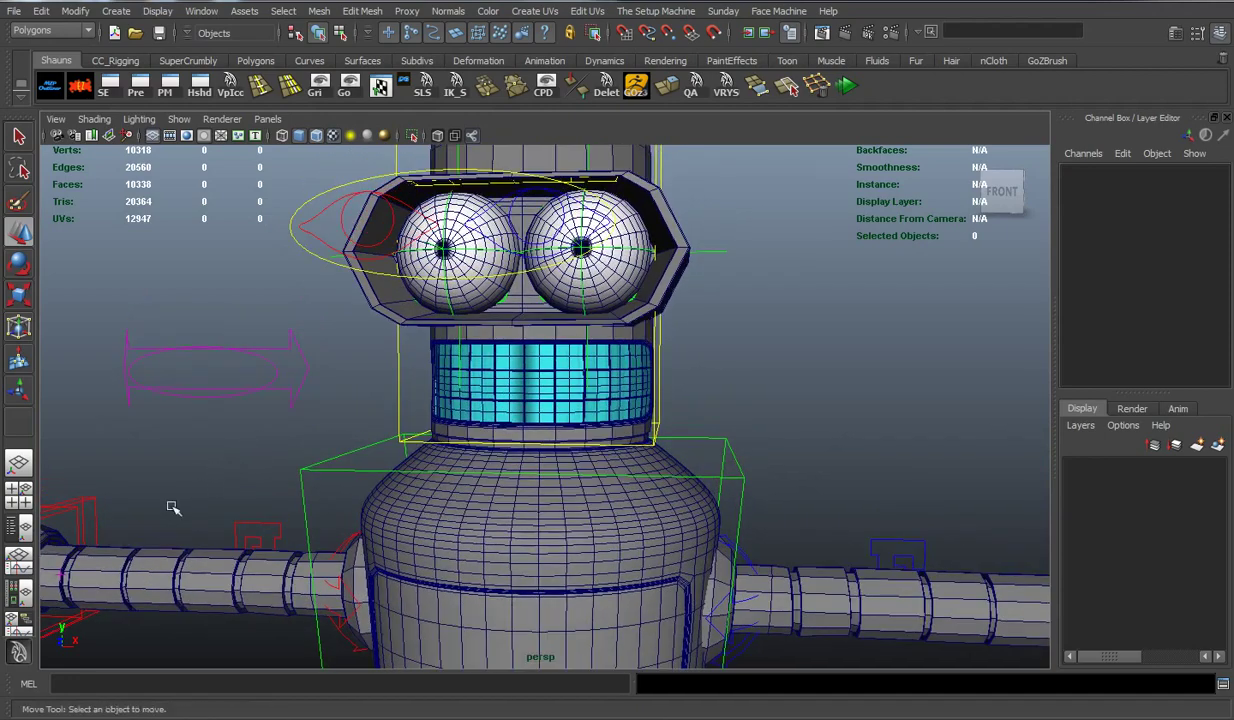
{"action": "left_click", "coordinate": [258, 350]}
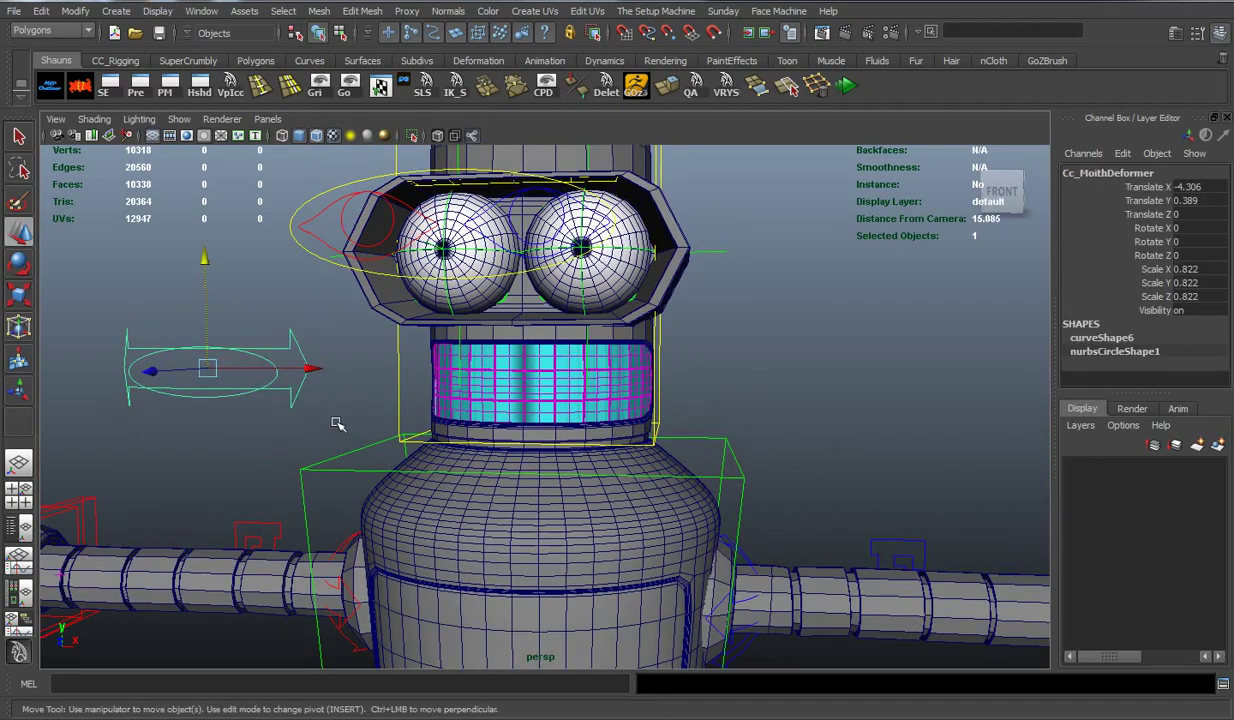
{"action": "scroll", "coordinate": [338, 424], "scroll_direction": "up", "scroll_amount": 3}
{"action": "scroll", "coordinate": [338, 424], "scroll_direction": "up", "scroll_amount": 1}
{"action": "mouse_move", "coordinate": [155, 369]}
{"action": "left_mouse_down"}
{"action": "mouse_move", "coordinate": [782, 416]}
{"action": "mouse_move", "coordinate": [454, 427]}
{"action": "mouse_move", "coordinate": [722, 431]}
{"action": "mouse_move", "coordinate": [584, 435]}
{"action": "mouse_move", "coordinate": [675, 435]}
{"action": "mouse_move", "coordinate": [260, 437]}
{"action": "left_mouse_up"}
Reset the mouth control's Scale to 1, enlarge it to double, and sweep it across the teeth
{"action": "left_click_drag", "start_coordinate": [1185, 269], "coordinate": [1195, 298]}
{"action": "type", "text": "1"}
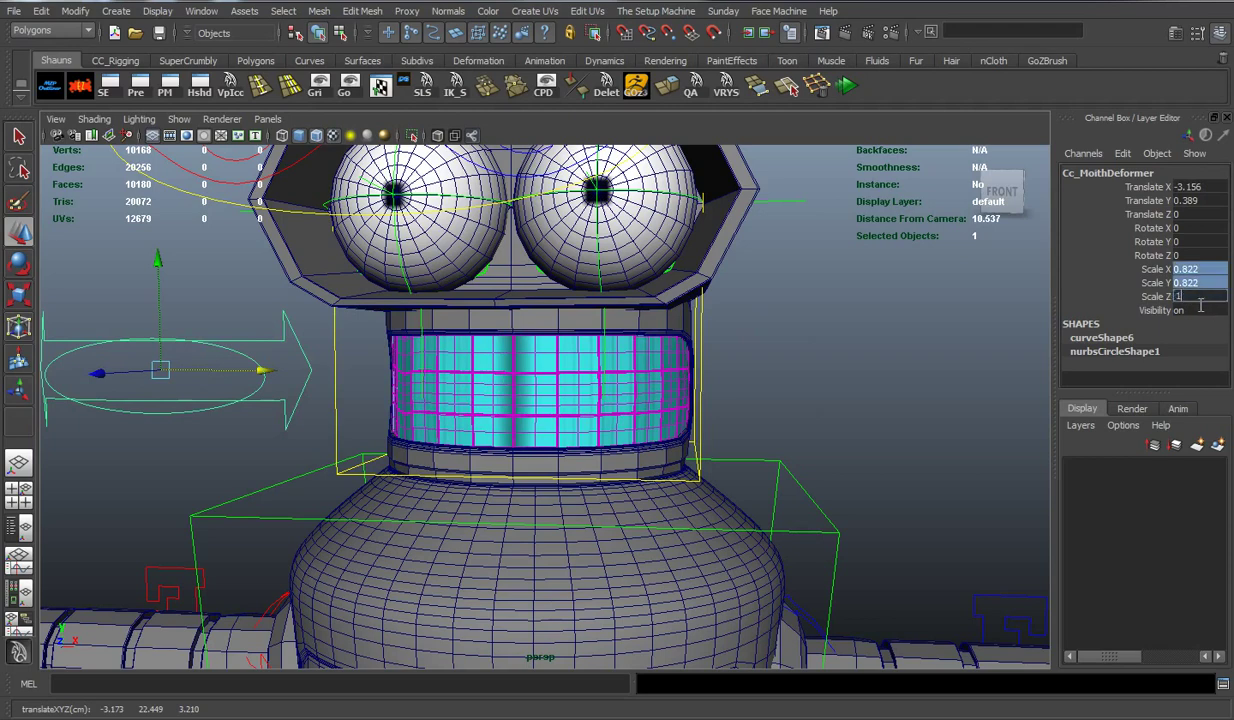
{"action": "key", "text": "Return"}
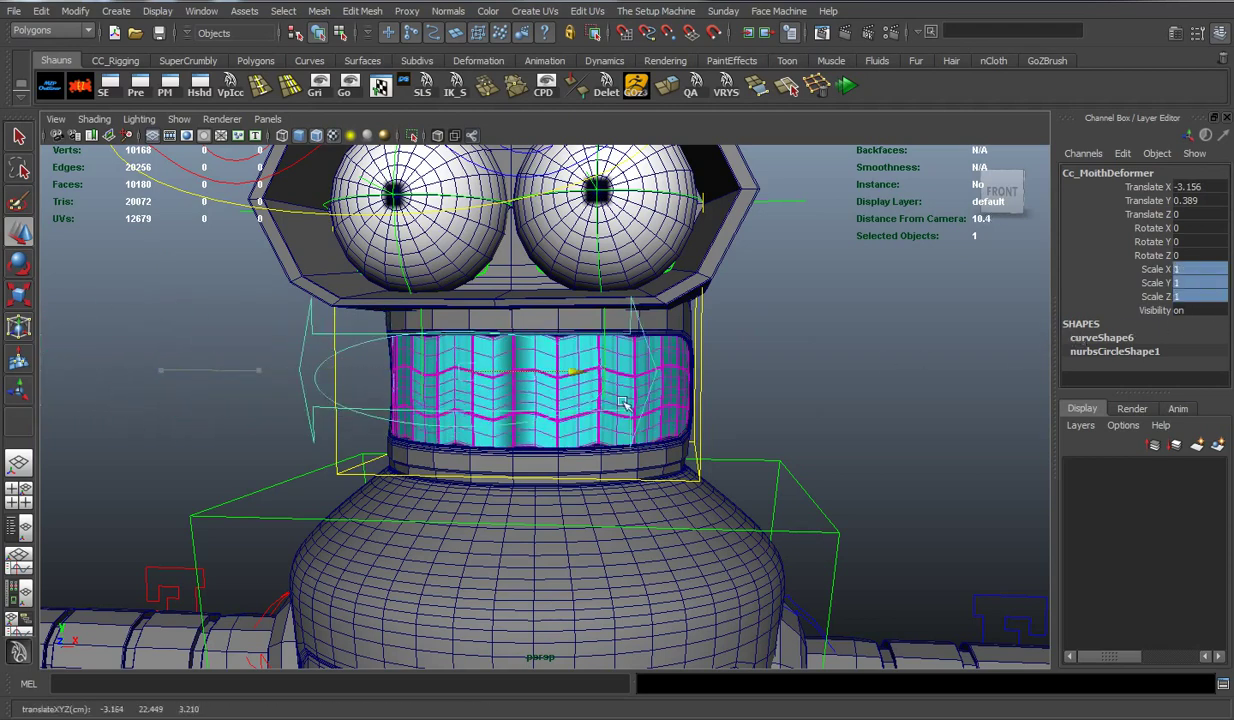
{"action": "left_click_drag", "start_coordinate": [274, 383], "coordinate": [630, 383]}
{"action": "key", "text": "r"}
{"action": "left_click_drag", "start_coordinate": [533, 385], "coordinate": [964, 430]}
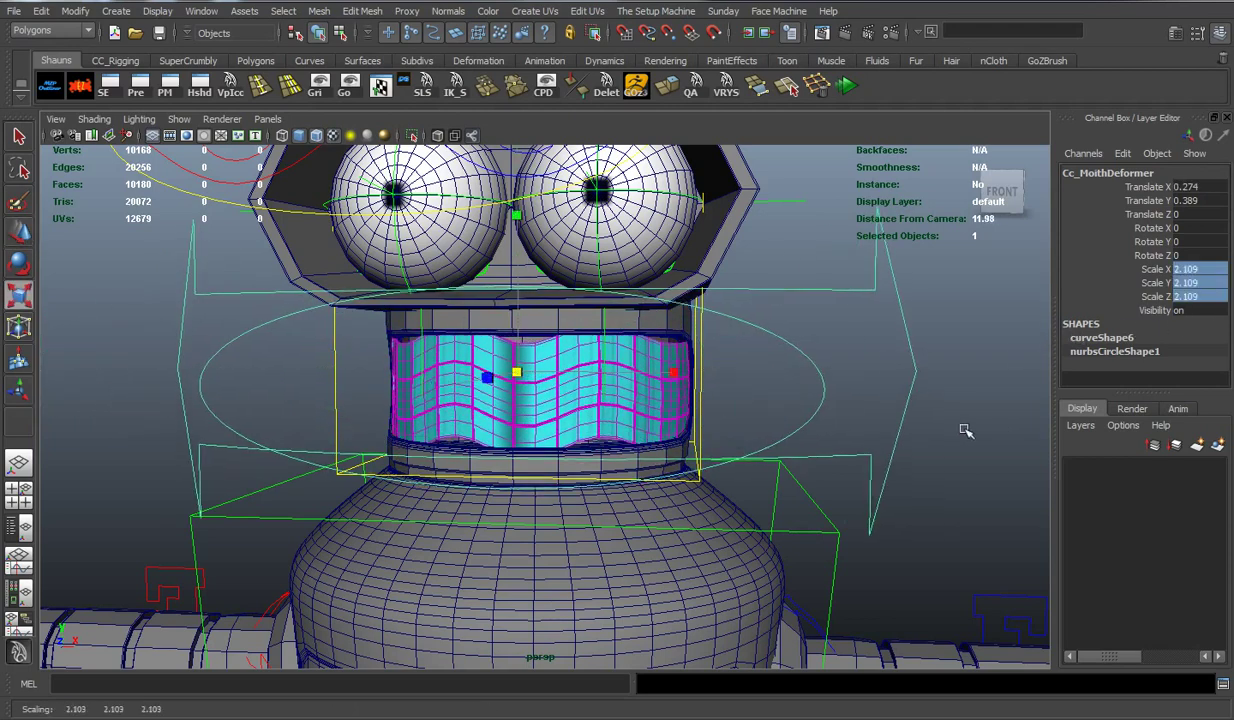
{"action": "key", "text": "w"}
{"action": "middle_click_drag", "start_coordinate": [565, 394], "coordinate": [482, 394]}
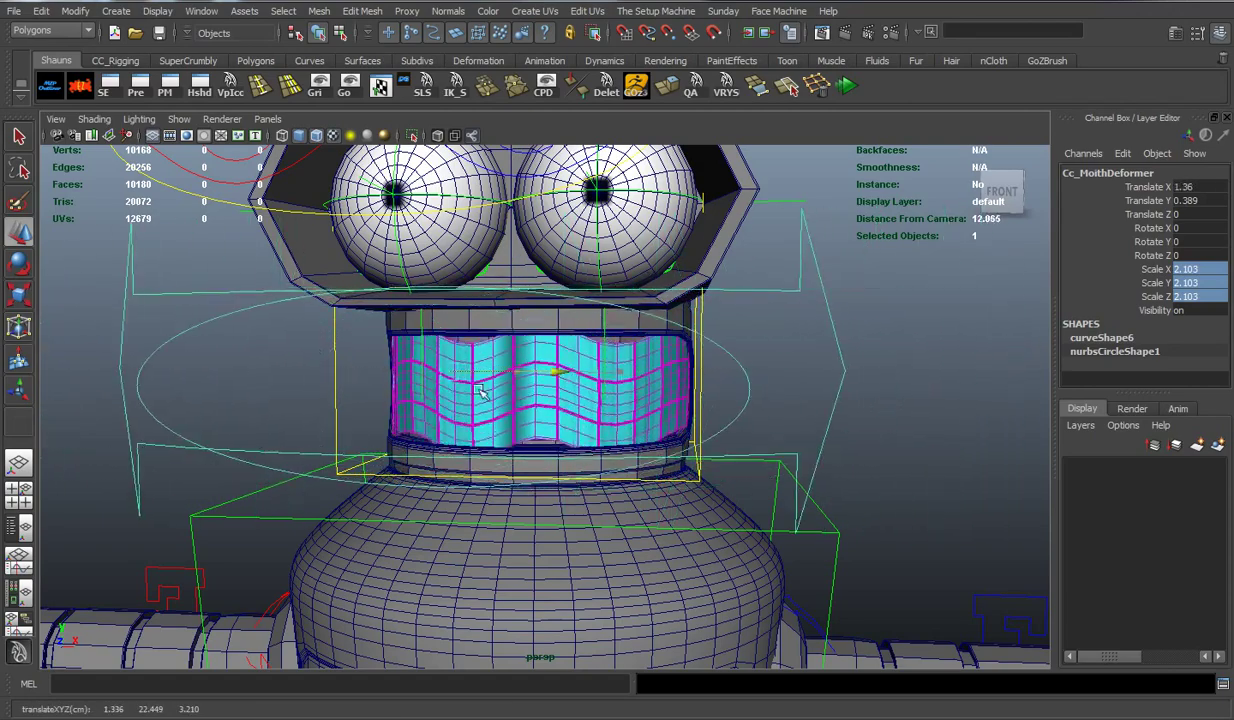
{"action": "mouse_move", "coordinate": [578, 408]}
{"action": "middle_mouse_down"}
{"action": "mouse_move", "coordinate": [490, 402]}
{"action": "mouse_move", "coordinate": [692, 412]}
{"action": "mouse_move", "coordinate": [700, 400]}
{"action": "mouse_move", "coordinate": [570, 408]}
{"action": "mouse_move", "coordinate": [601, 420]}
{"action": "middle_mouse_up"}
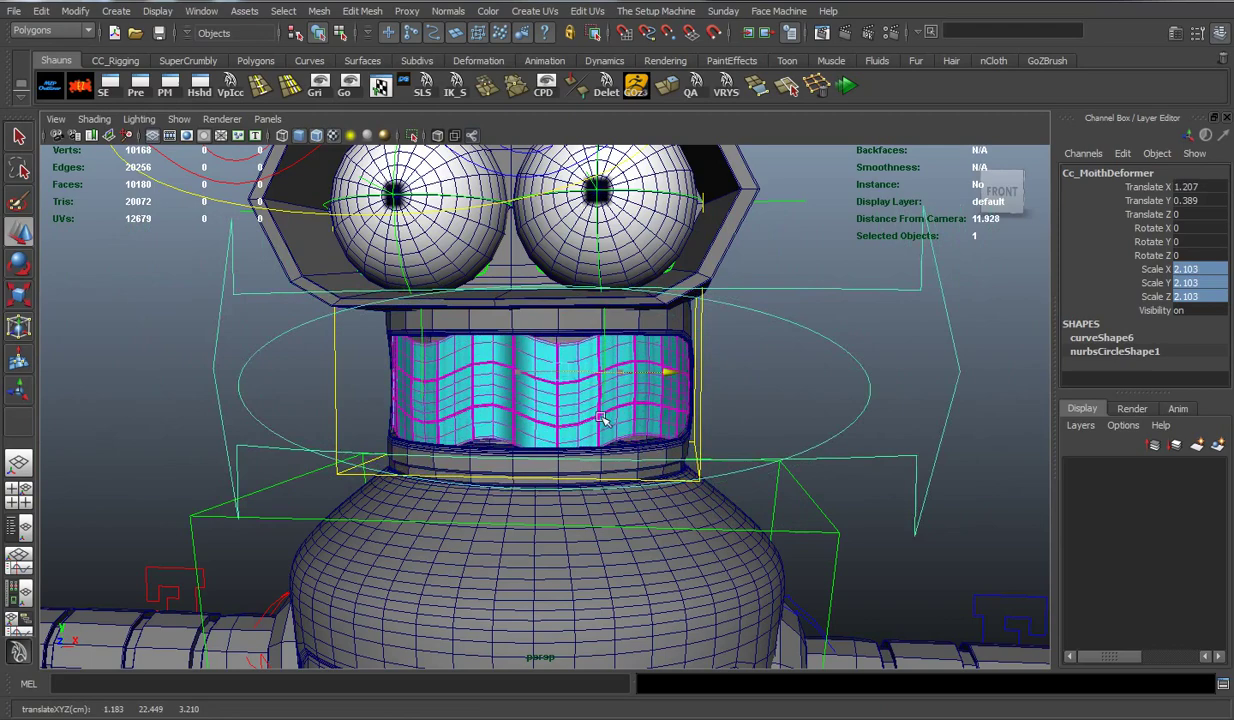
{"action": "key", "text": "ctrl+z"}
Shrink the mouth control below its original size and sweep it across the teeth
{"action": "key", "text": "r"}
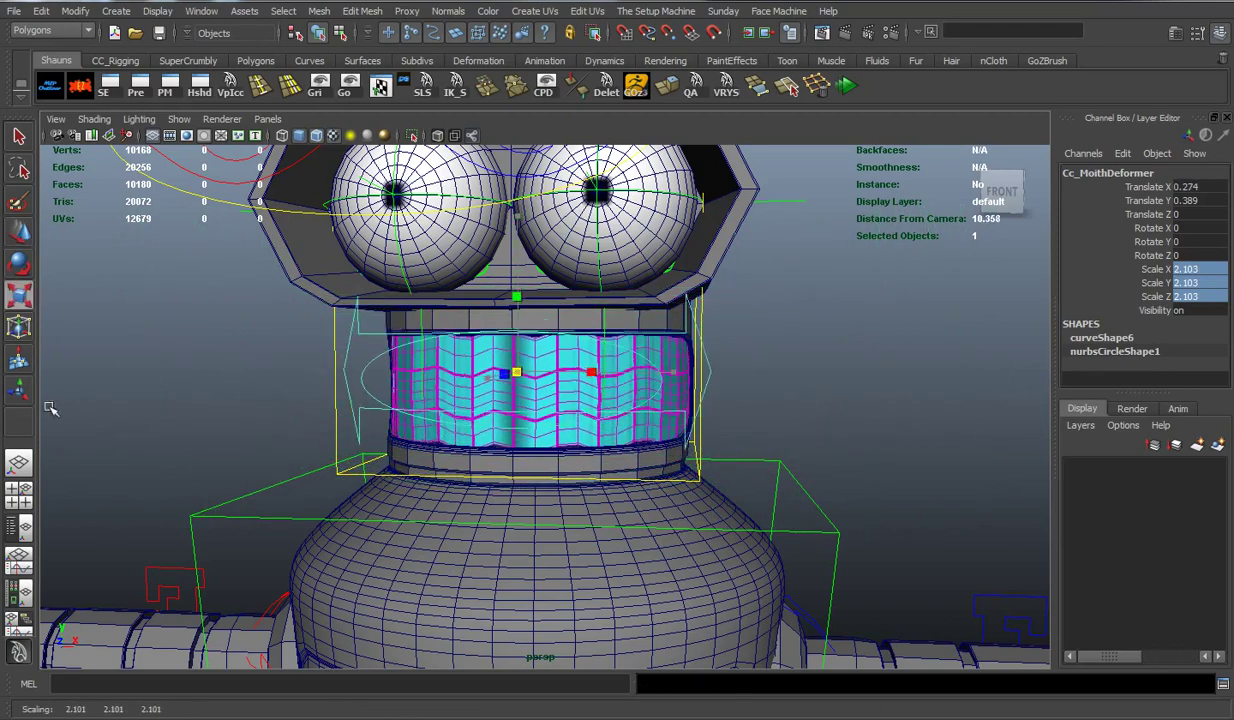
{"action": "middle_click_drag", "start_coordinate": [50, 408], "coordinate": [146, 408]}
{"action": "left_click_drag", "start_coordinate": [510, 385], "coordinate": [432, 385]}
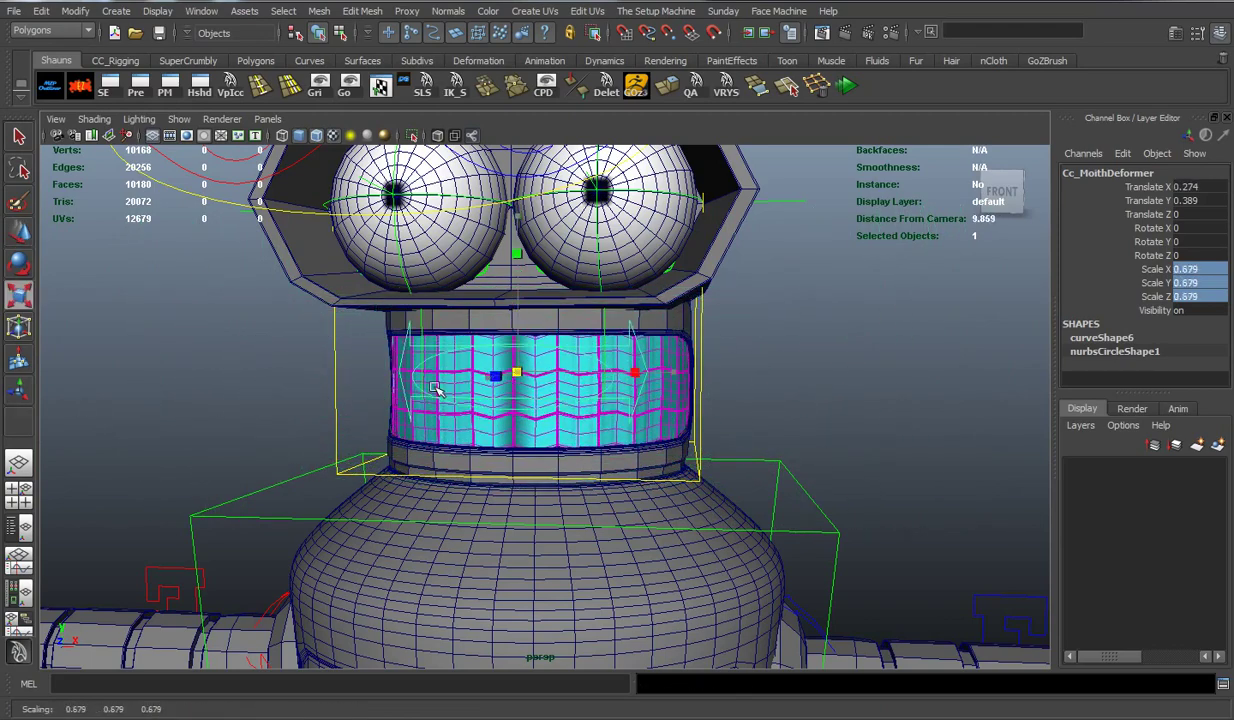
{"action": "key", "text": "w"}
{"action": "mouse_move", "coordinate": [769, 393]}
{"action": "middle_mouse_down"}
{"action": "mouse_move", "coordinate": [543, 403]}
{"action": "mouse_move", "coordinate": [722, 414]}
{"action": "mouse_move", "coordinate": [262, 414]}
{"action": "middle_mouse_up"}
{"action": "scroll", "coordinate": [753, 380], "scroll_direction": "down", "scroll_amount": 3}
Select Cc_Eye_Main and enlarge the Channel Box both vertically and horizontally
{"action": "middle_click_drag", "start_coordinate": [753, 380], "coordinate": [760, 427], "text": "alt"}
{"action": "left_click", "coordinate": [760, 427]}
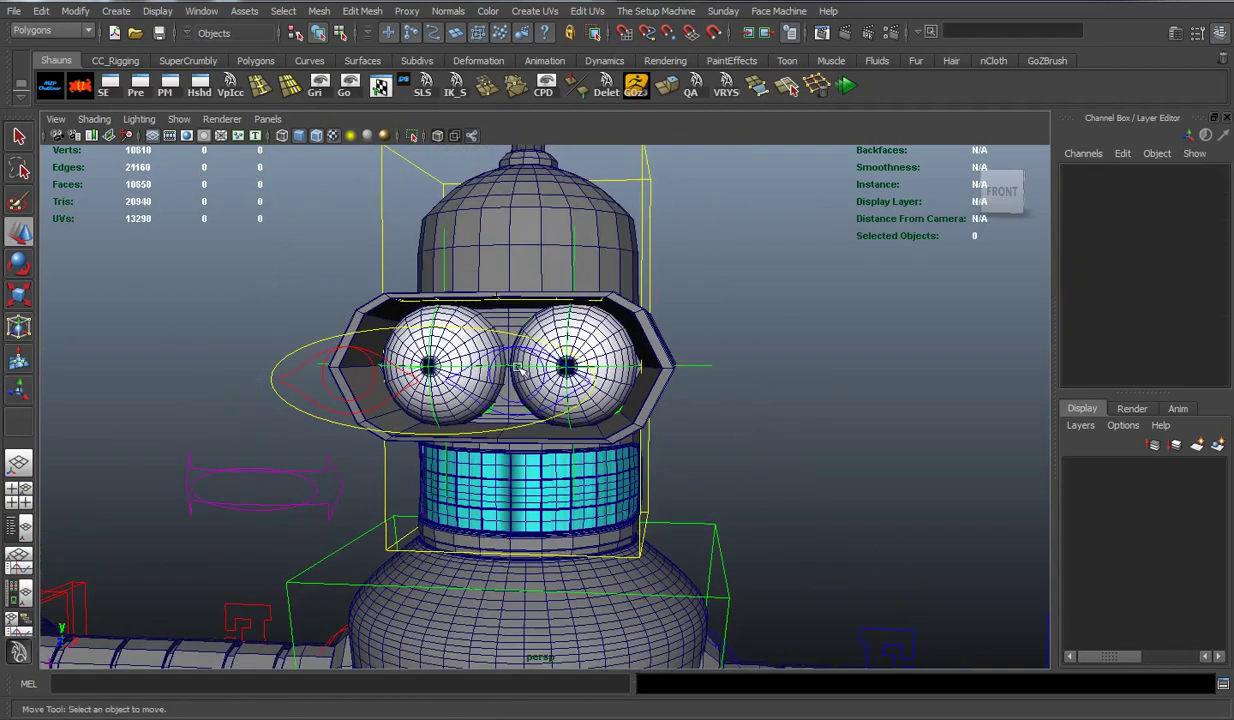
{"action": "left_click", "coordinate": [508, 368]}
{"action": "scroll", "coordinate": [1150, 320], "scroll_direction": "down", "scroll_amount": 3}
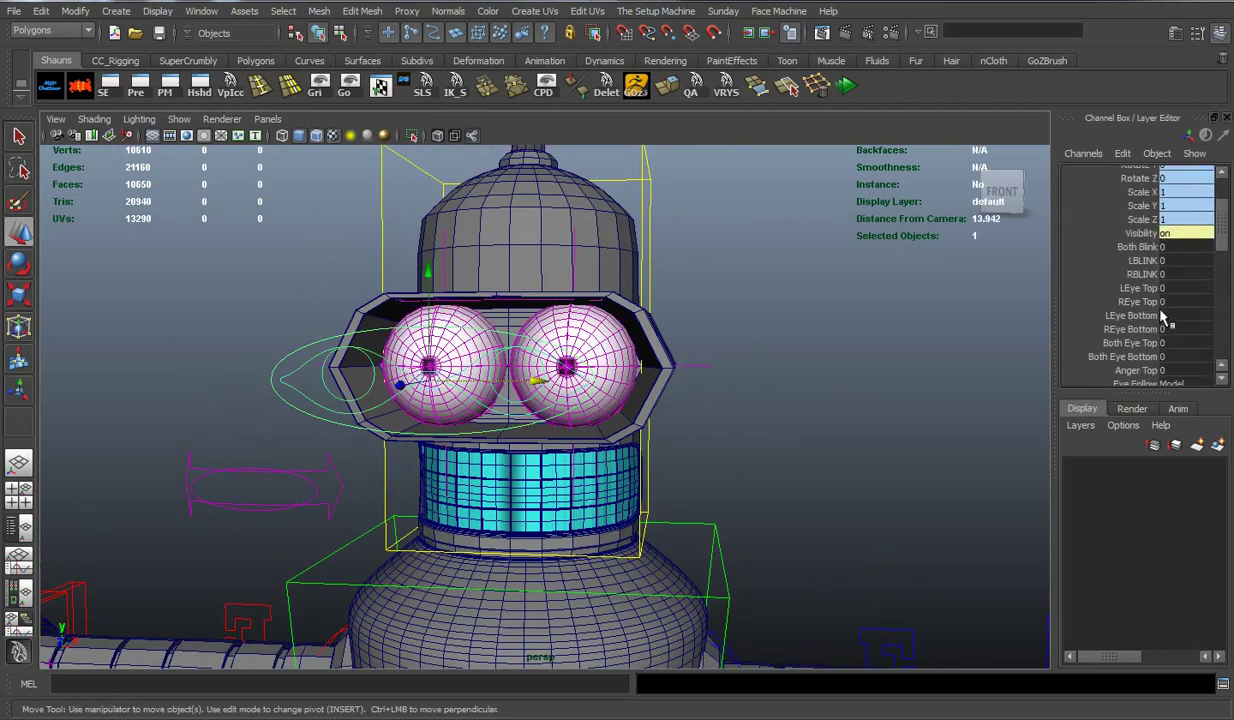
{"action": "scroll", "coordinate": [1157, 312], "scroll_direction": "down", "scroll_amount": 3}
{"action": "scroll", "coordinate": [1157, 312], "scroll_direction": "down", "scroll_amount": 3}
{"action": "scroll", "coordinate": [1160, 315], "scroll_direction": "up", "scroll_amount": 3}
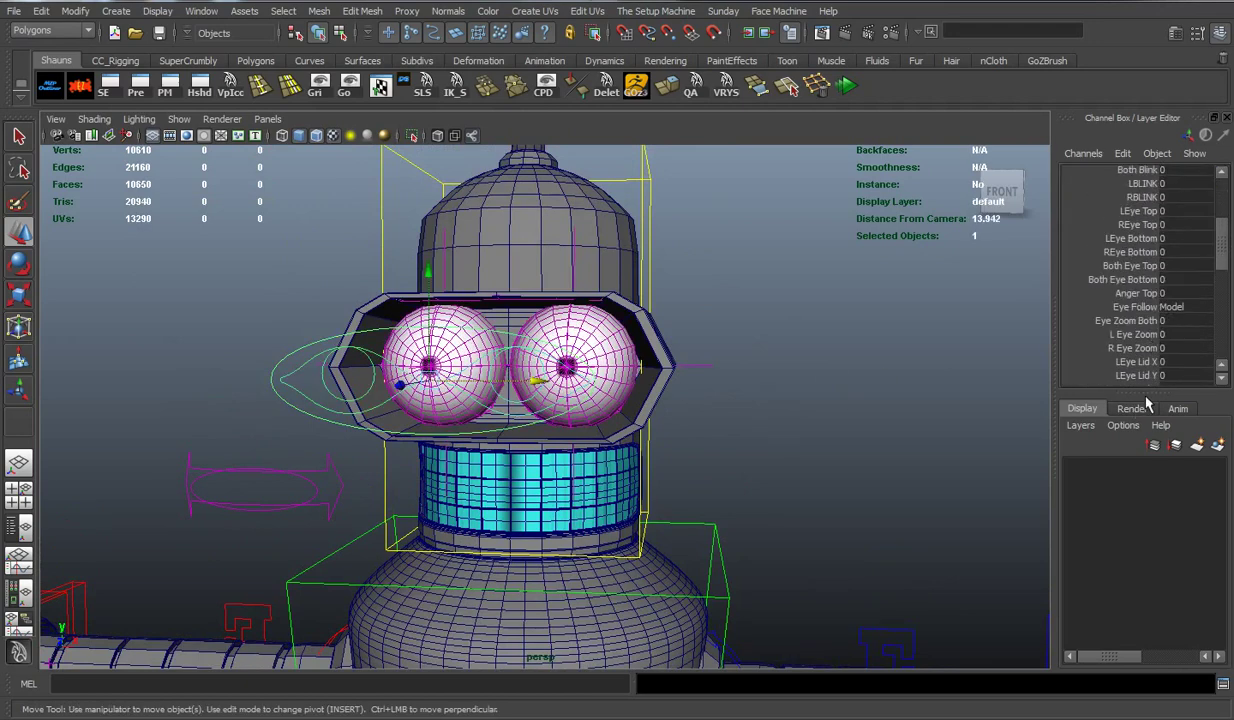
{"action": "left_click_drag", "start_coordinate": [1148, 408], "coordinate": [1148, 490]}
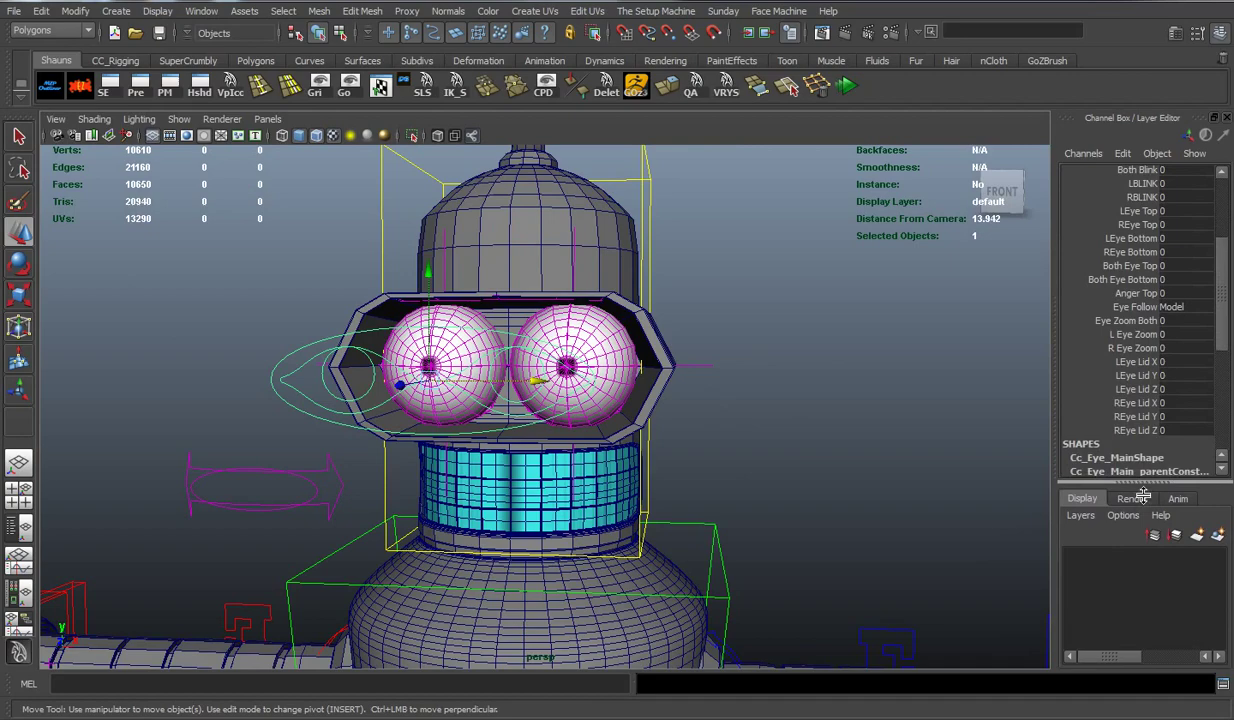
{"action": "mouse_move", "coordinate": [1058, 340]}
{"action": "left_mouse_down"}
{"action": "mouse_move", "coordinate": [873, 347]}
{"action": "mouse_move", "coordinate": [940, 345]}
{"action": "left_mouse_up"}
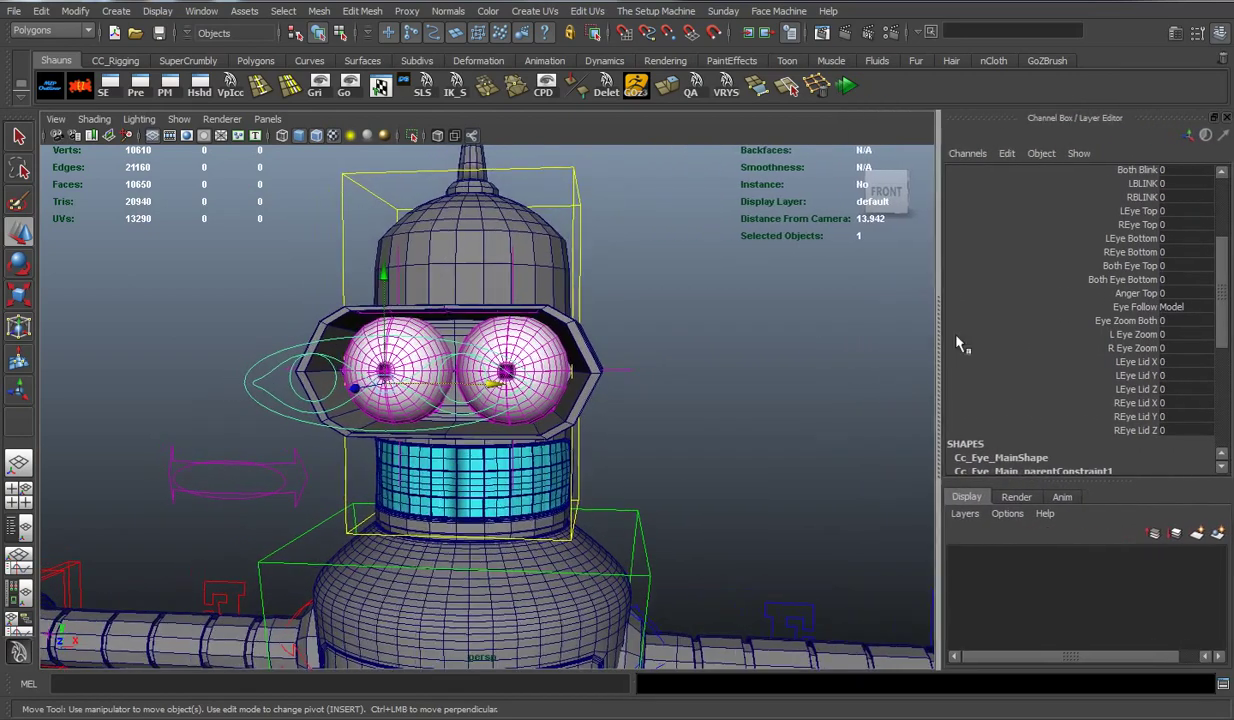
{"action": "scroll", "coordinate": [1220, 255], "scroll_direction": "up", "scroll_amount": 2}
{"action": "scroll", "coordinate": [1220, 255], "scroll_direction": "down", "scroll_amount": 1}
Inspect both eyeball spheres, showing them with smooth shading
{"action": "left_click", "coordinate": [985, 245]}
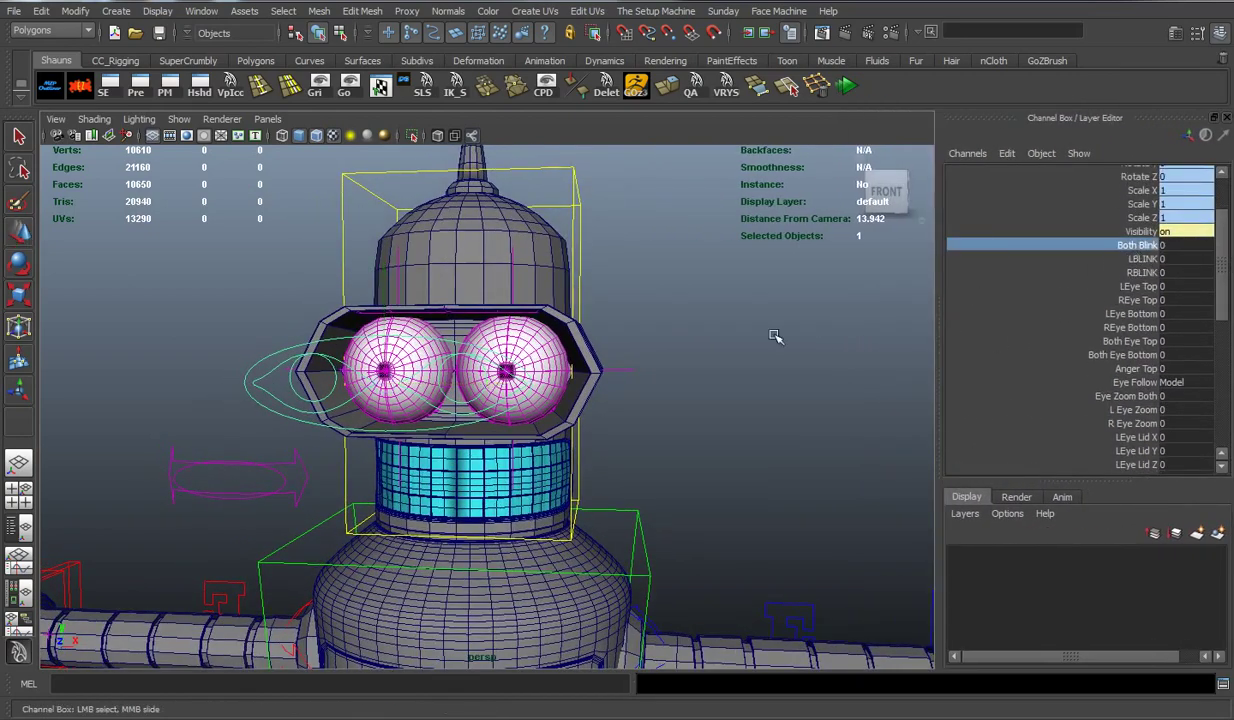
{"action": "scroll", "coordinate": [737, 350], "scroll_direction": "up", "scroll_amount": 5}
{"action": "scroll", "coordinate": [611, 352], "scroll_direction": "up", "scroll_amount": 5}
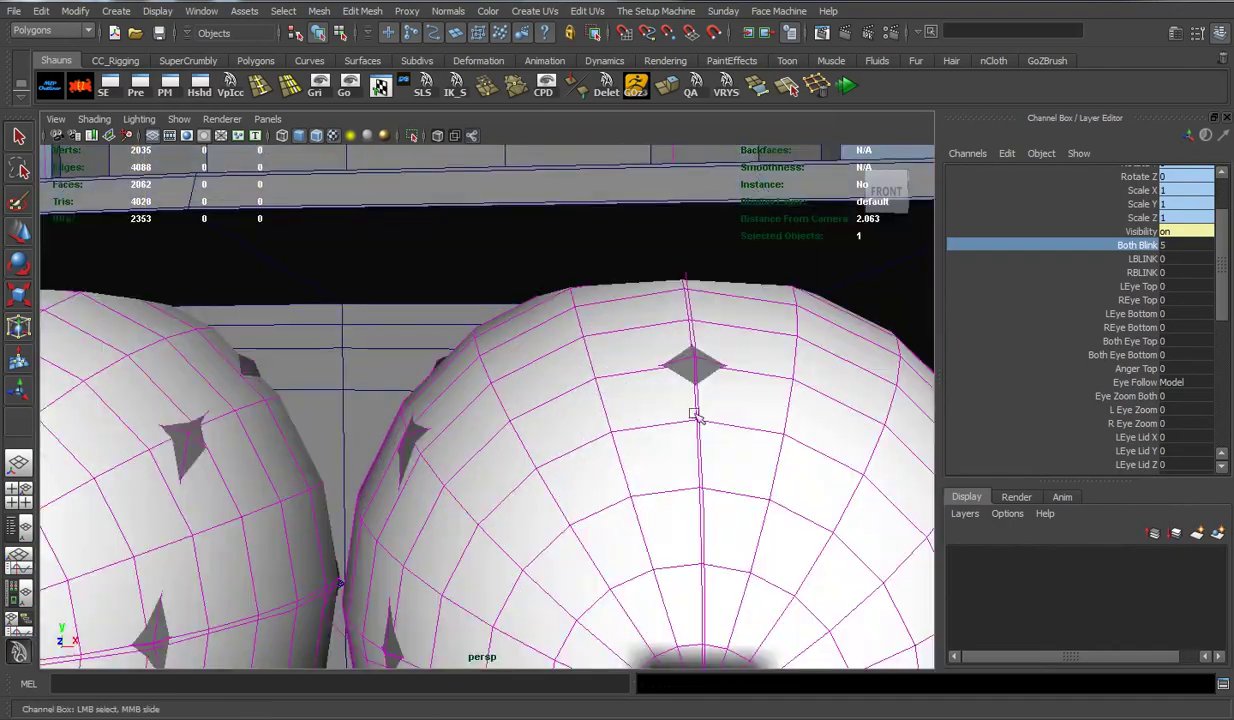
{"action": "left_click", "coordinate": [716, 388]}
{"action": "key", "text": "w"}
{"action": "key", "text": "3"}
{"action": "scroll", "coordinate": [565, 427], "scroll_direction": "down", "scroll_amount": 5}
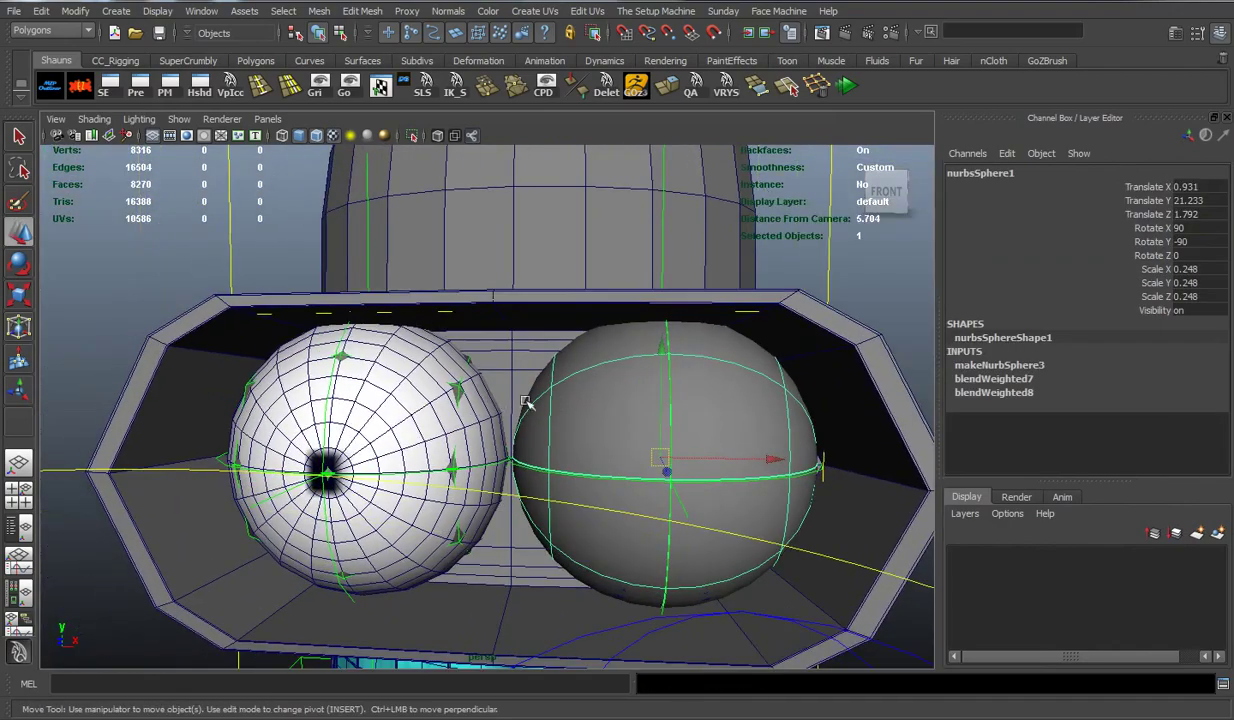
{"action": "scroll", "coordinate": [470, 393], "scroll_direction": "up", "scroll_amount": 5}
{"action": "left_click", "coordinate": [425, 378]}
{"action": "scroll", "coordinate": [512, 415], "scroll_direction": "down", "scroll_amount": 5}
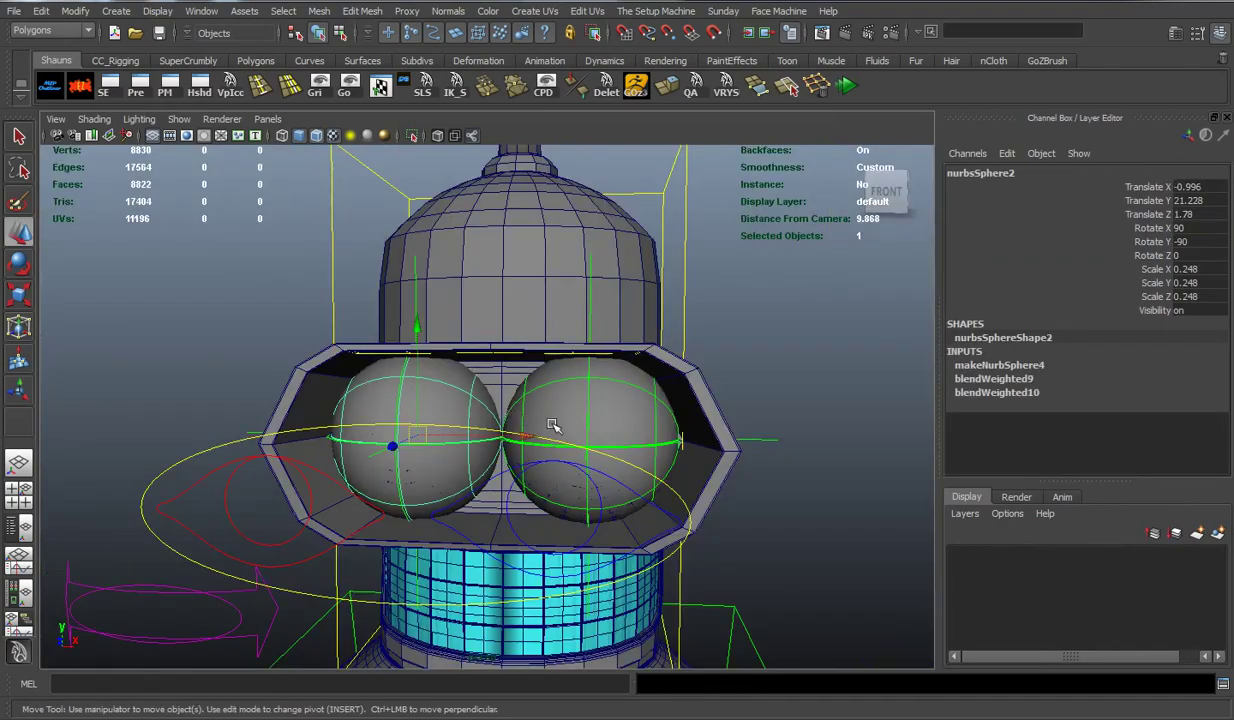
{"action": "left_click", "coordinate": [738, 402]}
On Cc_Eye_Main, test Both Blink, LBLINK and RBLINK and lower the upper eyelids
{"action": "left_click", "coordinate": [537, 431]}
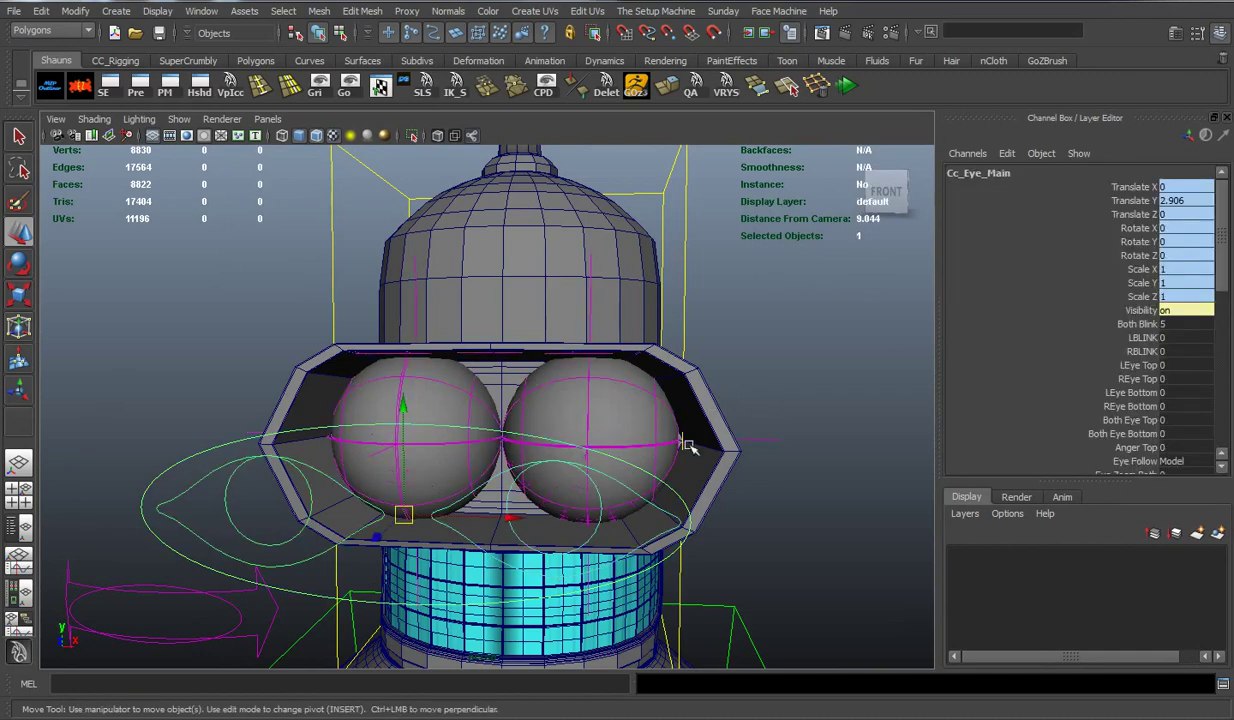
{"action": "left_click", "coordinate": [1137, 324]}
{"action": "mouse_move", "coordinate": [880, 343]}
{"action": "middle_mouse_down"}
{"action": "mouse_move", "coordinate": [908, 383]}
{"action": "mouse_move", "coordinate": [782, 402]}
{"action": "mouse_move", "coordinate": [781, 380]}
{"action": "mouse_move", "coordinate": [796, 395]}
{"action": "mouse_move", "coordinate": [852, 379]}
{"action": "mouse_move", "coordinate": [712, 367]}
{"action": "mouse_move", "coordinate": [857, 383]}
{"action": "middle_mouse_up"}
{"action": "left_click", "coordinate": [1100, 337]}
{"action": "left_click", "coordinate": [1105, 351]}
{"action": "left_click", "coordinate": [1118, 365]}
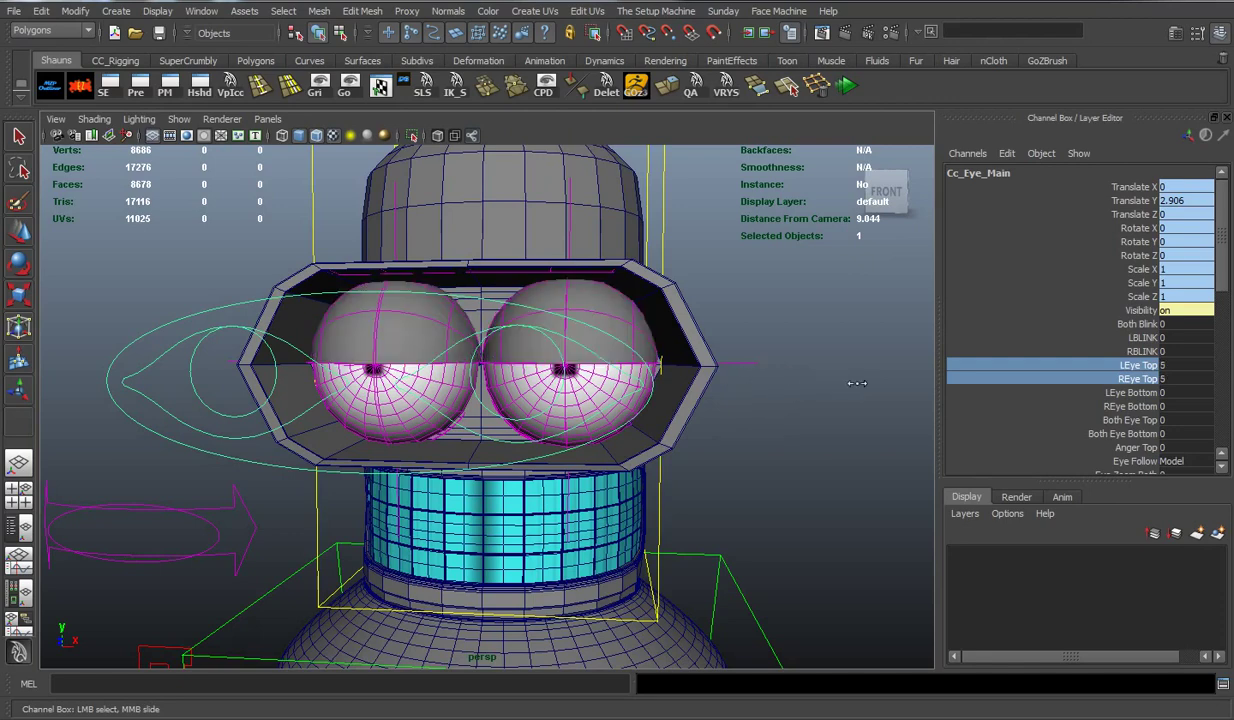
Slide the lower eyelid, Eye Top and Eye Bottom channels to move both lids
{"action": "left_click", "coordinate": [1130, 392]}
{"action": "left_click", "coordinate": [1130, 406], "text": "shift"}
{"action": "mouse_move", "coordinate": [819, 400]}
{"action": "middle_mouse_down"}
{"action": "mouse_move", "coordinate": [968, 412]}
{"action": "mouse_move", "coordinate": [660, 410]}
{"action": "middle_mouse_up"}
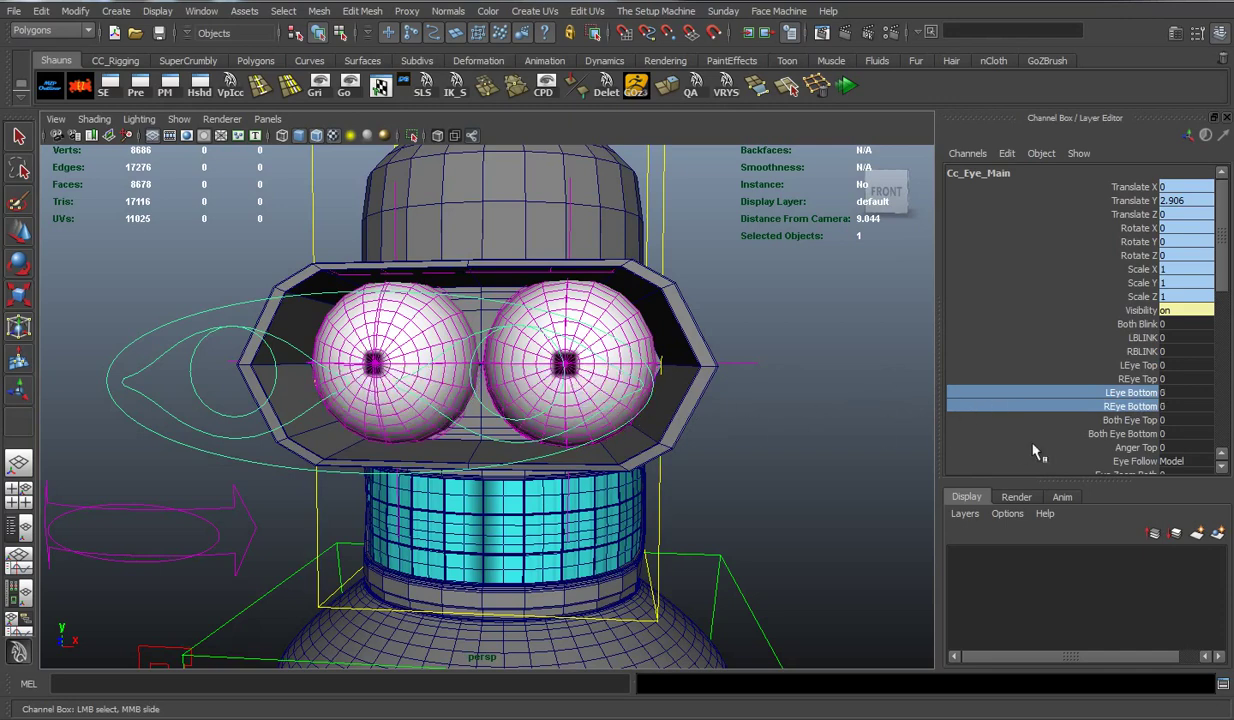
{"action": "left_click", "coordinate": [1130, 420]}
{"action": "mouse_move", "coordinate": [777, 413]}
{"action": "middle_mouse_down"}
{"action": "mouse_move", "coordinate": [895, 400]}
{"action": "mouse_move", "coordinate": [650, 403]}
{"action": "middle_mouse_up"}
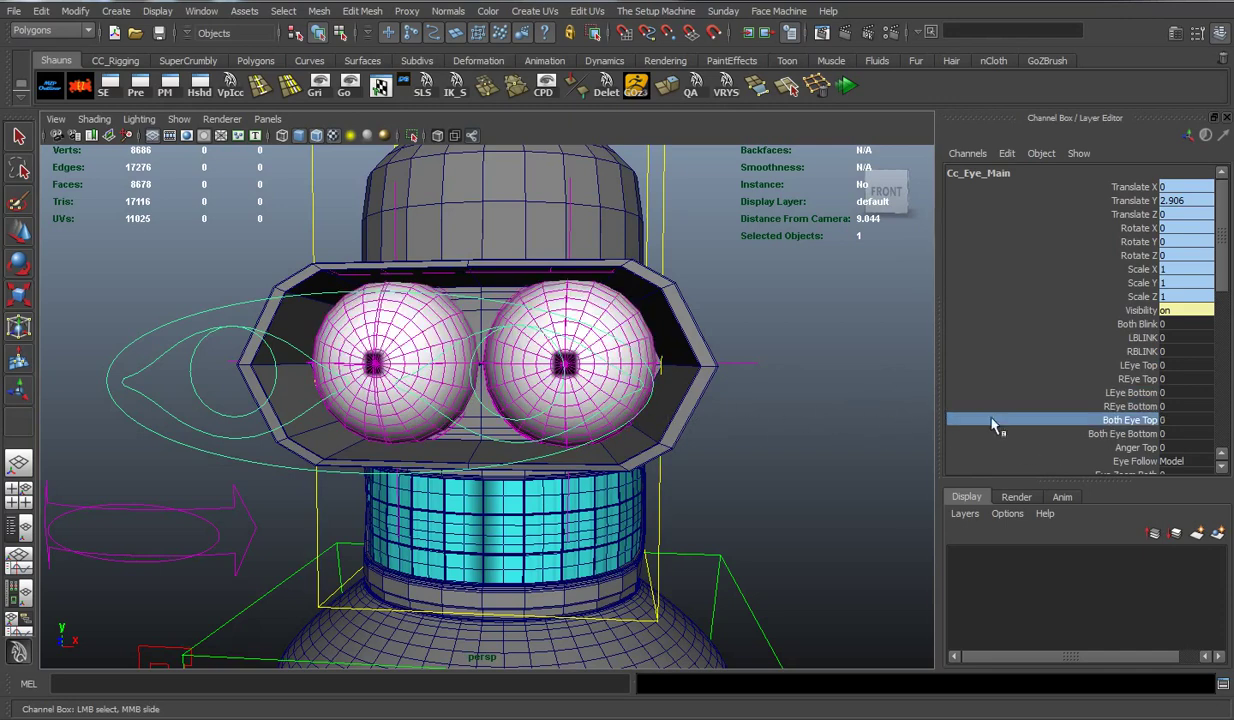
{"action": "scroll", "coordinate": [1110, 410], "scroll_direction": "down", "scroll_amount": 2}
{"action": "left_click", "coordinate": [1120, 395]}
{"action": "mouse_move", "coordinate": [789, 396]}
{"action": "middle_mouse_down"}
{"action": "mouse_move", "coordinate": [955, 416]}
{"action": "mouse_move", "coordinate": [811, 421]}
{"action": "middle_mouse_up"}
Slide Anger Top to slant Bender's upper lids into a scowl and orbit close to inspect
{"action": "left_click", "coordinate": [1137, 410]}
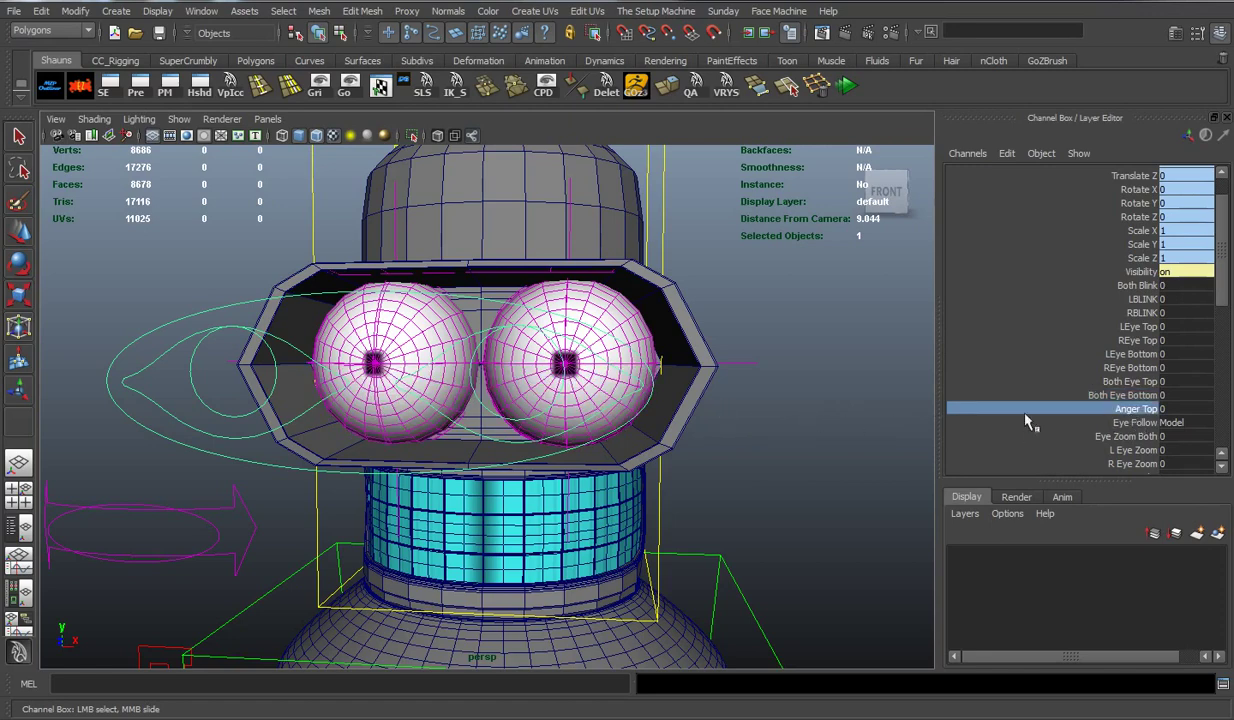
{"action": "middle_click_drag", "start_coordinate": [746, 399], "coordinate": [908, 414]}
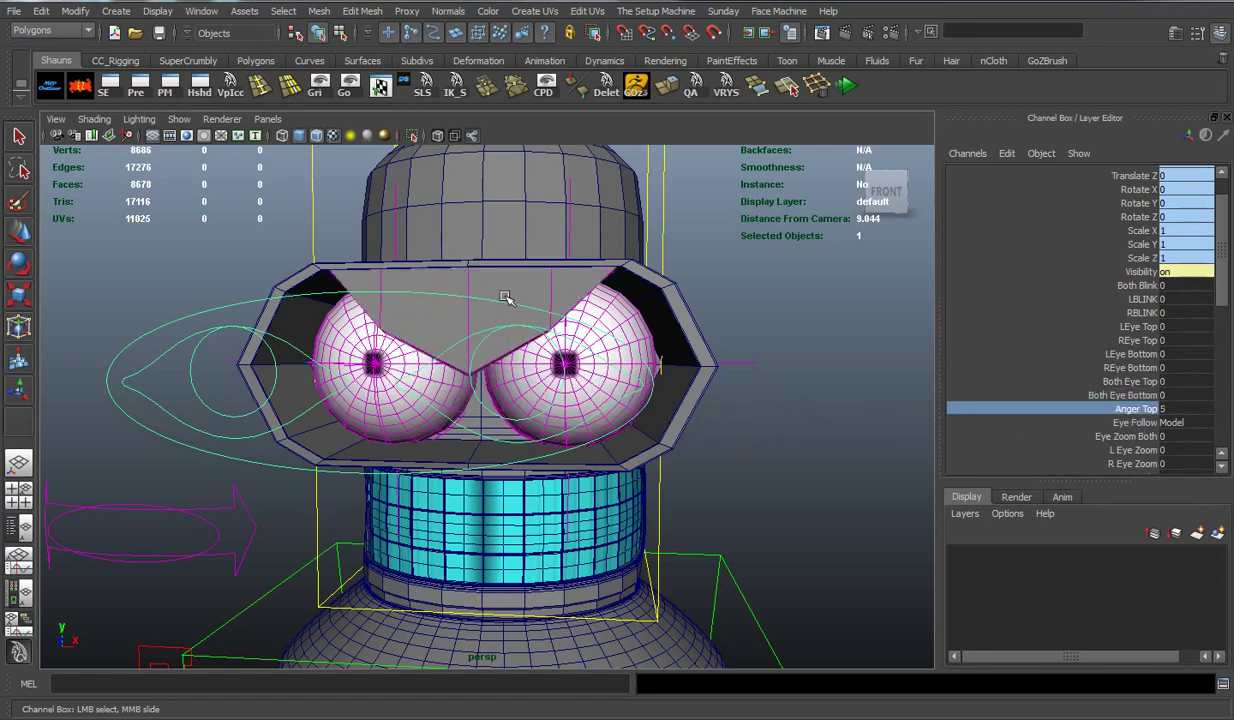
{"action": "mouse_move", "coordinate": [308, 345]}
{"action": "left_mouse_down", "text": "alt"}
{"action": "mouse_move", "coordinate": [482, 386]}
{"action": "mouse_move", "coordinate": [400, 370]}
{"action": "left_mouse_up", "text": "alt"}
{"action": "scroll", "coordinate": [386, 358], "scroll_direction": "up", "scroll_amount": 5}
{"action": "middle_click_drag", "start_coordinate": [386, 358], "coordinate": [459, 477], "text": "alt"}
{"action": "left_click_drag", "start_coordinate": [459, 477], "coordinate": [724, 481], "text": "alt"}
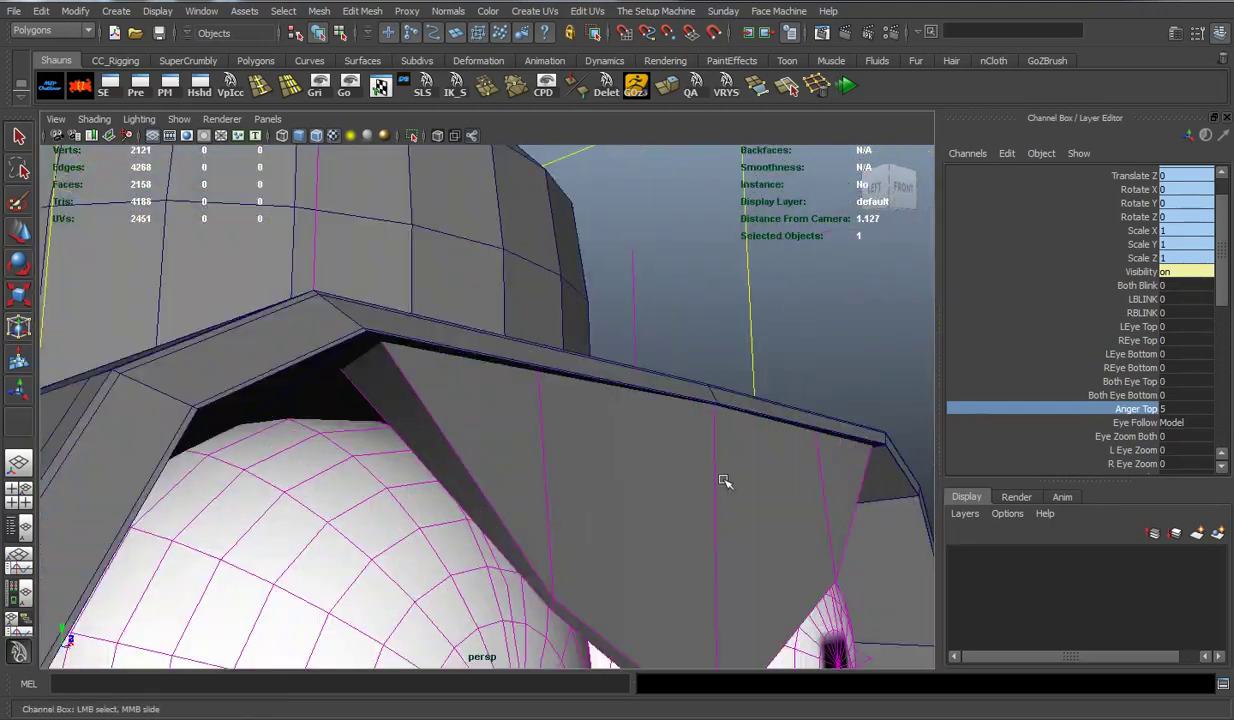
Return Anger Top to zero, reopening the lids, then pull back to the whole head
{"action": "left_click", "coordinate": [1080, 395]}
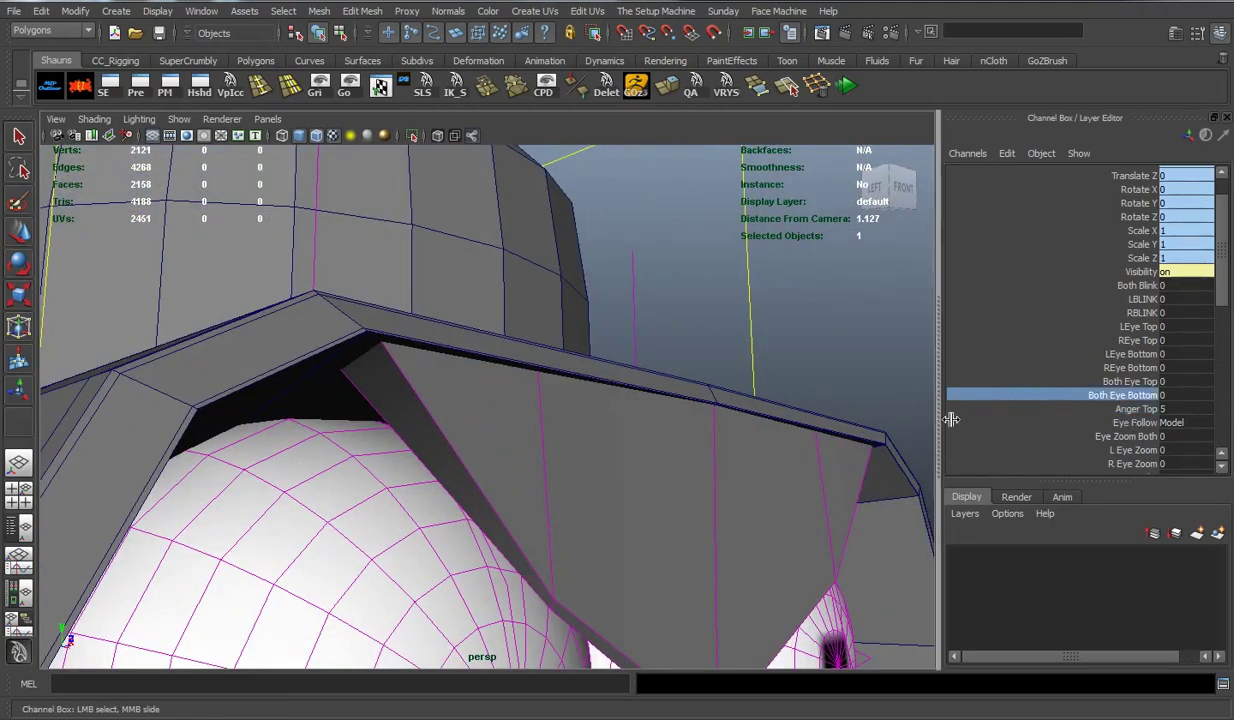
{"action": "left_click", "coordinate": [1130, 409]}
{"action": "middle_click_drag", "start_coordinate": [922, 372], "coordinate": [784, 383]}
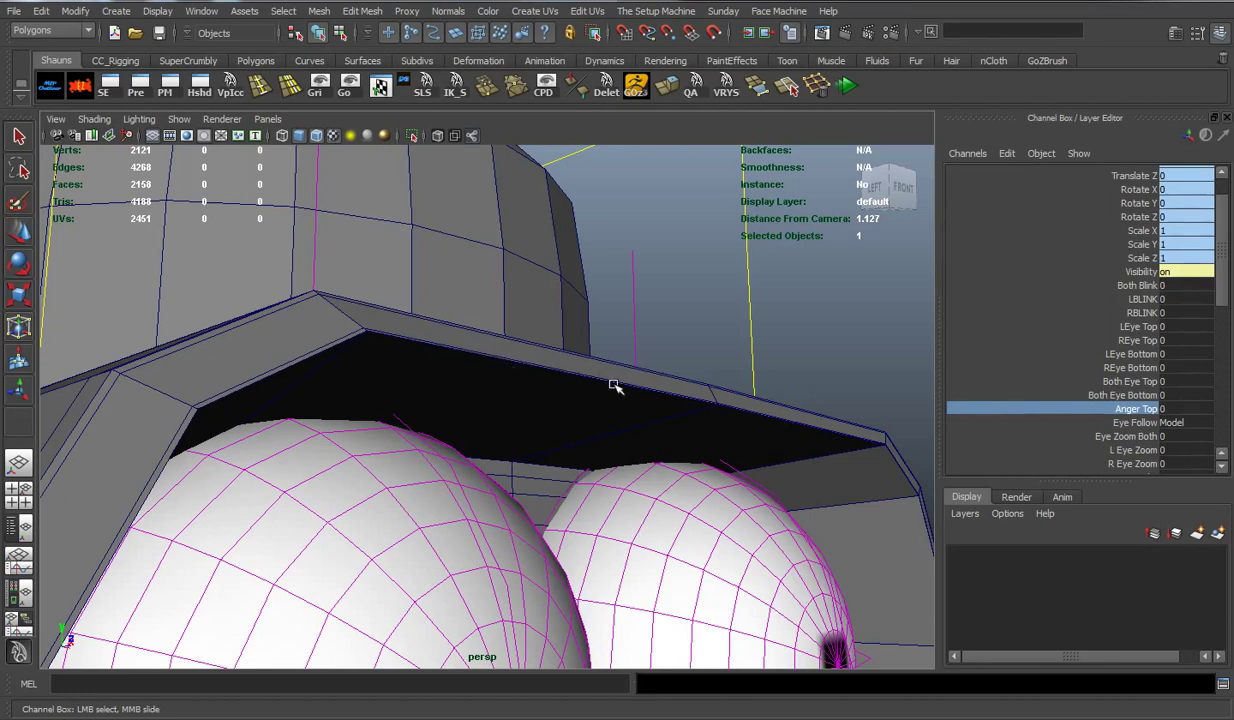
{"action": "middle_click_drag", "start_coordinate": [617, 396], "coordinate": [651, 399]}
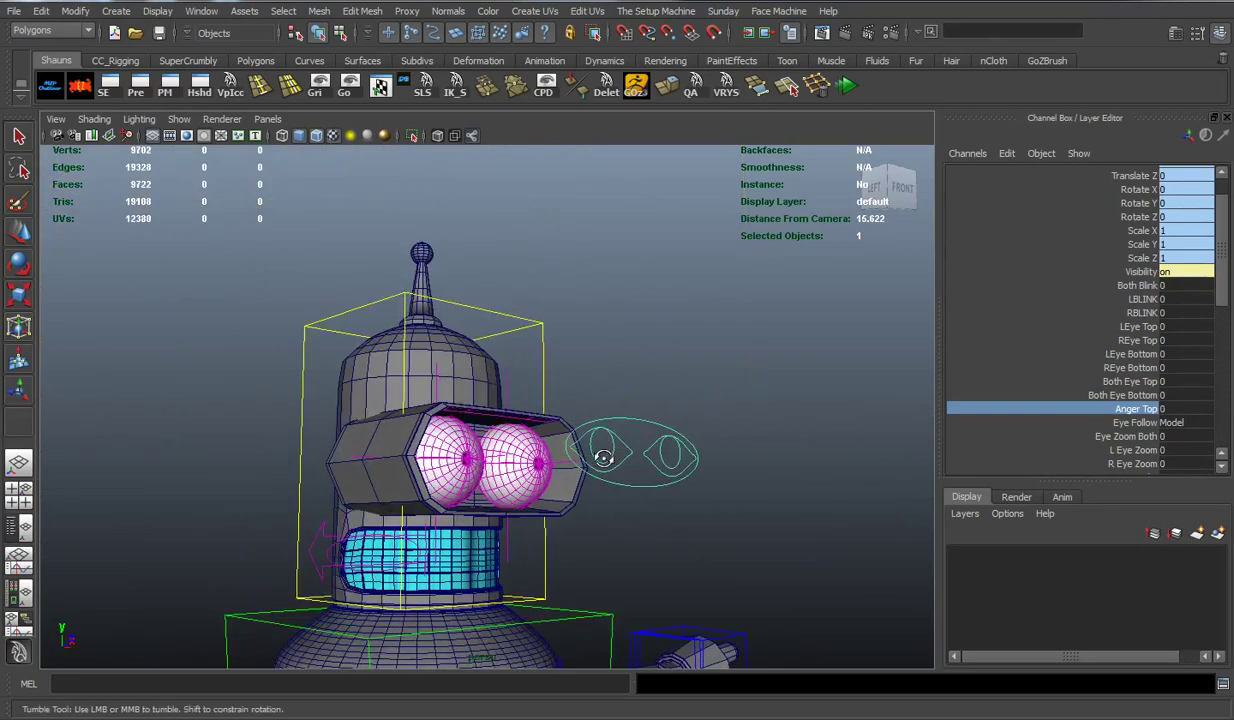
{"action": "mouse_move", "coordinate": [651, 399]}
{"action": "left_mouse_down", "text": "alt"}
{"action": "mouse_move", "coordinate": [656, 377]}
{"action": "mouse_move", "coordinate": [633, 386]}
{"action": "left_mouse_up", "text": "alt"}
Set the eye control's Eye Follow to Independant
{"action": "key", "text": "w"}
{"action": "left_click", "coordinate": [747, 391]}
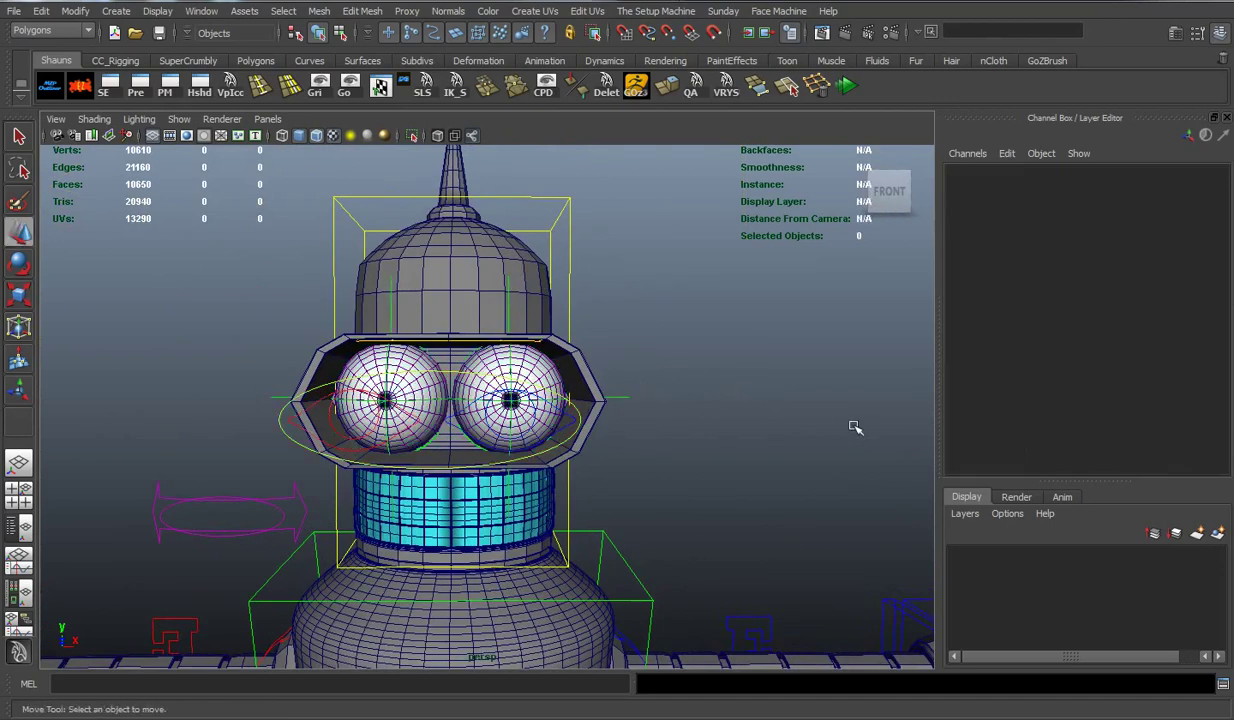
{"action": "key", "text": "ctrl+z"}
{"action": "scroll", "coordinate": [1190, 442], "scroll_direction": "down", "scroll_amount": 3}
{"action": "left_click", "coordinate": [1150, 387]}
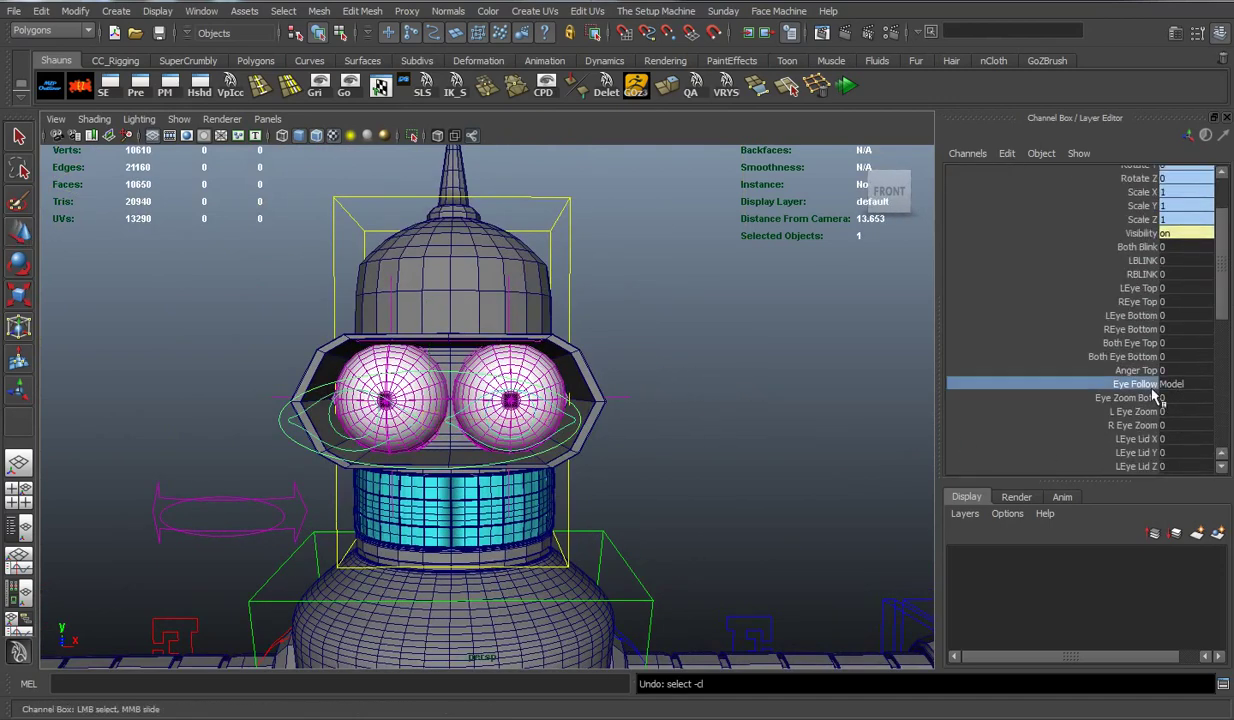
{"action": "left_click", "coordinate": [1172, 385]}
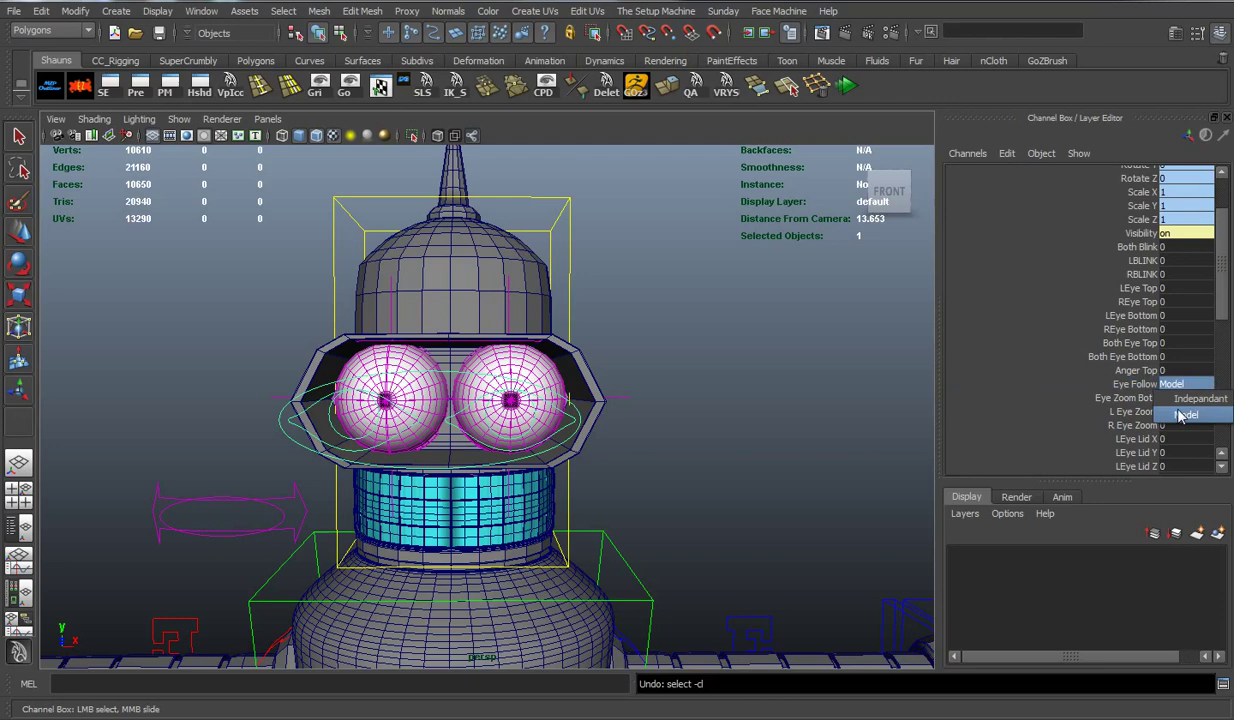
{"action": "left_click", "coordinate": [1183, 421]}
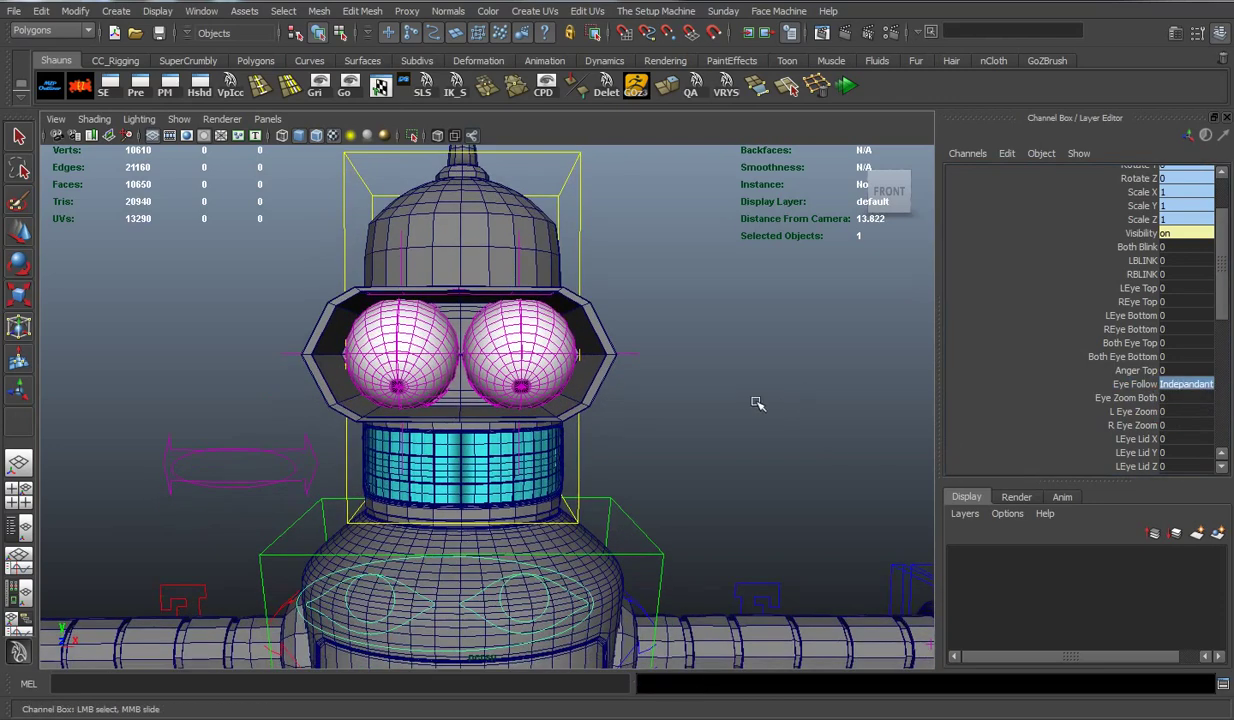
Raise the Cc_Eye_Main ring from the belly up to Bender's eyes
{"action": "left_click", "coordinate": [760, 408]}
{"action": "left_click", "coordinate": [443, 570]}
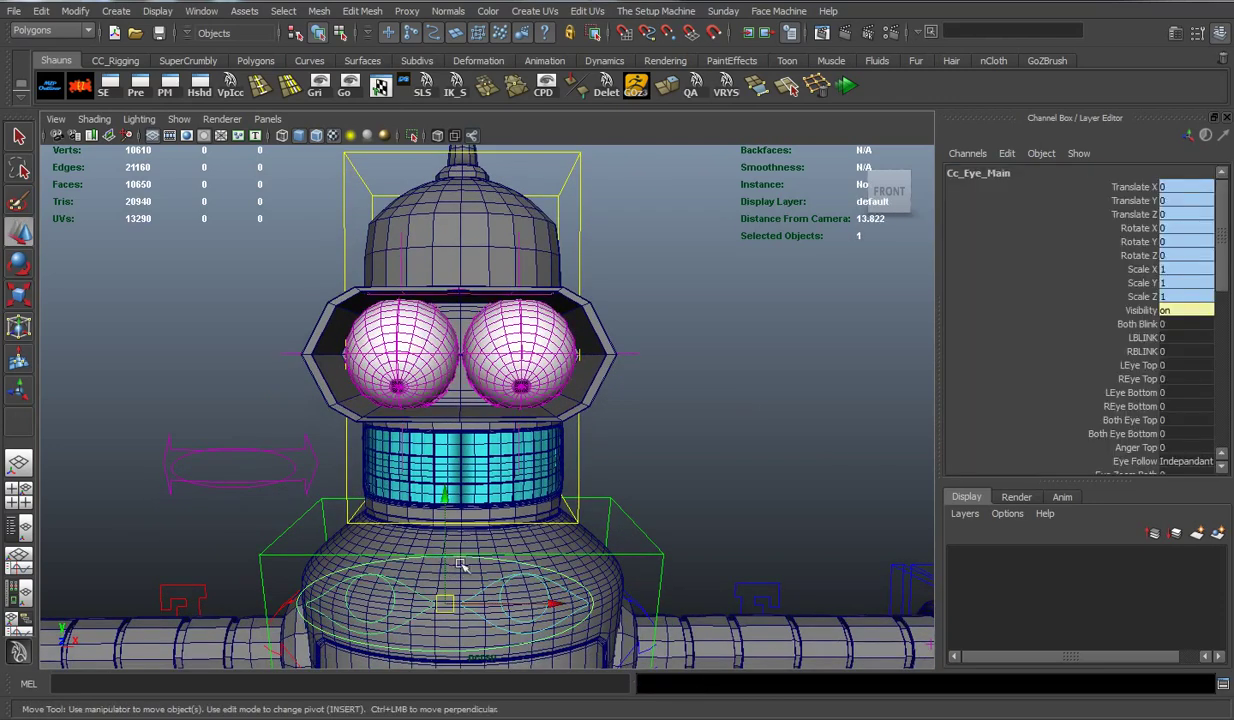
{"action": "mouse_move", "coordinate": [446, 548]}
{"action": "left_mouse_down"}
{"action": "mouse_move", "coordinate": [450, 237]}
{"action": "mouse_move", "coordinate": [441, 248]}
{"action": "left_mouse_up"}
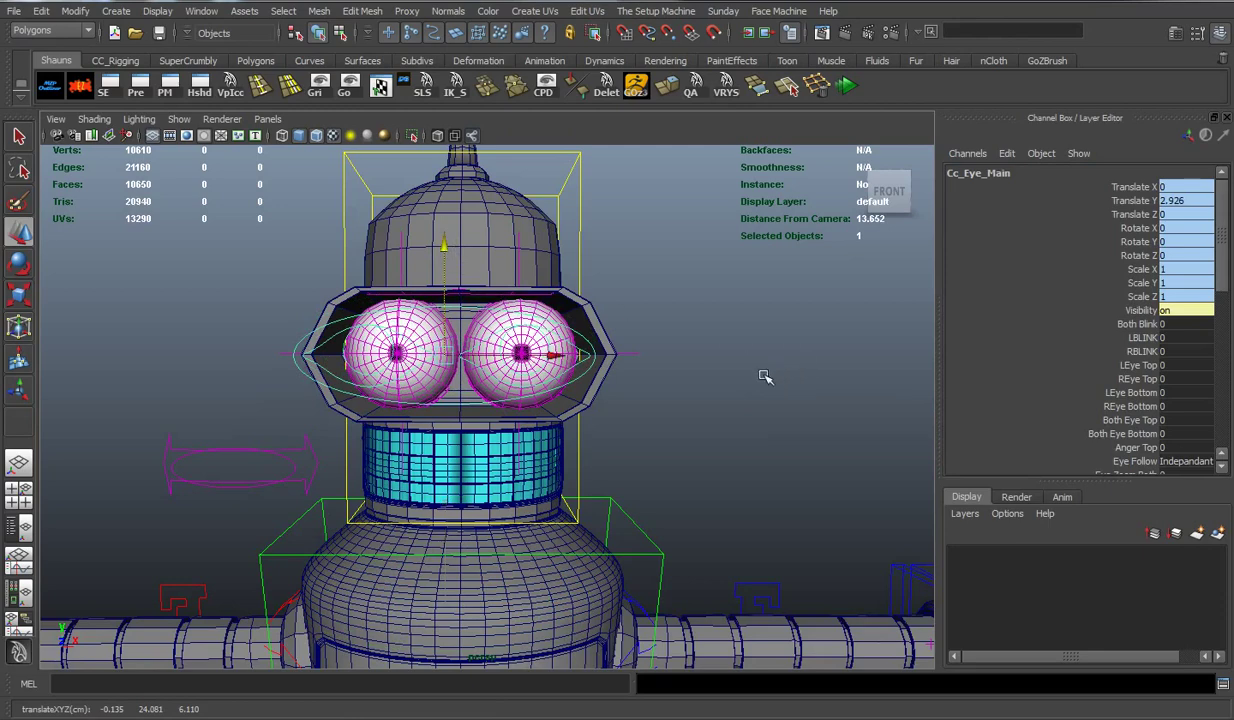
Set Eye Follow back to Model and reselect the eye controller
{"action": "scroll", "coordinate": [1199, 422], "scroll_direction": "down", "scroll_amount": 3}
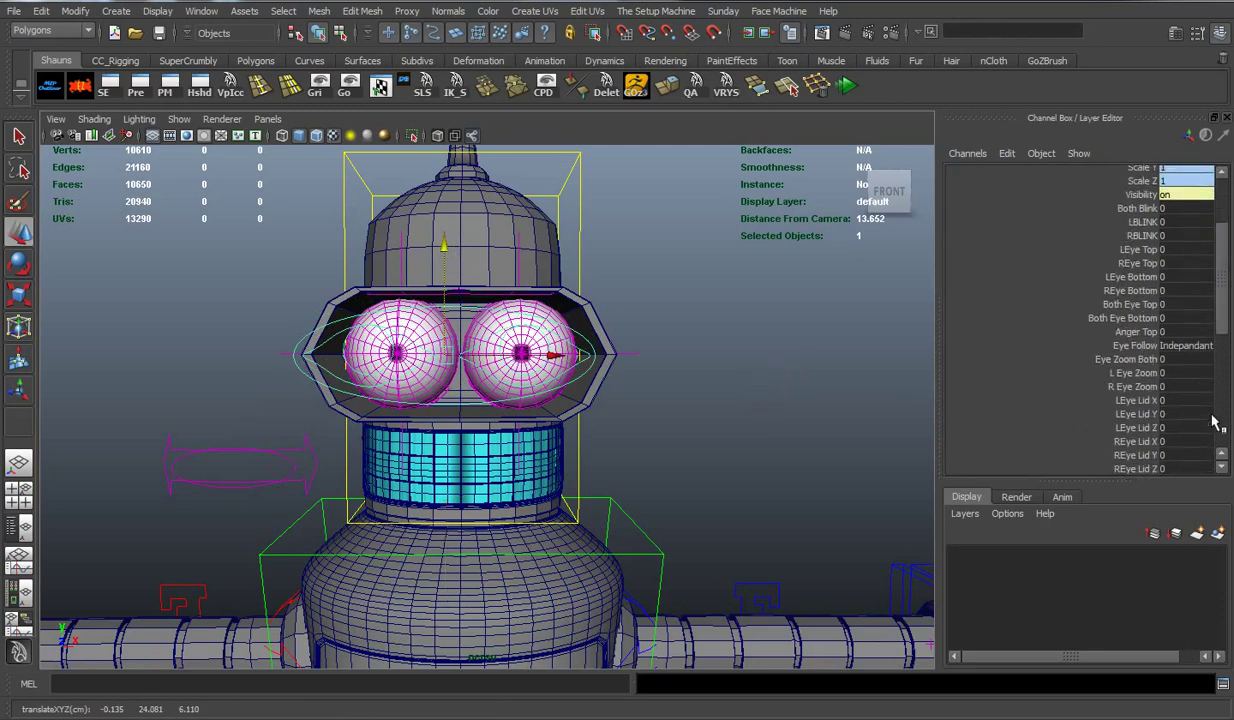
{"action": "left_click", "coordinate": [1190, 346]}
{"action": "left_click", "coordinate": [1165, 368]}
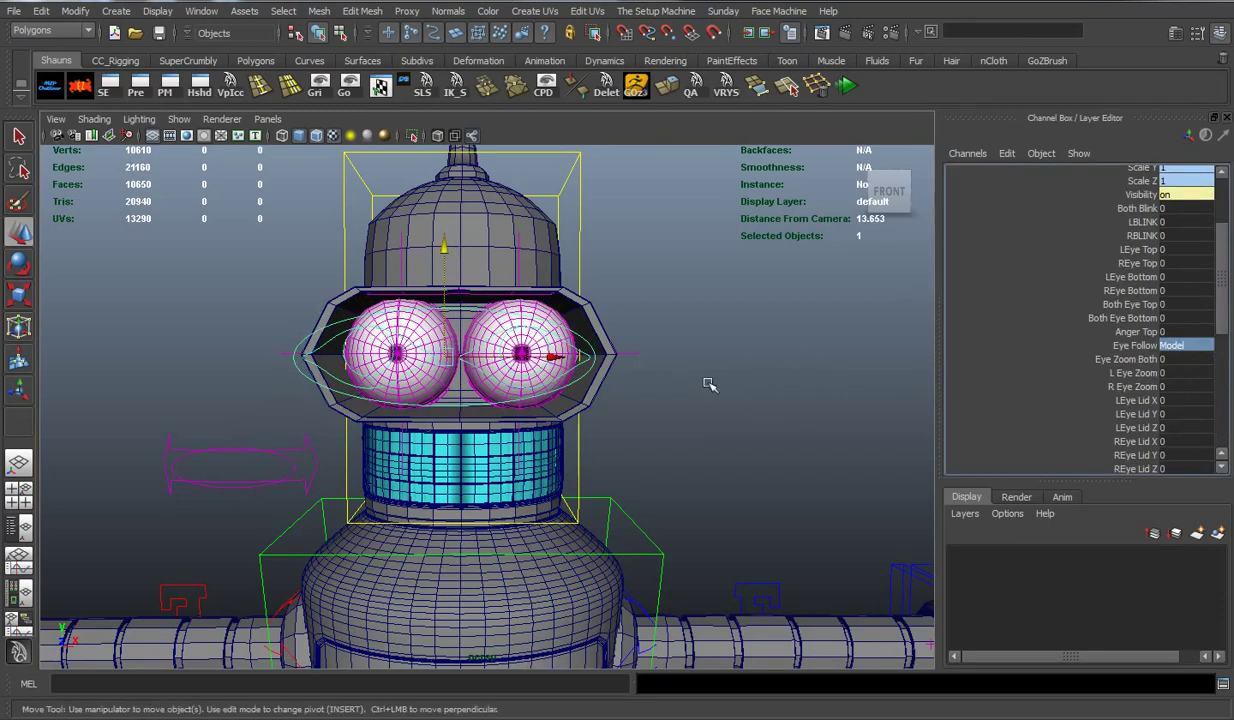
{"action": "left_click", "coordinate": [640, 398]}
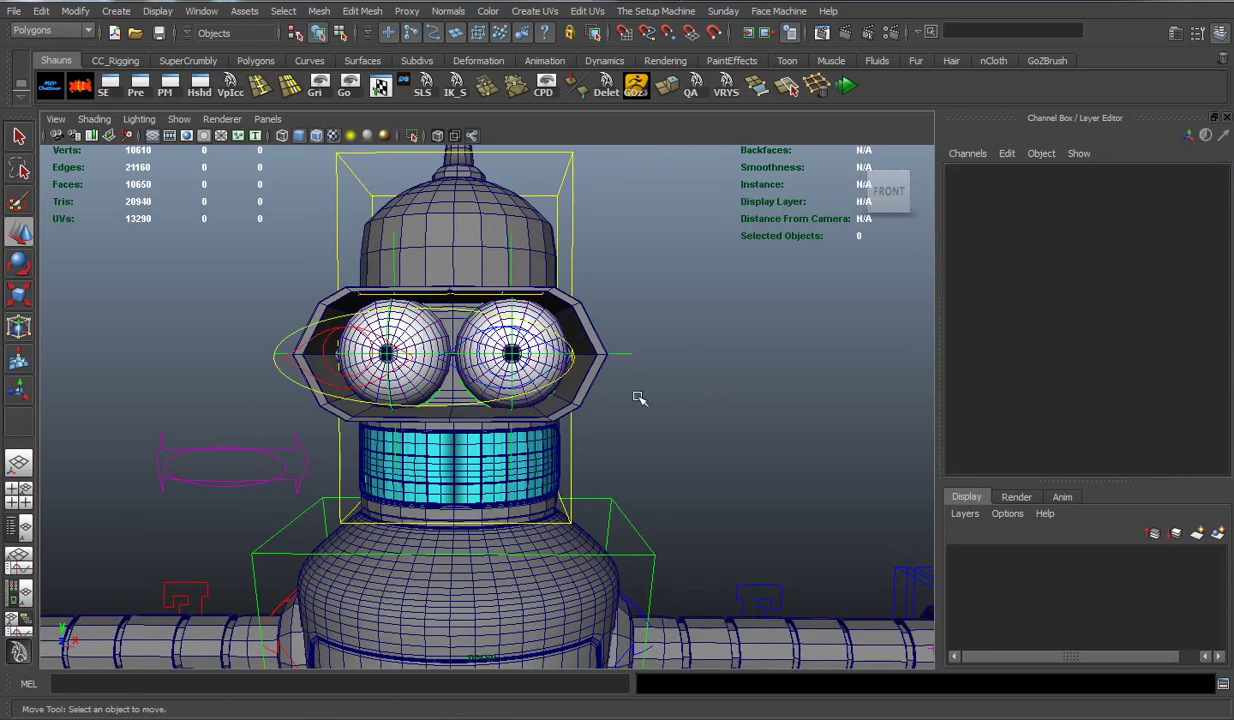
{"action": "left_click", "coordinate": [570, 387]}
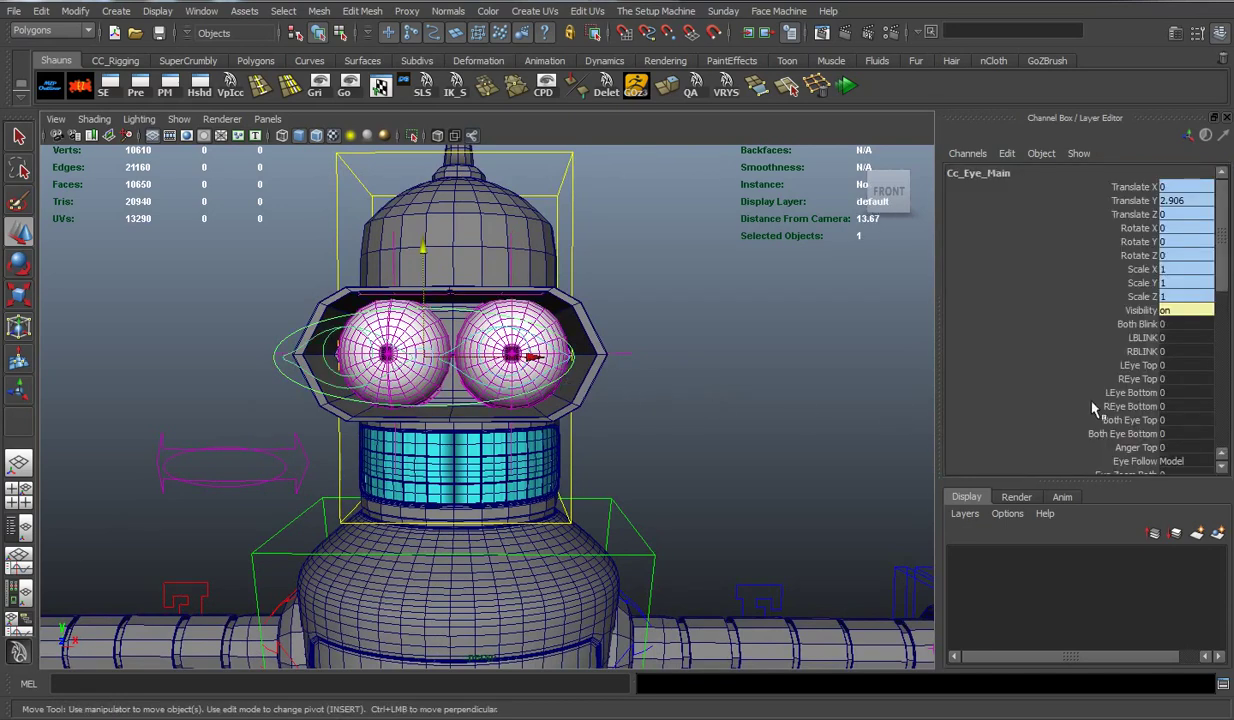
{"action": "scroll", "coordinate": [1150, 390], "scroll_direction": "down", "scroll_amount": 3}
{"action": "scroll", "coordinate": [1150, 380], "scroll_direction": "down", "scroll_amount": 2}
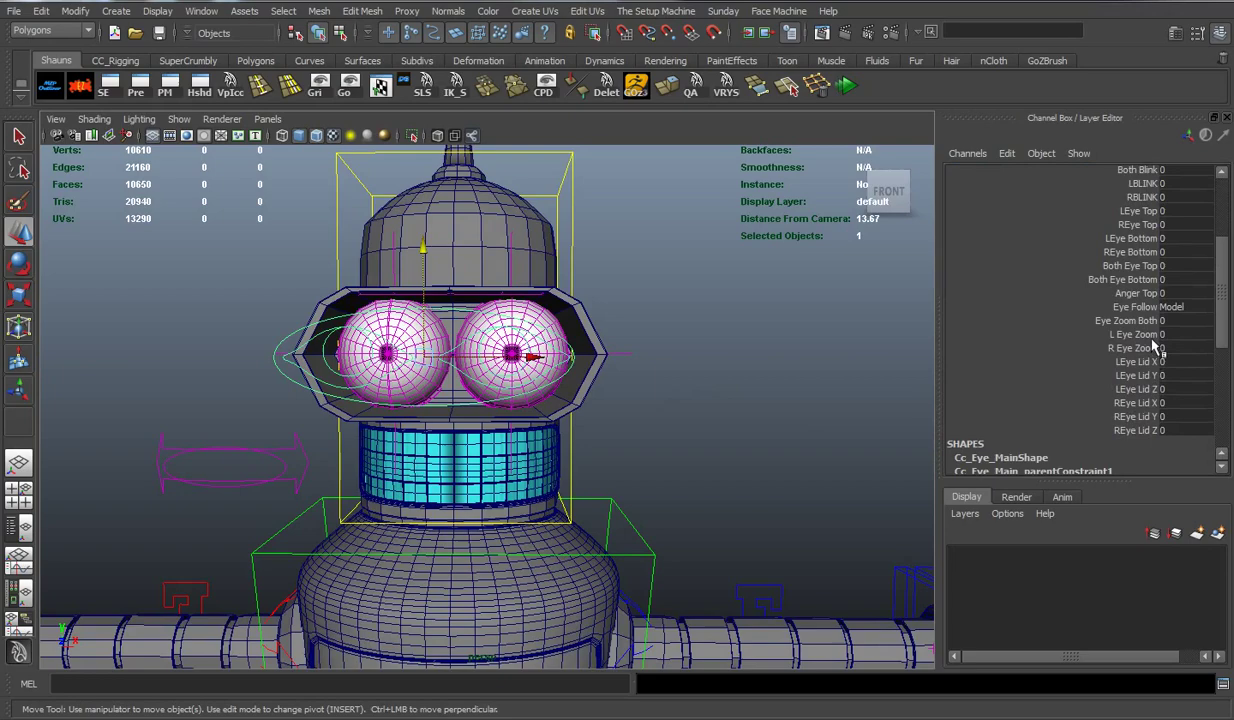
{"action": "left_click_drag", "start_coordinate": [1150, 348], "coordinate": [1150, 334]}
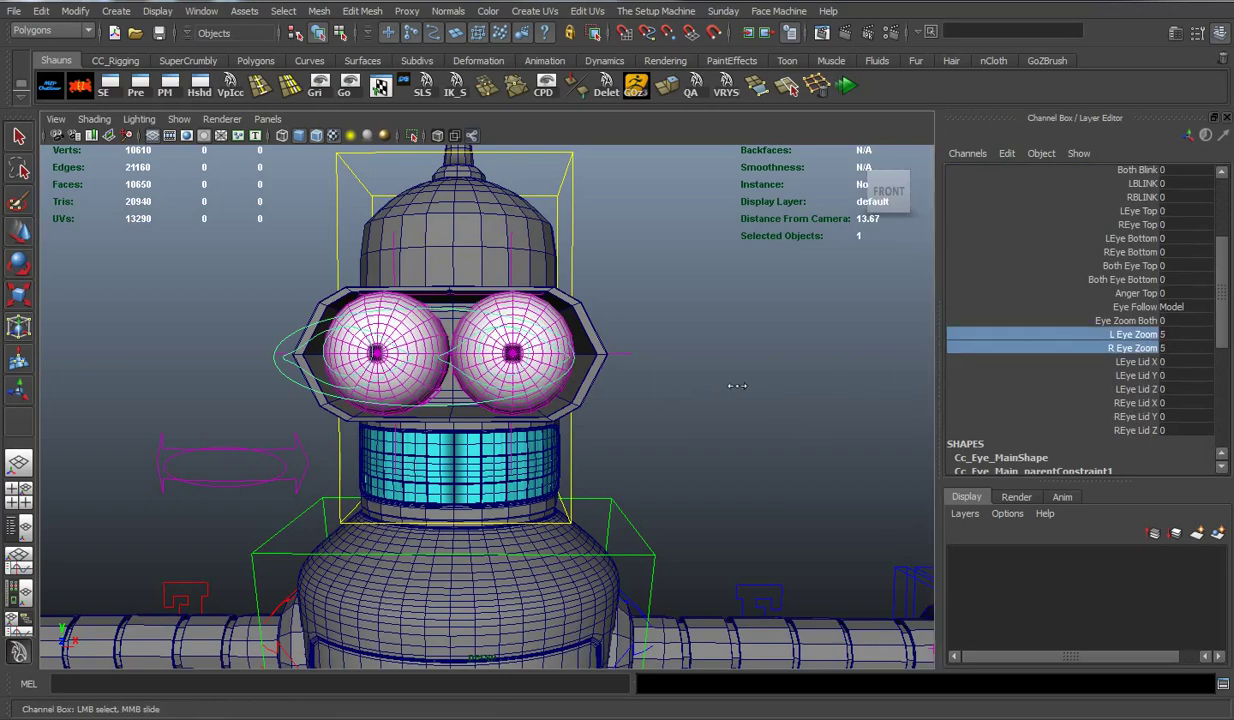
{"action": "left_click_drag", "start_coordinate": [590, 392], "coordinate": [640, 382], "text": "alt"}
{"action": "middle_click_drag", "start_coordinate": [640, 382], "coordinate": [731, 385]}
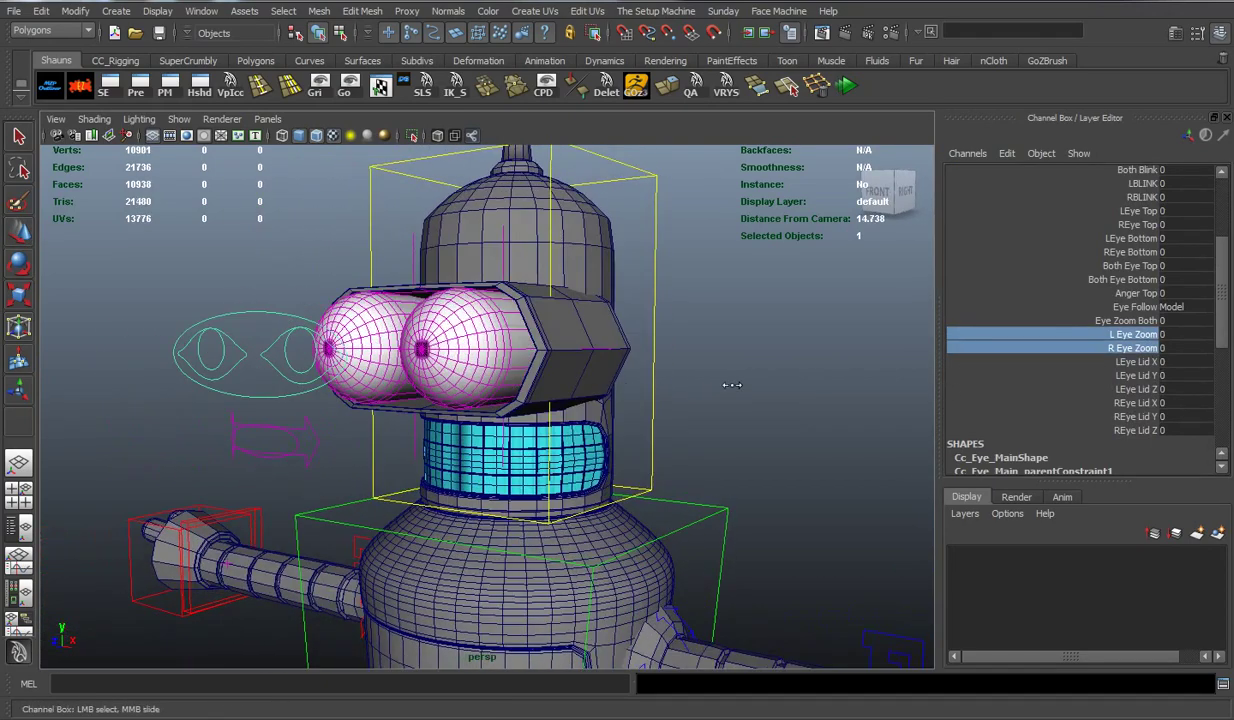
{"action": "key", "text": "ctrl+z"}
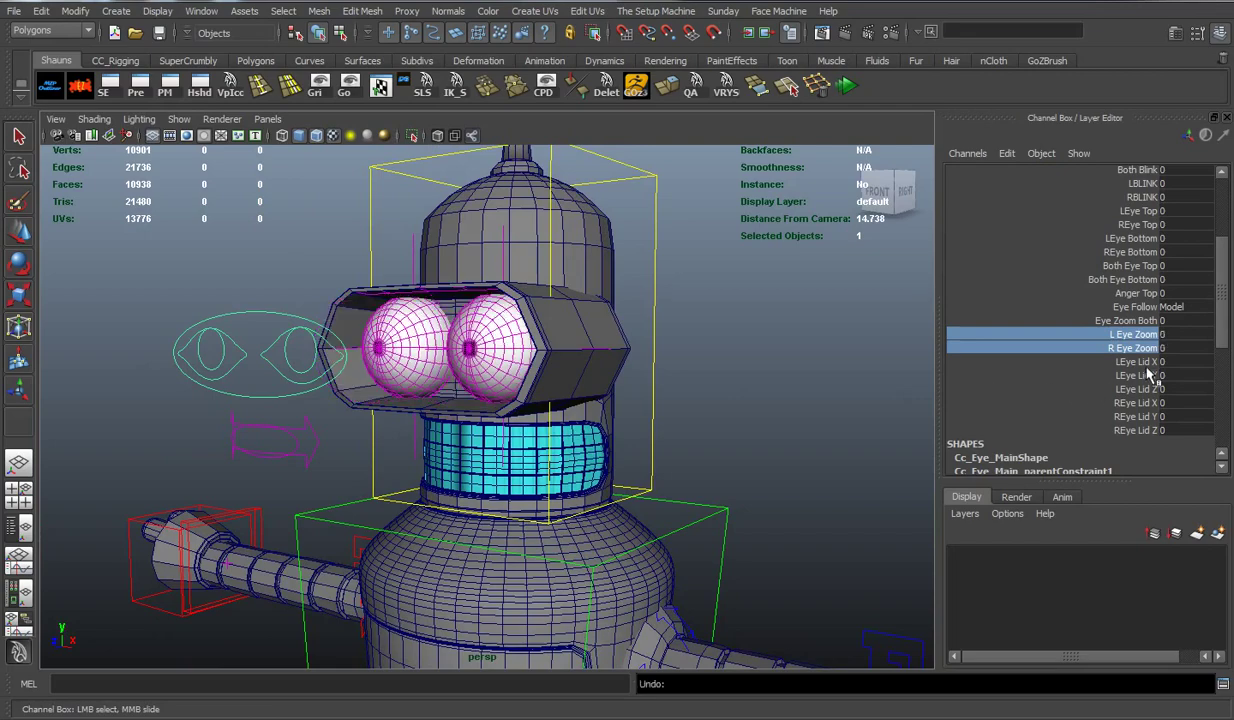
{"action": "left_click_drag", "start_coordinate": [965, 361], "coordinate": [965, 375]}
{"action": "middle_click_drag", "start_coordinate": [969, 386], "coordinate": [807, 423]}
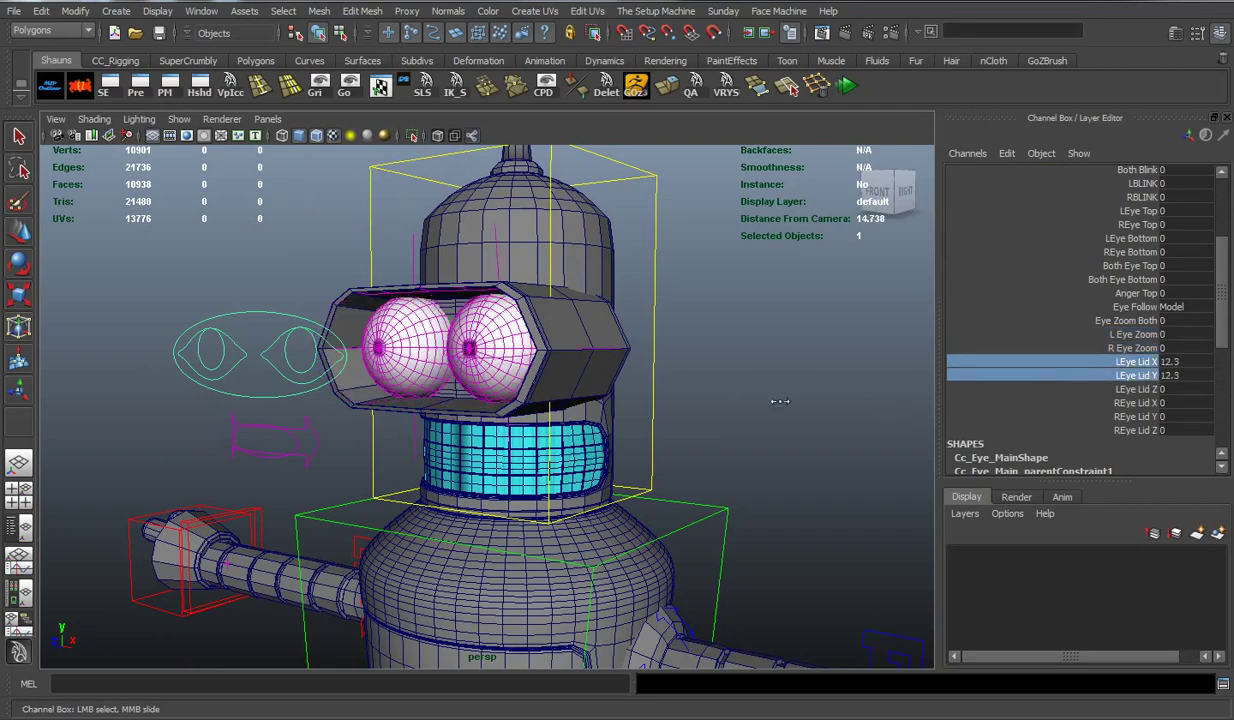
{"action": "key", "text": "ctrl+z"}
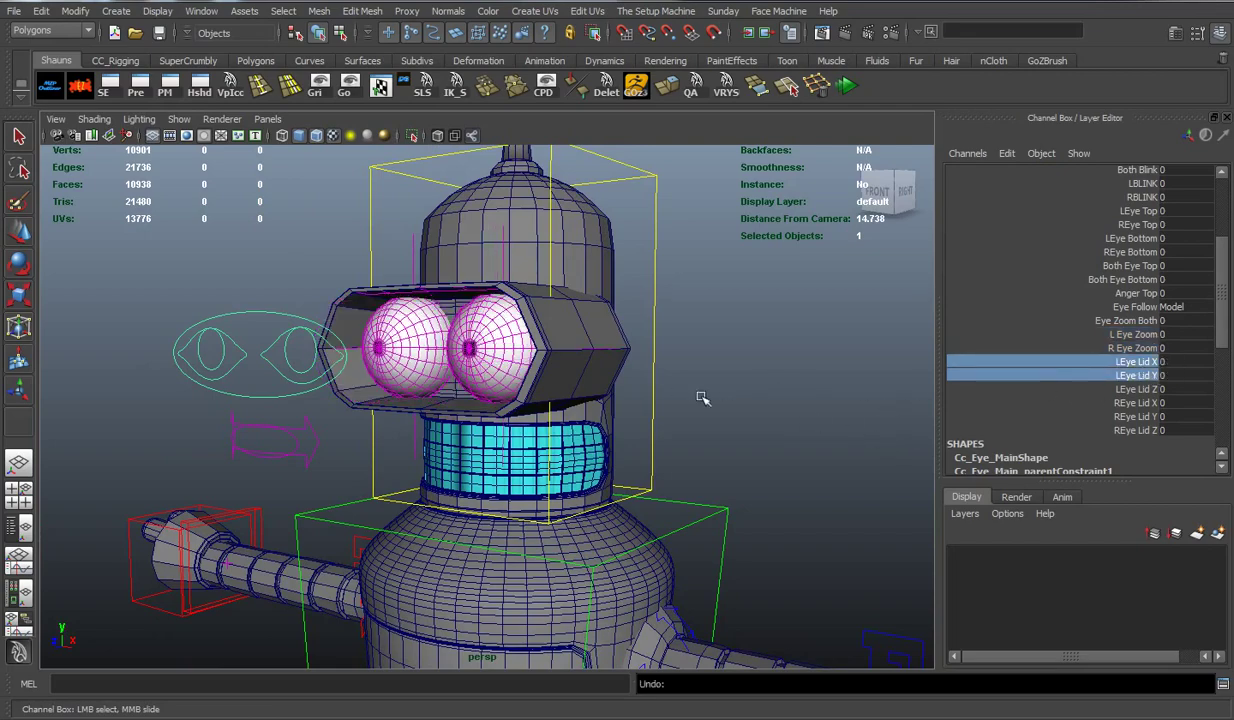
{"action": "left_click_drag", "start_coordinate": [850, 426], "coordinate": [645, 390], "text": "alt"}
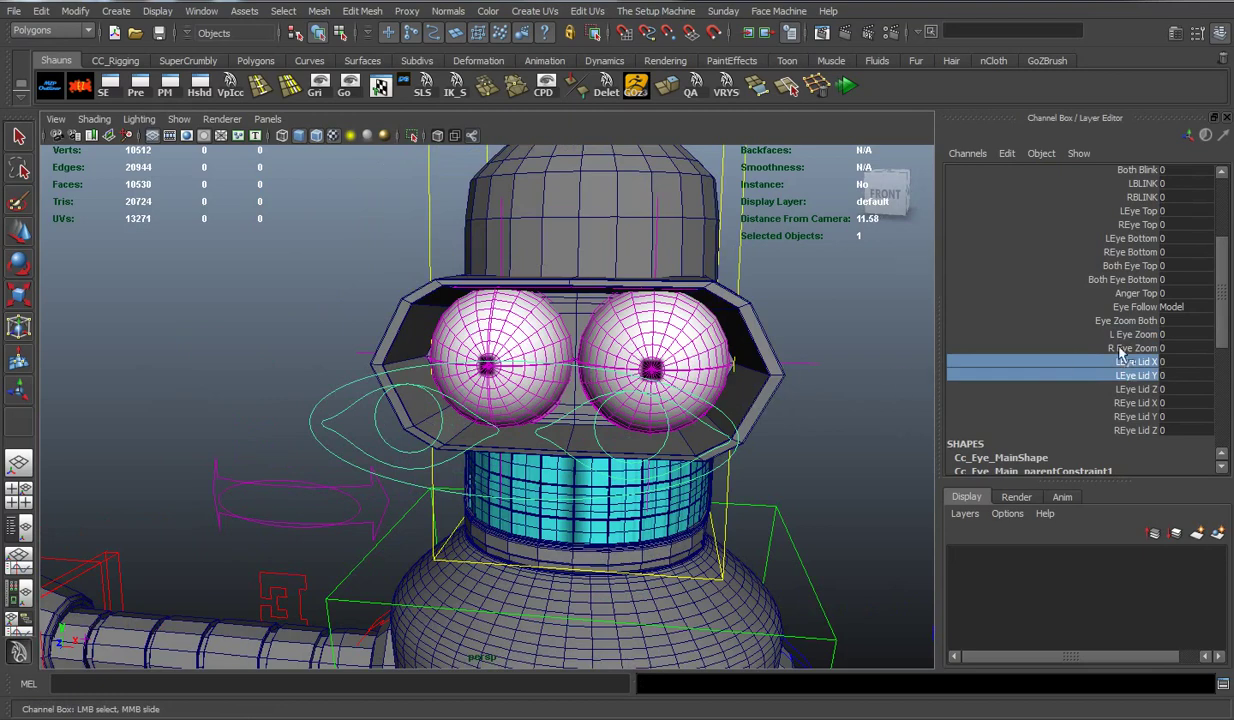
{"action": "scroll", "coordinate": [1150, 287], "scroll_direction": "up", "scroll_amount": 1}
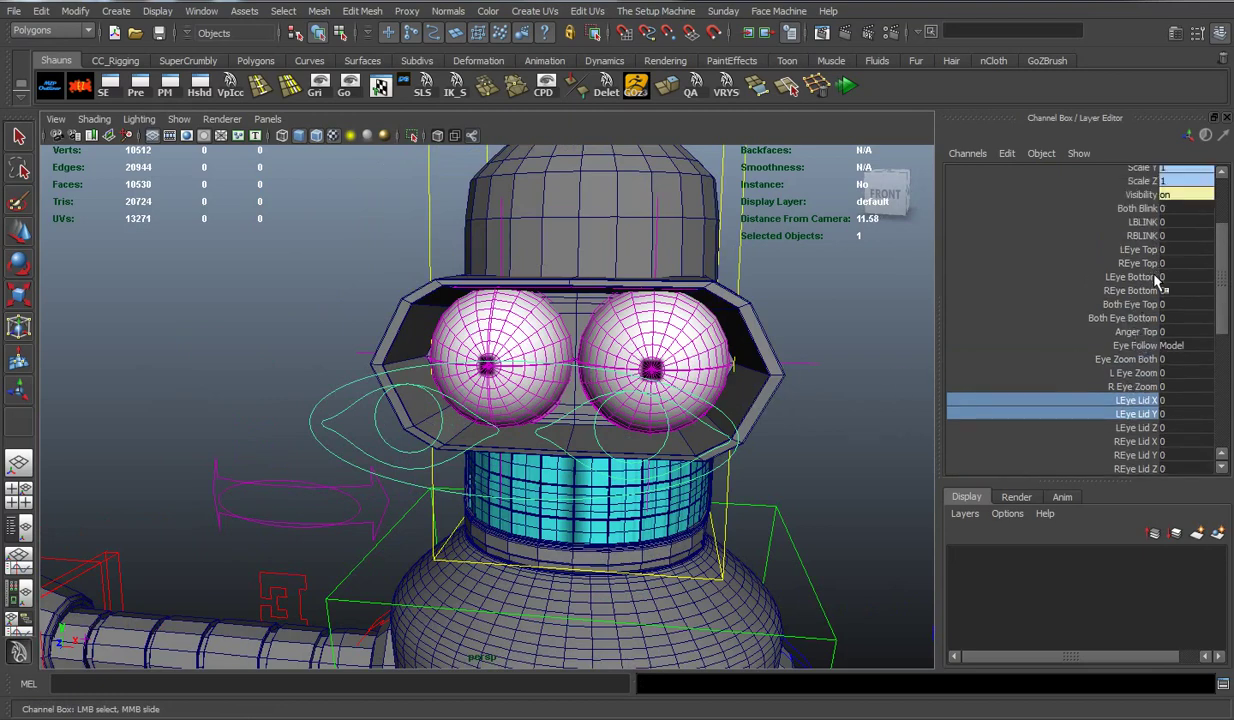
{"action": "left_click", "coordinate": [1137, 208]}
{"action": "middle_click_drag", "start_coordinate": [807, 305], "coordinate": [860, 316]}
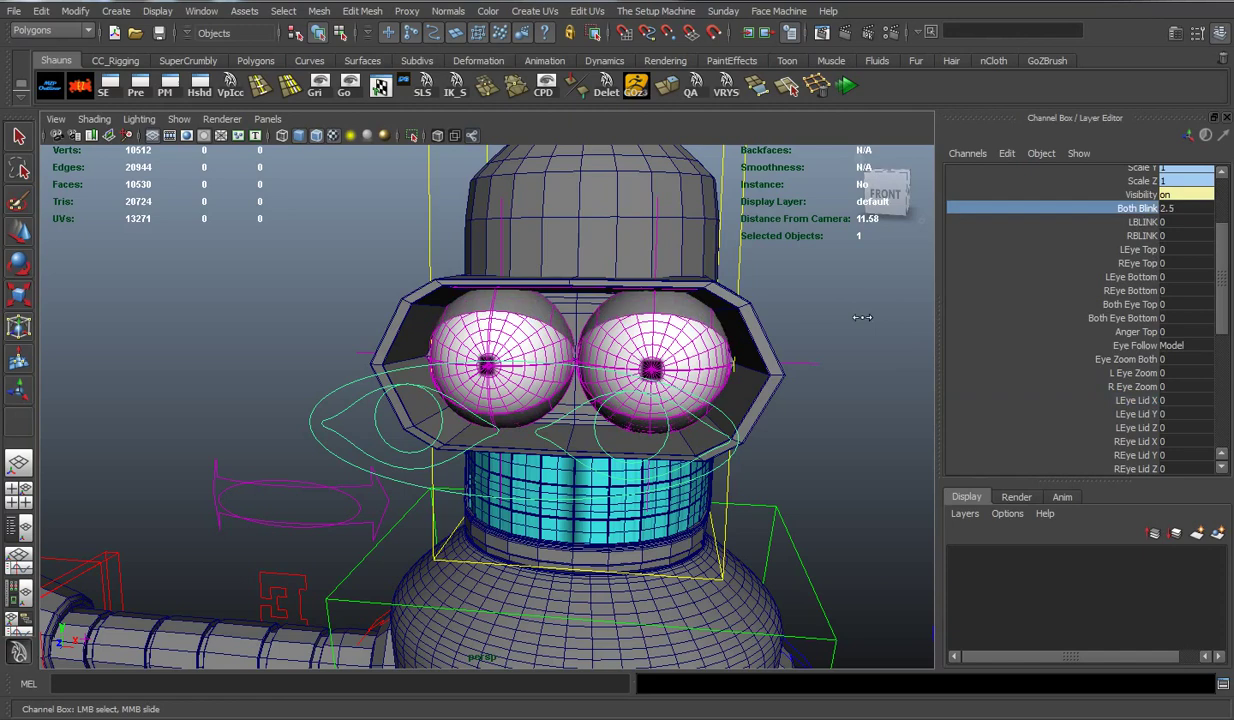
{"action": "scroll", "coordinate": [1140, 338], "scroll_direction": "down", "scroll_amount": 3}
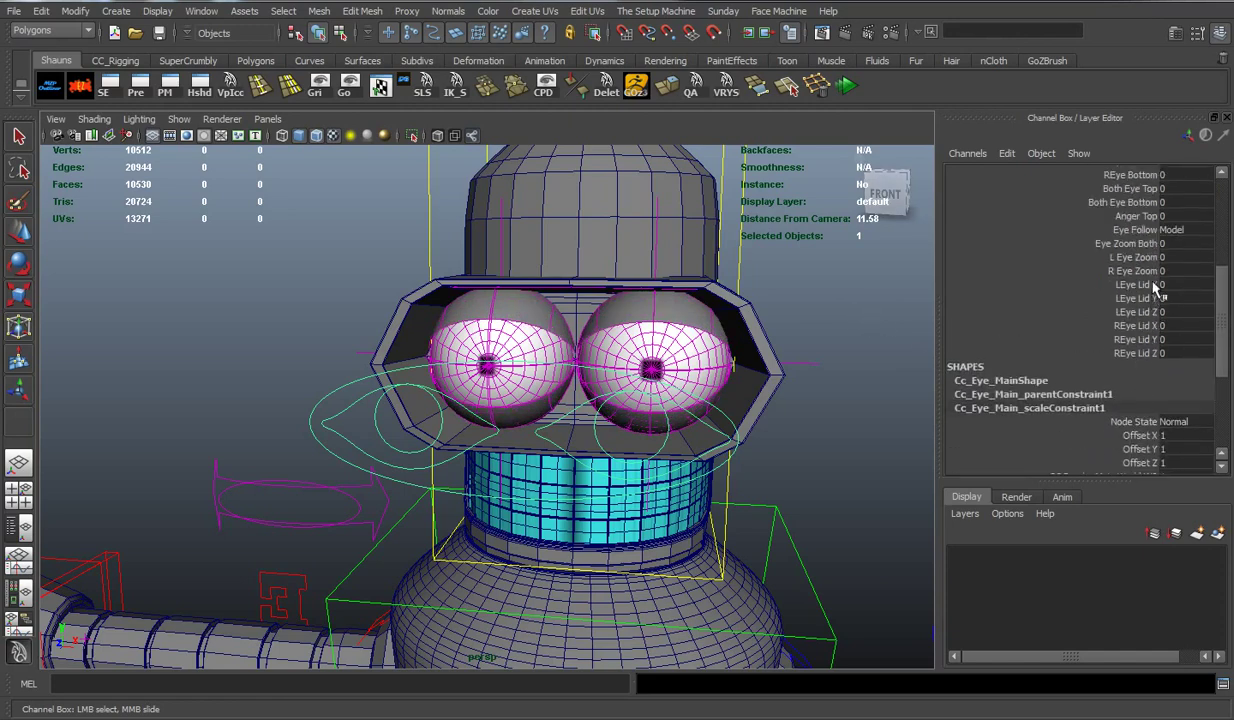
{"action": "left_click_drag", "start_coordinate": [1140, 285], "coordinate": [1150, 298]}
{"action": "middle_click_drag", "start_coordinate": [840, 334], "coordinate": [708, 320]}
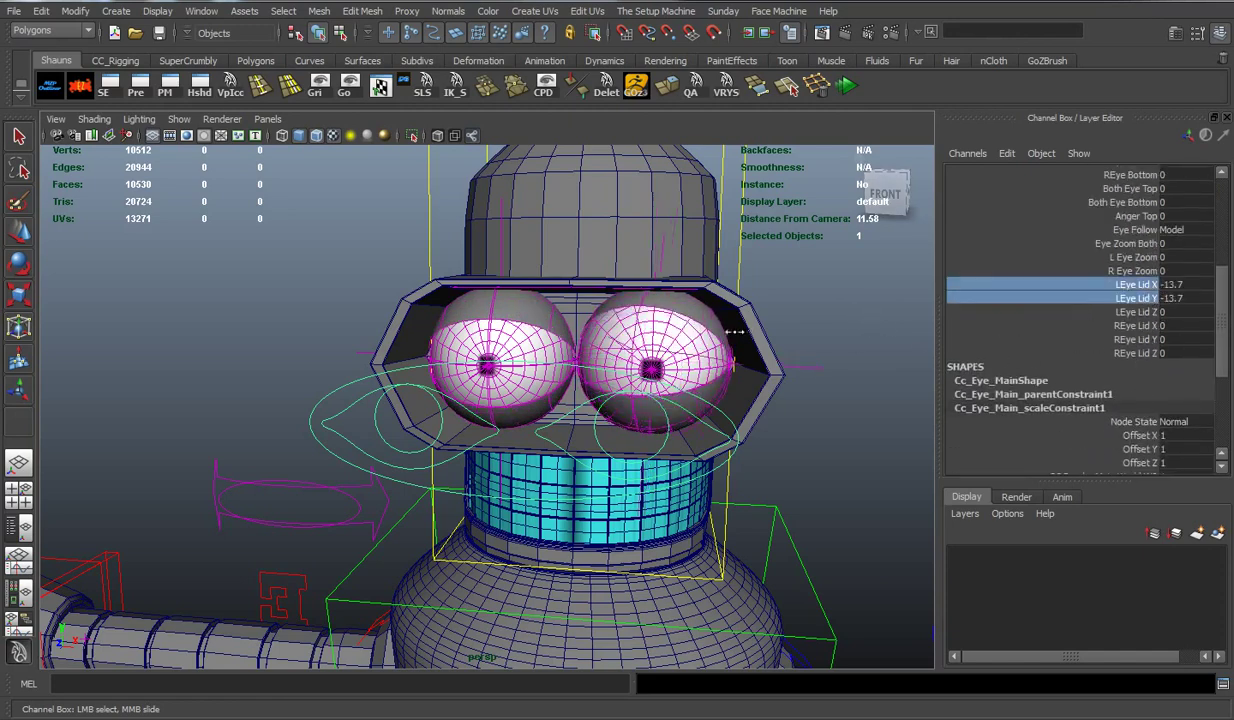
{"action": "key", "text": "ctrl+z"}
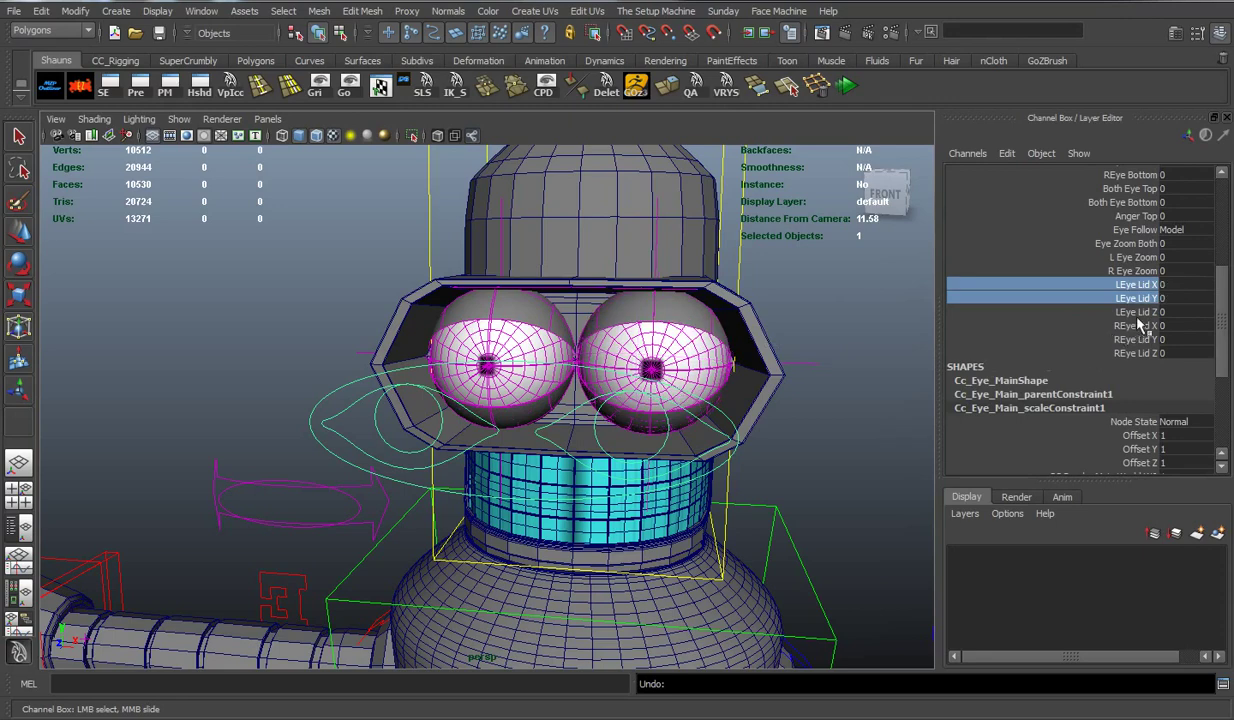
{"action": "left_click_drag", "start_coordinate": [1140, 312], "coordinate": [1140, 325]}
{"action": "middle_click_drag", "start_coordinate": [840, 335], "coordinate": [712, 342]}
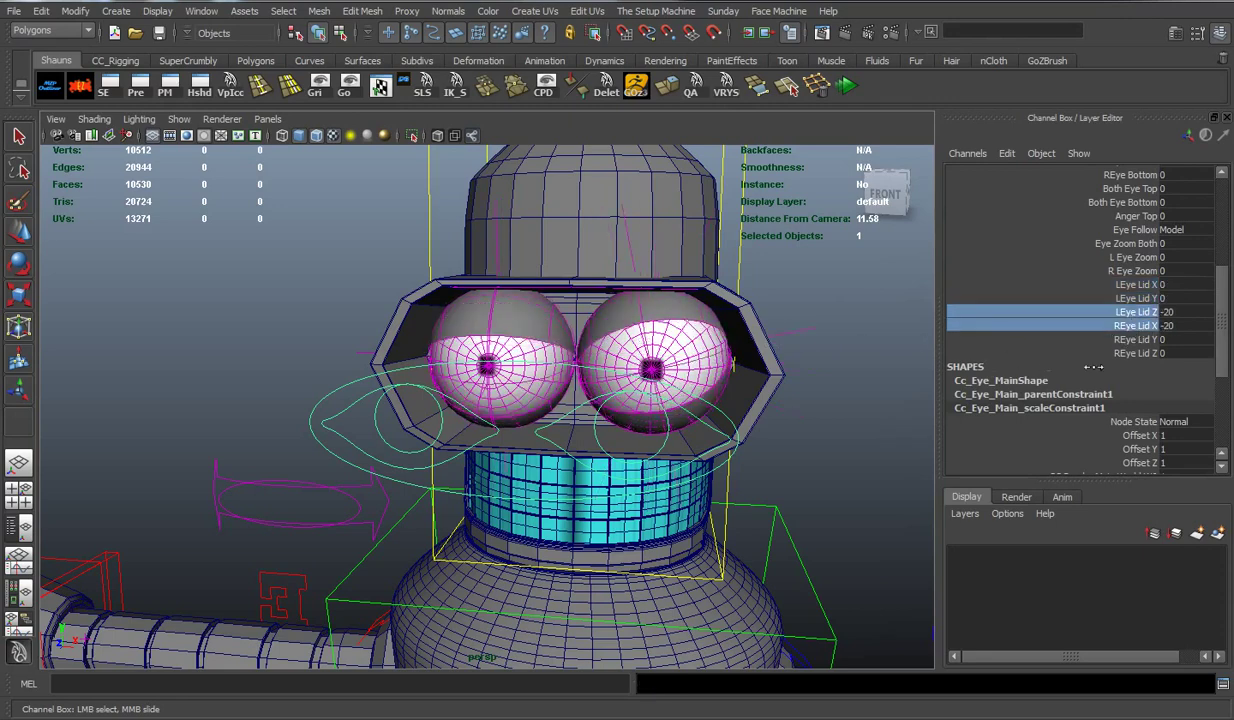
{"action": "middle_click_drag", "start_coordinate": [1094, 367], "coordinate": [583, 342]}
{"action": "key", "text": "ctrl+z"}
{"action": "left_click_drag", "start_coordinate": [1140, 339], "coordinate": [1015, 358]}
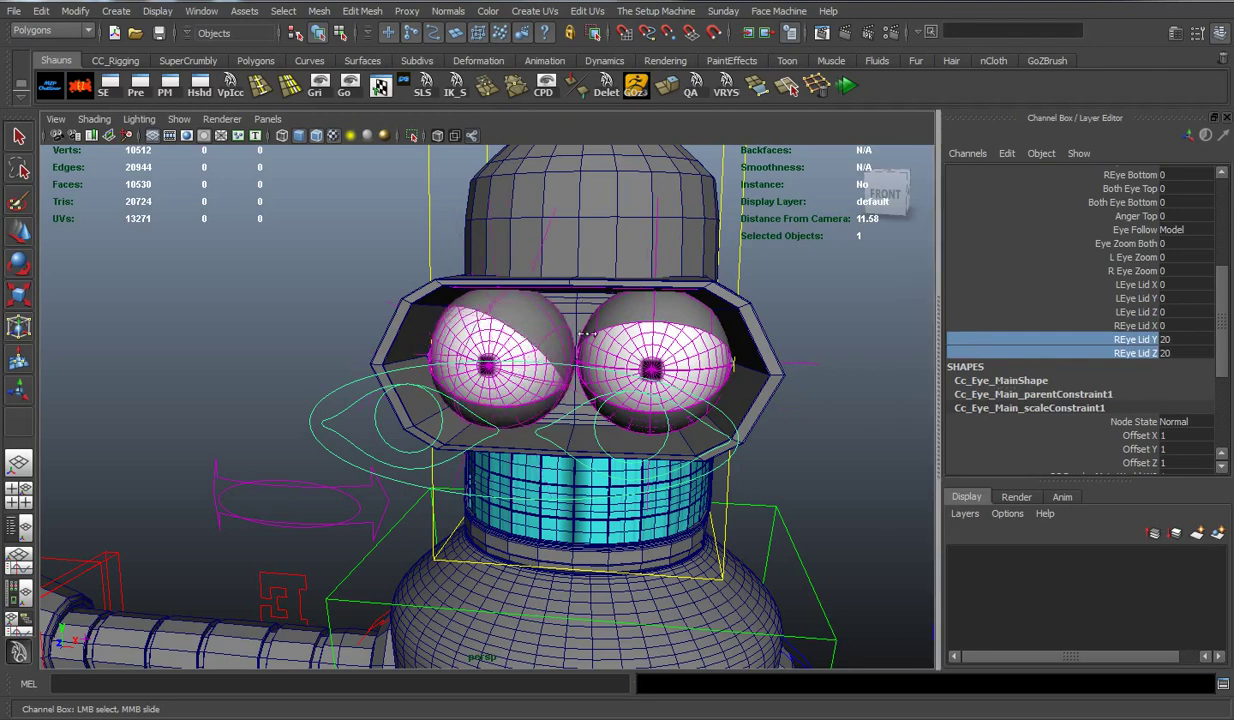
{"action": "key", "text": "ctrl+z"}
{"action": "scroll", "coordinate": [1150, 280], "scroll_direction": "up", "scroll_amount": 4}
{"action": "scroll", "coordinate": [1170, 265], "scroll_direction": "up", "scroll_amount": 4}
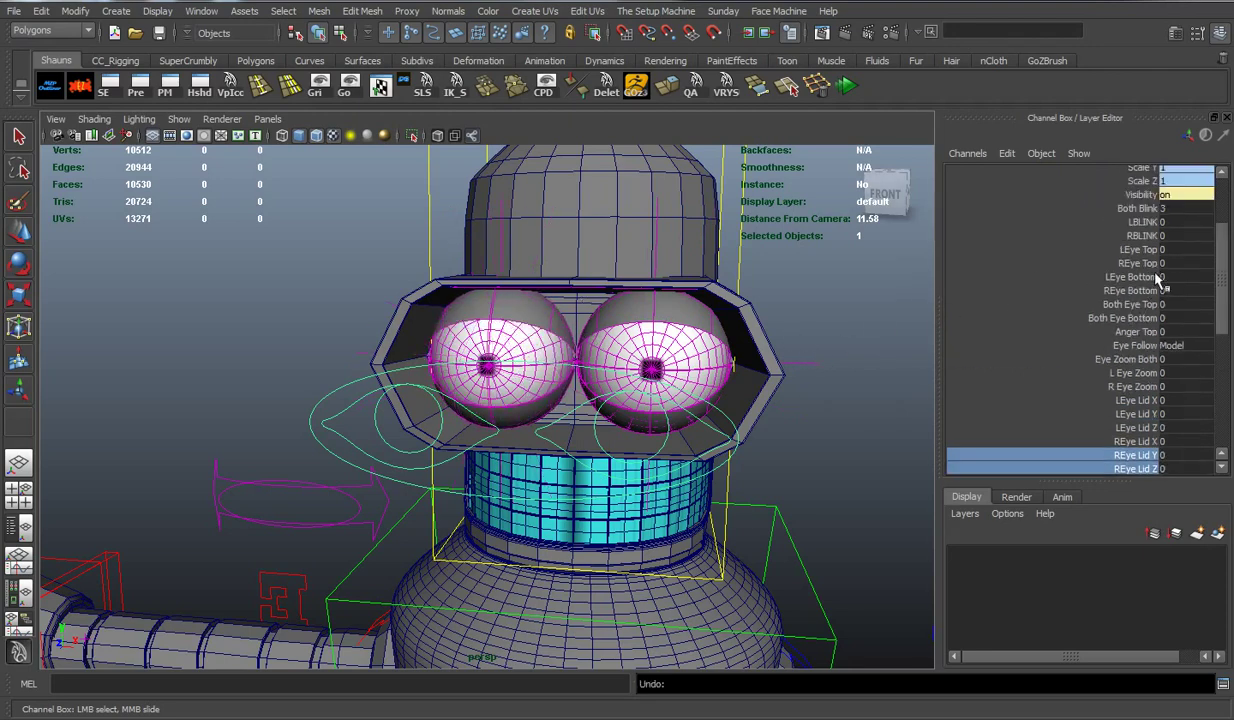
{"action": "scroll", "coordinate": [1180, 259], "scroll_direction": "up", "scroll_amount": 3}
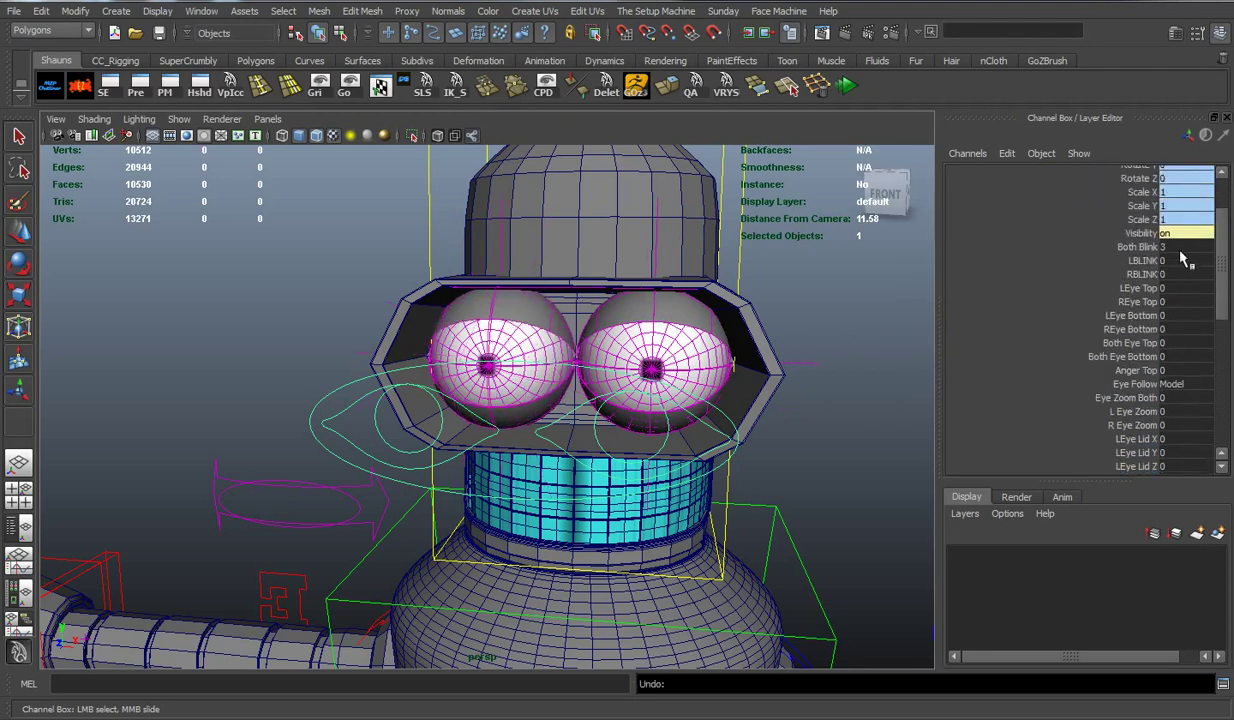
{"action": "left_click", "coordinate": [854, 289]}
{"action": "key", "text": "w"}
{"action": "mouse_move", "coordinate": [700, 330]}
{"action": "left_mouse_down", "text": "alt"}
{"action": "mouse_move", "coordinate": [634, 350]}
{"action": "mouse_move", "coordinate": [600, 262]}
{"action": "mouse_move", "coordinate": [751, 355]}
{"action": "left_mouse_up", "text": "alt"}
Deselect the head control and orbit back to frame the full rig from slightly above
{"action": "left_click", "coordinate": [626, 268]}
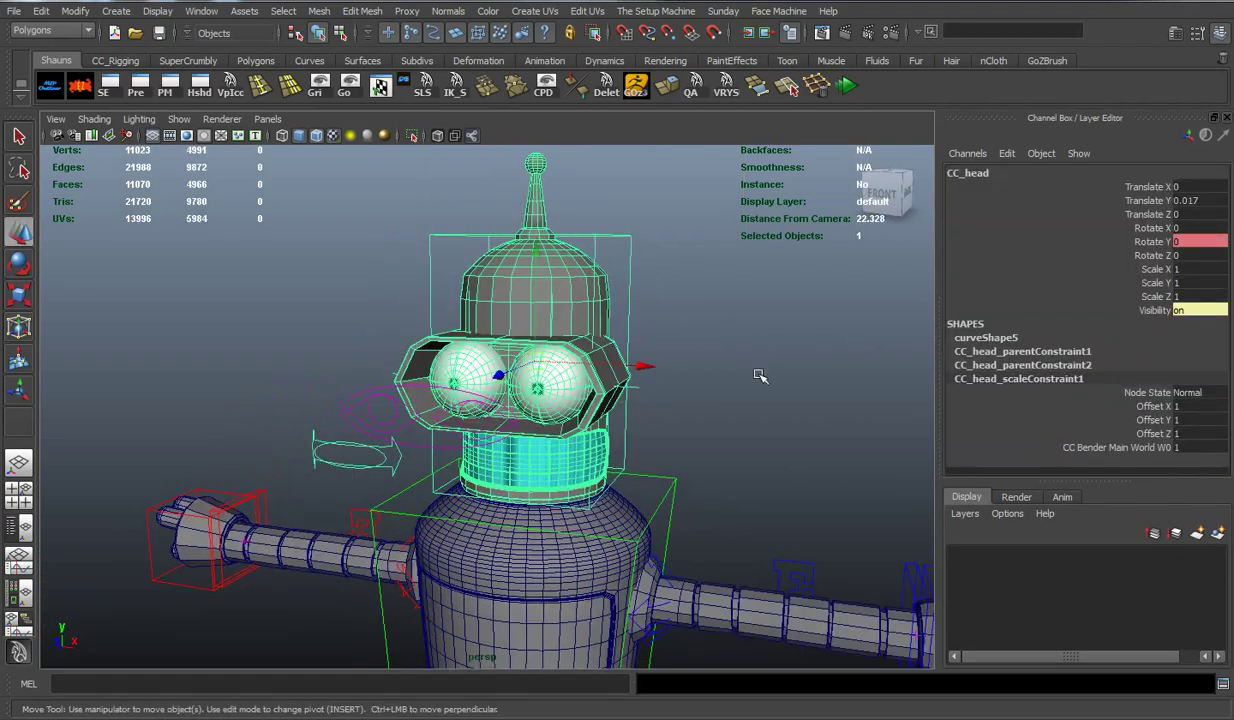
{"action": "mouse_move", "coordinate": [751, 415]}
{"action": "left_mouse_down", "text": "alt"}
{"action": "mouse_move", "coordinate": [738, 317]}
{"action": "mouse_move", "coordinate": [690, 370]}
{"action": "left_mouse_up", "text": "alt"}
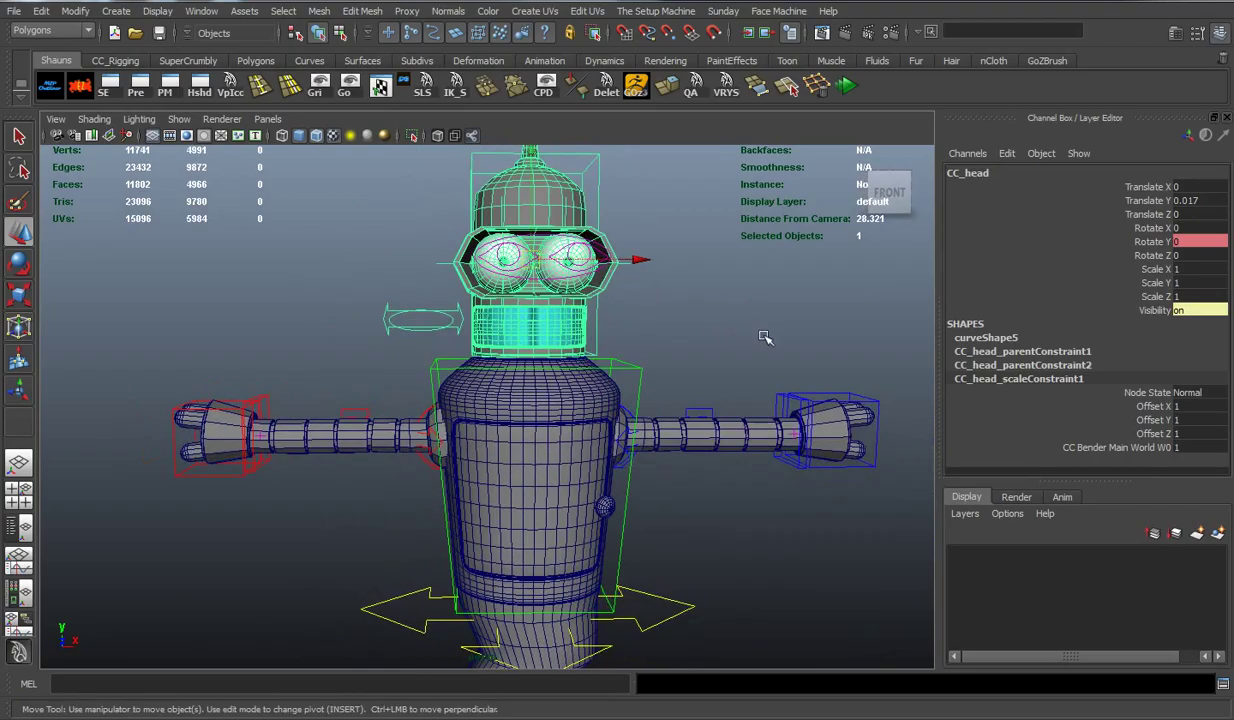
{"action": "left_click", "coordinate": [690, 370]}
{"action": "mouse_move", "coordinate": [639, 420]}
{"action": "left_mouse_down", "text": "alt"}
{"action": "mouse_move", "coordinate": [617, 366]}
{"action": "mouse_move", "coordinate": [446, 366]}
{"action": "mouse_move", "coordinate": [408, 377]}
{"action": "mouse_move", "coordinate": [393, 413]}
{"action": "mouse_move", "coordinate": [242, 414]}
{"action": "mouse_move", "coordinate": [372, 450]}
{"action": "mouse_move", "coordinate": [606, 408]}
{"action": "mouse_move", "coordinate": [548, 362]}
{"action": "left_mouse_up", "text": "alt"}
{"action": "mouse_move", "coordinate": [548, 362]}
{"action": "right_mouse_down", "text": "alt"}
{"action": "mouse_move", "coordinate": [493, 473]}
{"action": "mouse_move", "coordinate": [262, 488]}
{"action": "mouse_move", "coordinate": [314, 441]}
{"action": "right_mouse_up", "text": "alt"}
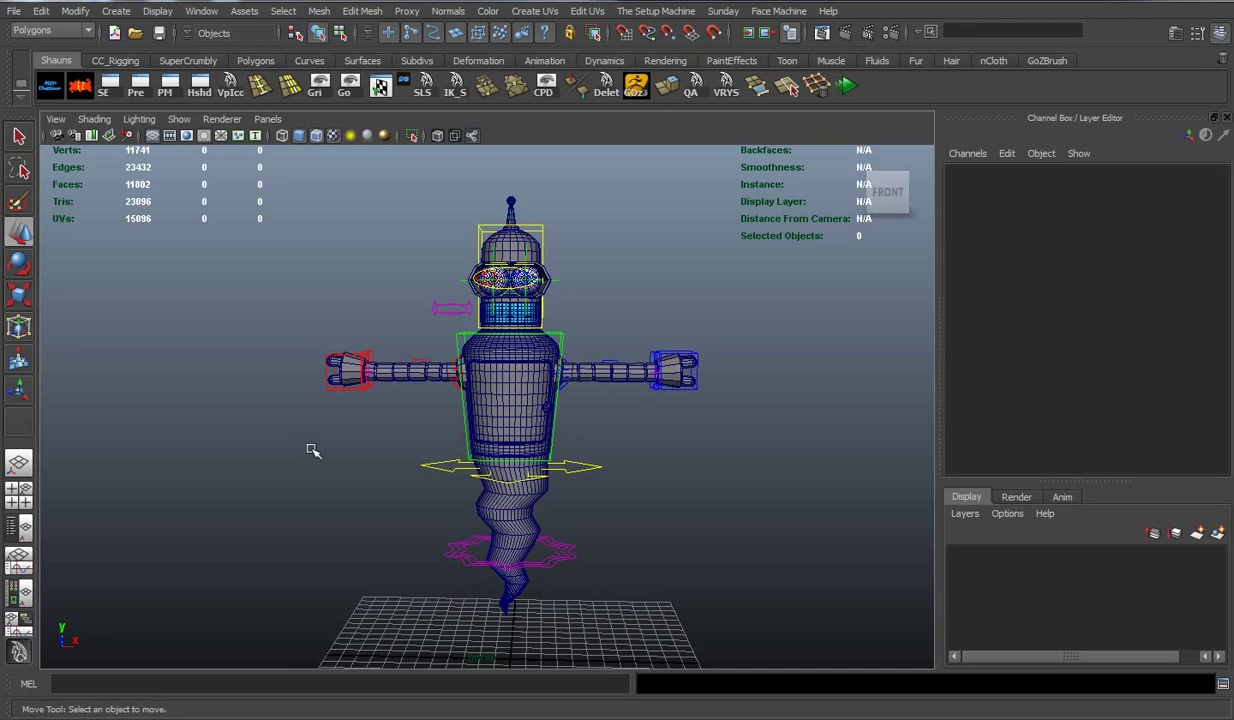
{"action": "mouse_move", "coordinate": [312, 451]}
{"action": "left_mouse_down", "text": "alt"}
{"action": "mouse_move", "coordinate": [311, 468]}
{"action": "mouse_move", "coordinate": [427, 463]}
{"action": "mouse_move", "coordinate": [312, 468]}
{"action": "left_mouse_up", "text": "alt"}
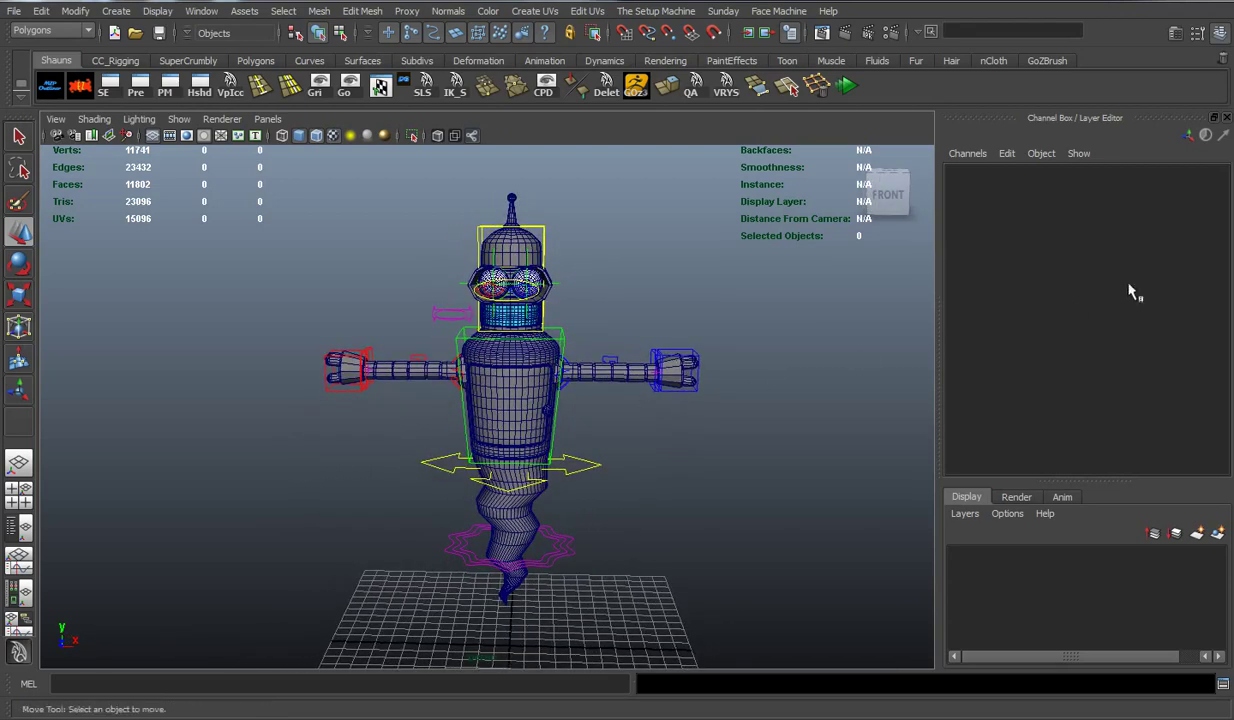